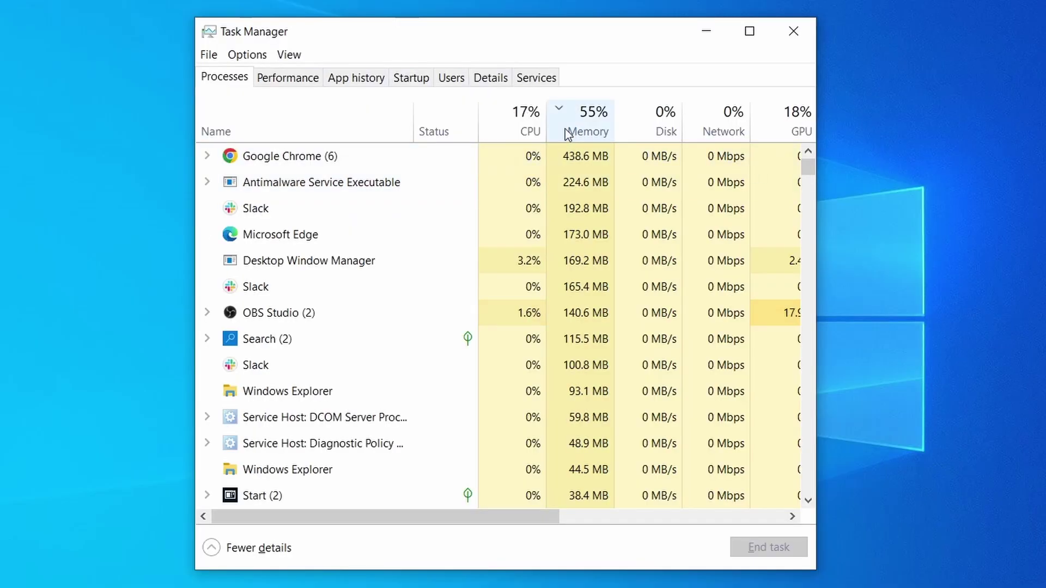
- Preview the cleanup tools: sort processes by CPU and memory, search registry for 'chy', inspect Sketchy task
click(505, 129)
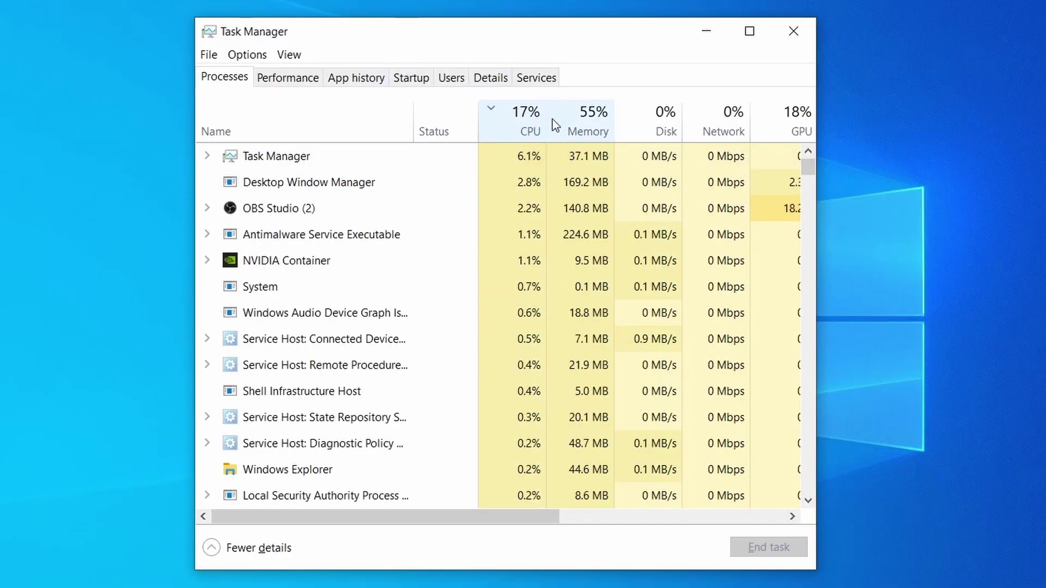
click(593, 120)
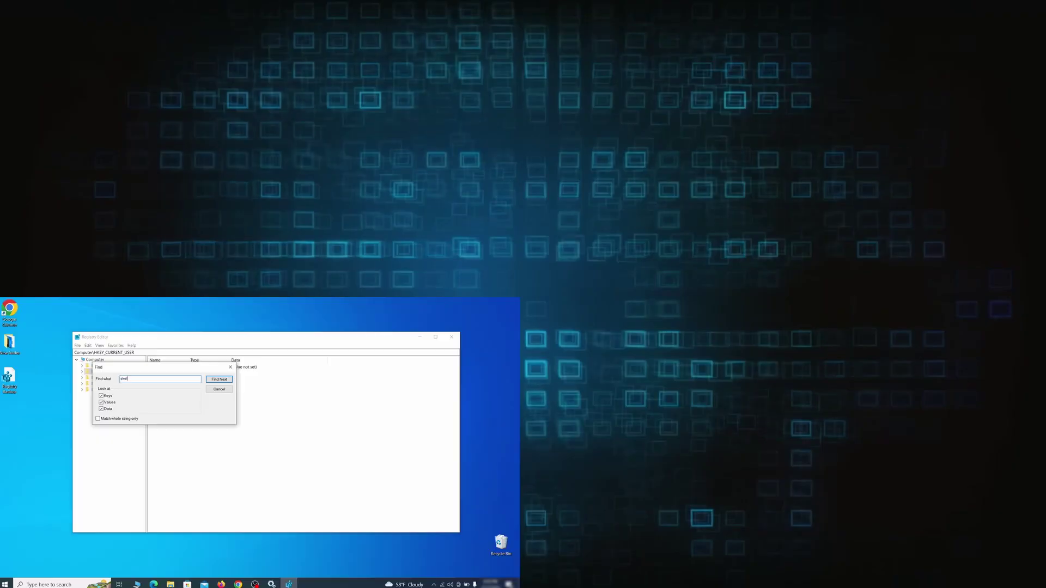
text(chy)
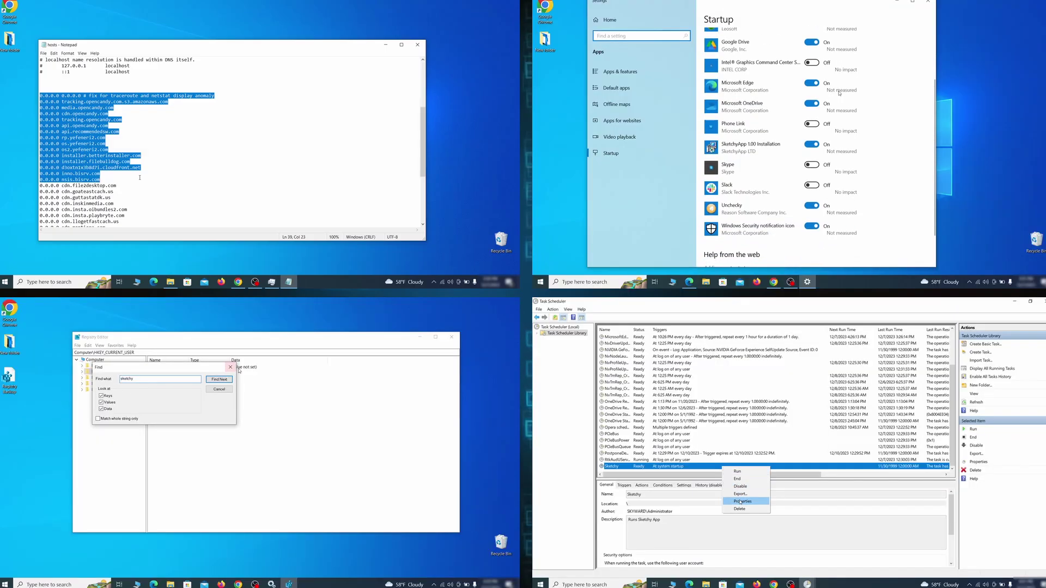
click(224, 379)
click(761, 503)
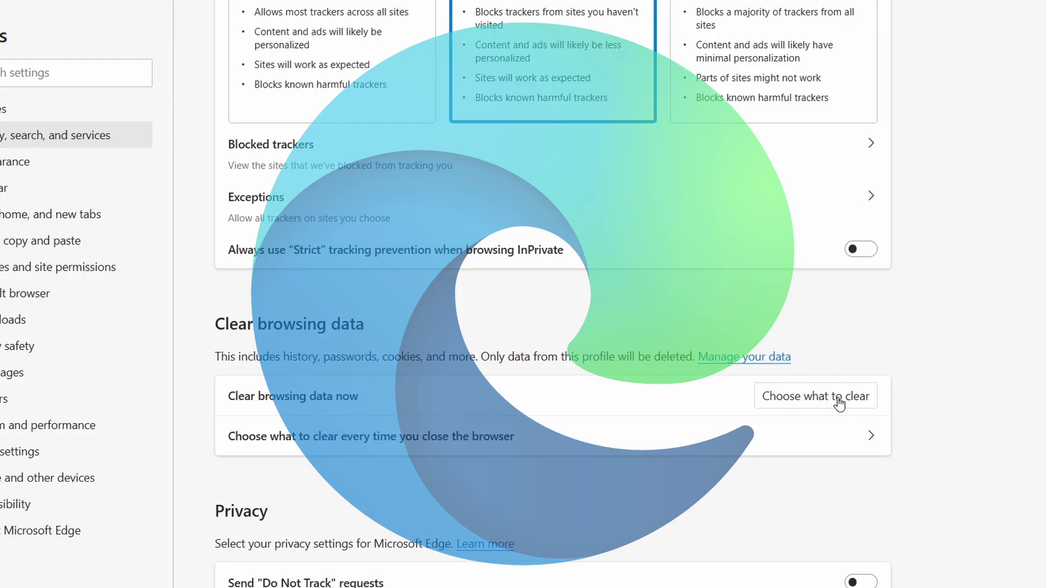
click(838, 397)
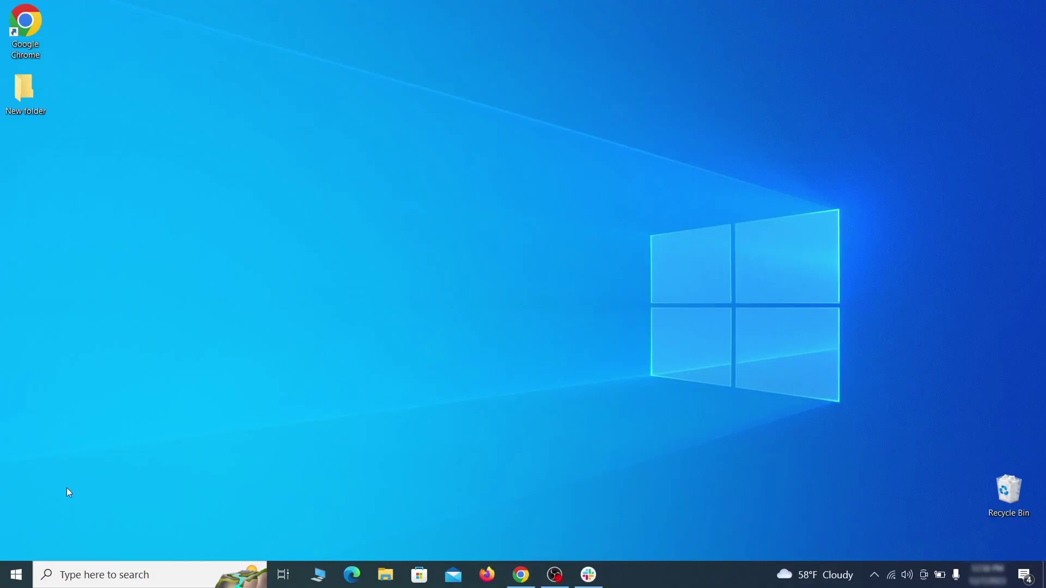
- Go to Settings > Update & Security > Recovery and restart the PC via Advanced startup
click(16, 575)
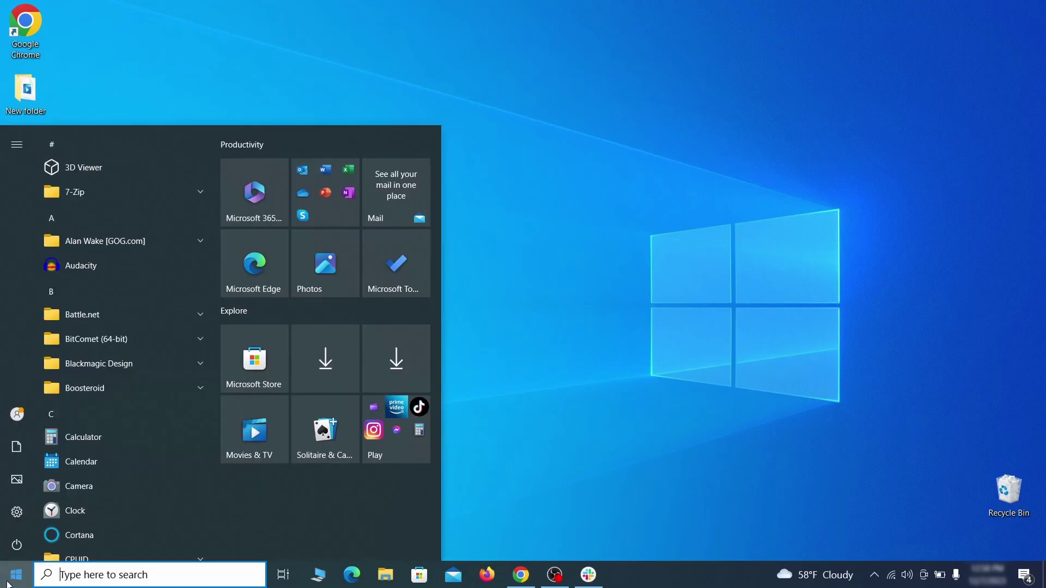
click(18, 515)
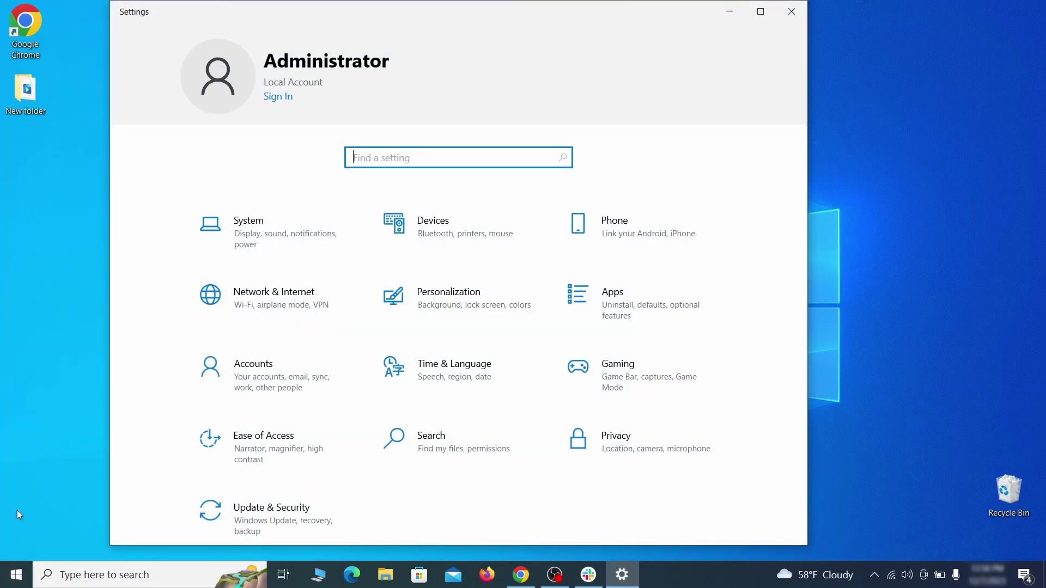
click(306, 512)
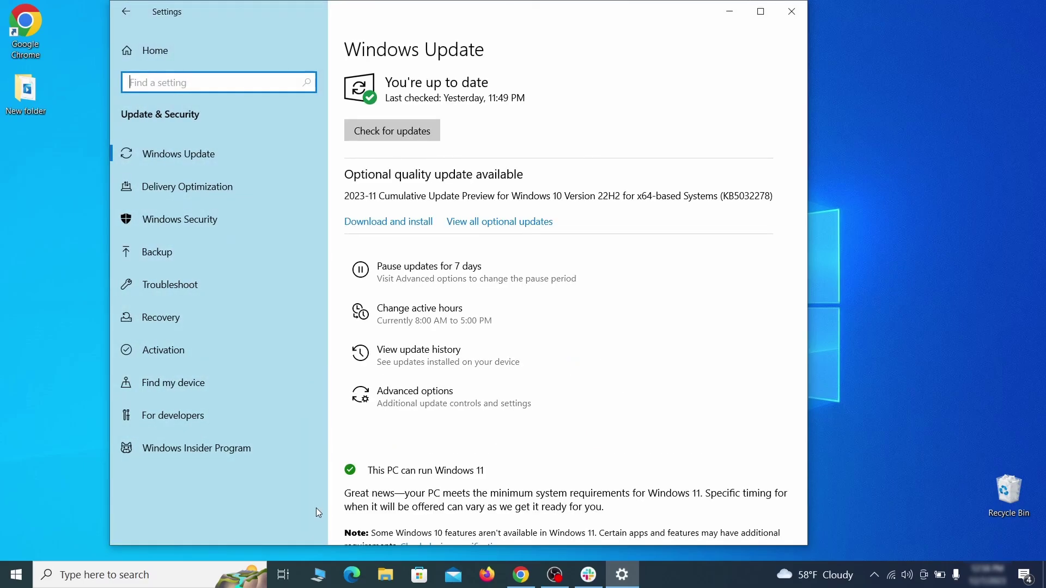
click(253, 319)
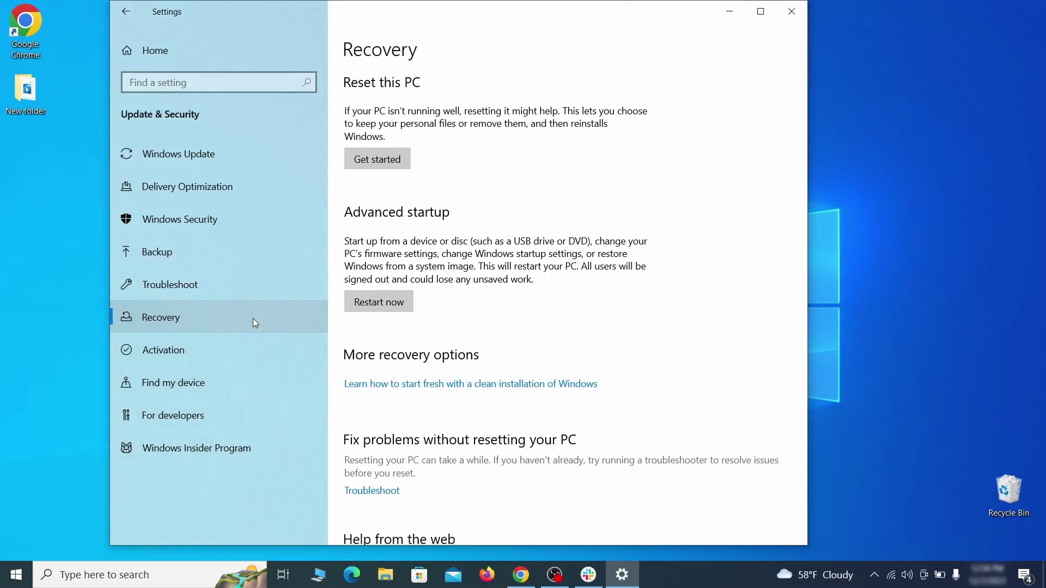
click(409, 310)
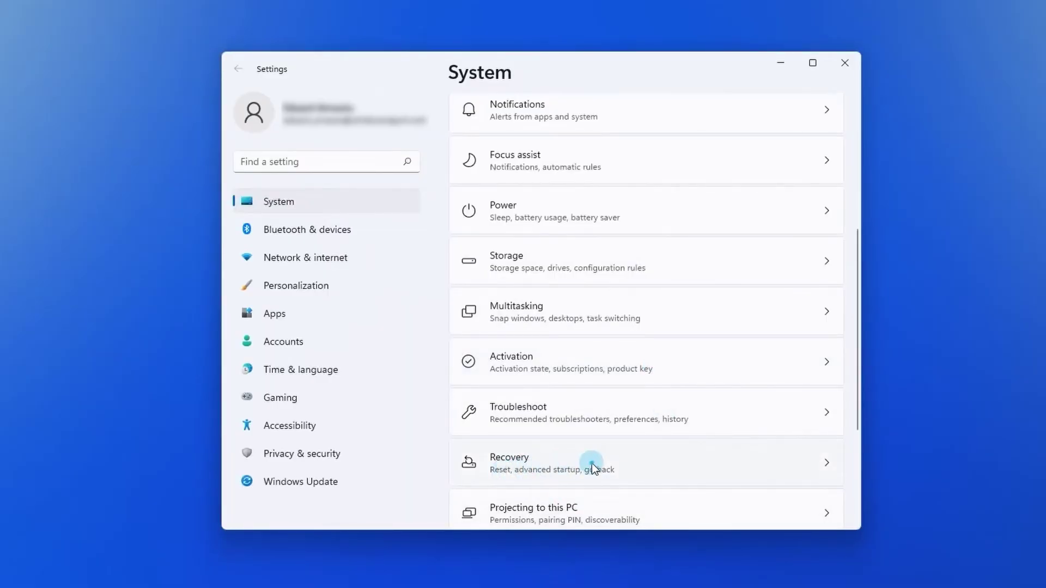
click(592, 463)
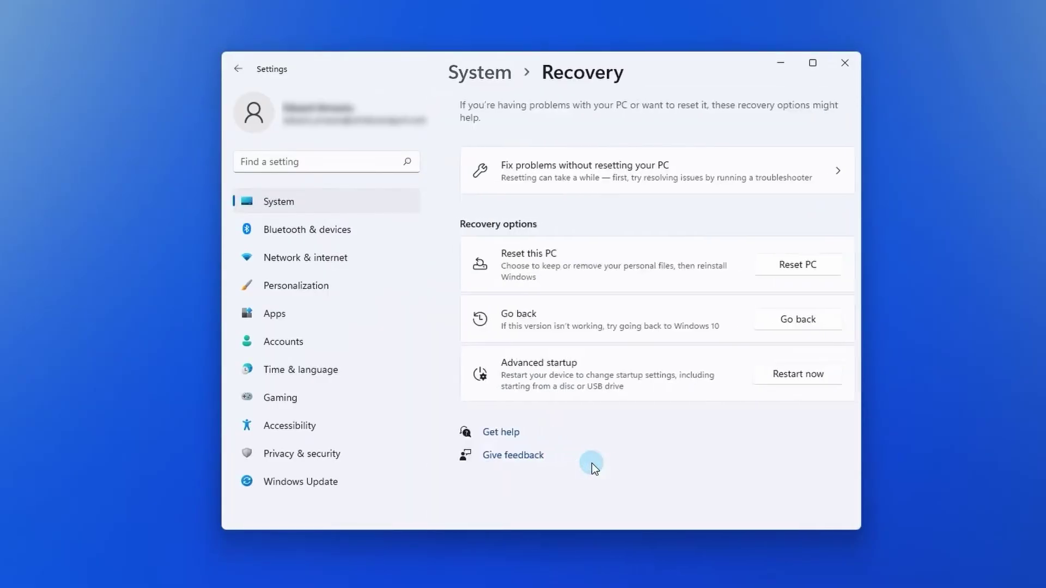
click(775, 385)
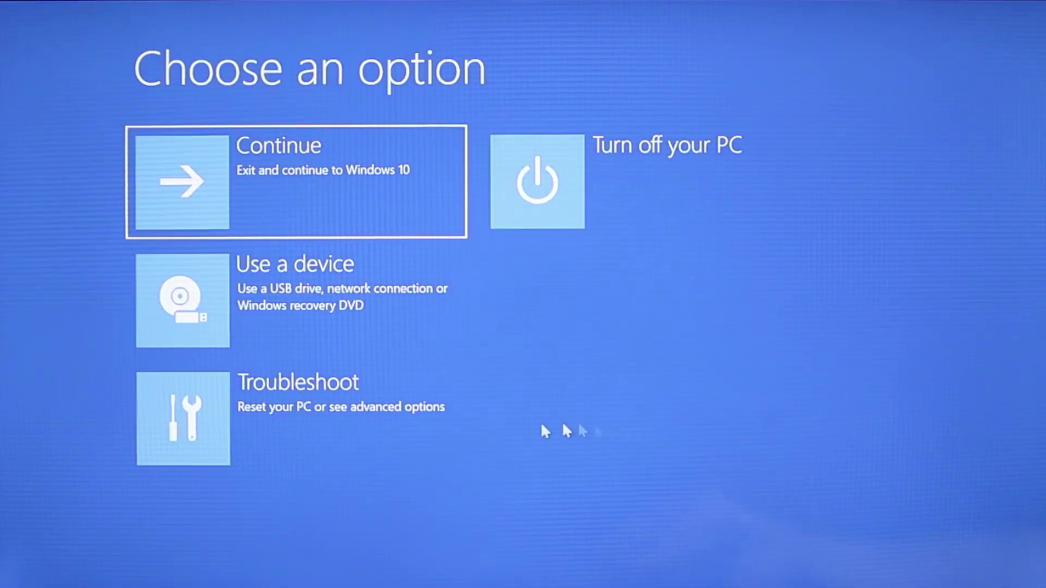
- Go through Troubleshoot > Advanced options > Start-up Settings and restart to choose a boot mode
click(327, 437)
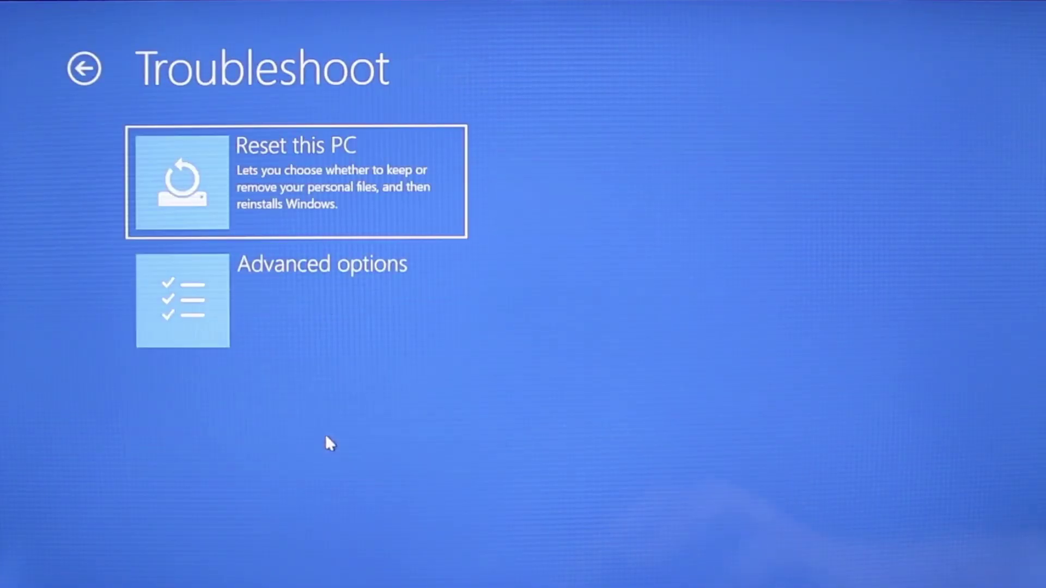
click(328, 305)
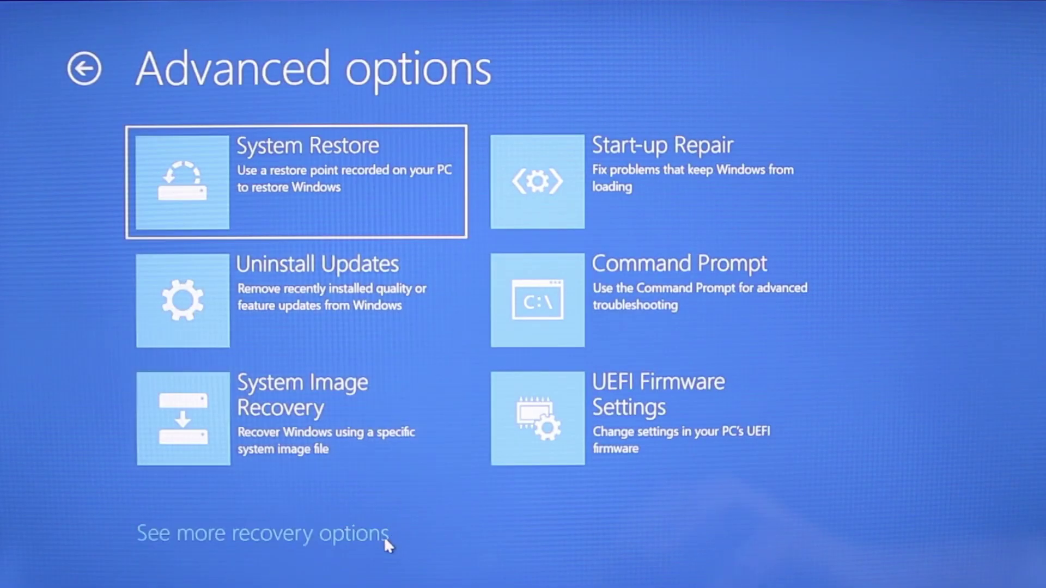
click(385, 536)
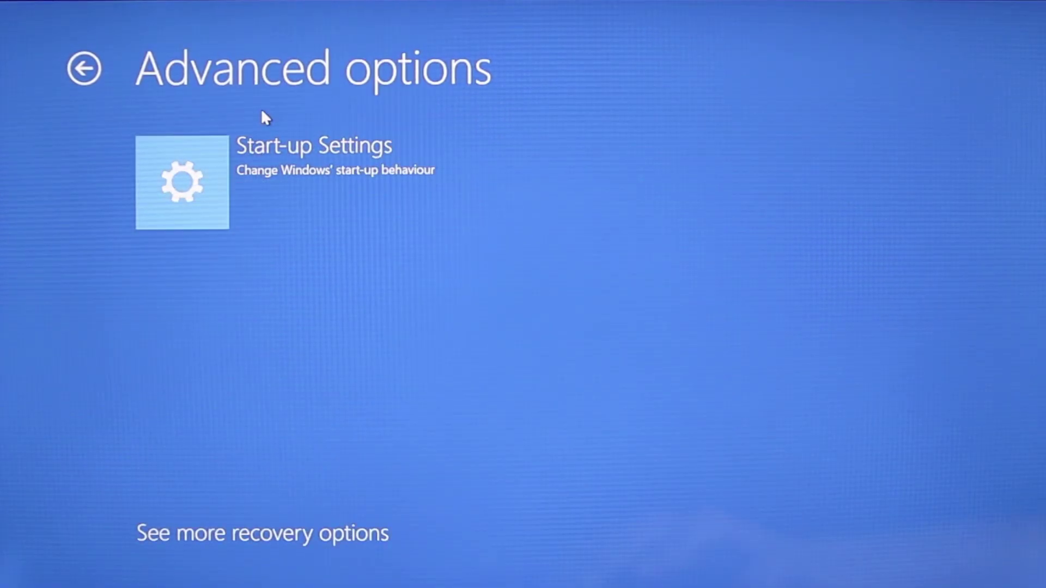
click(281, 164)
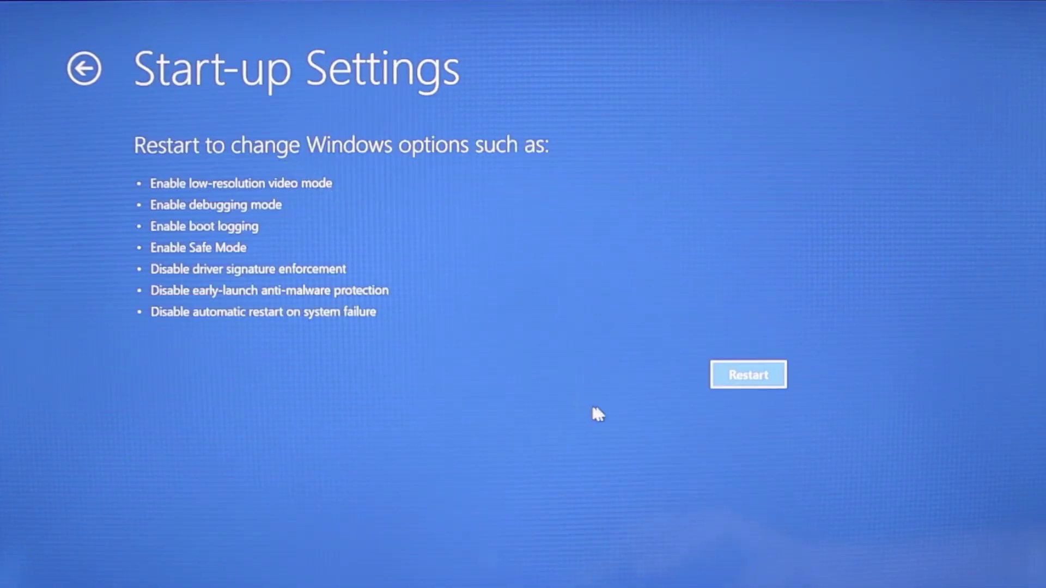
click(748, 375)
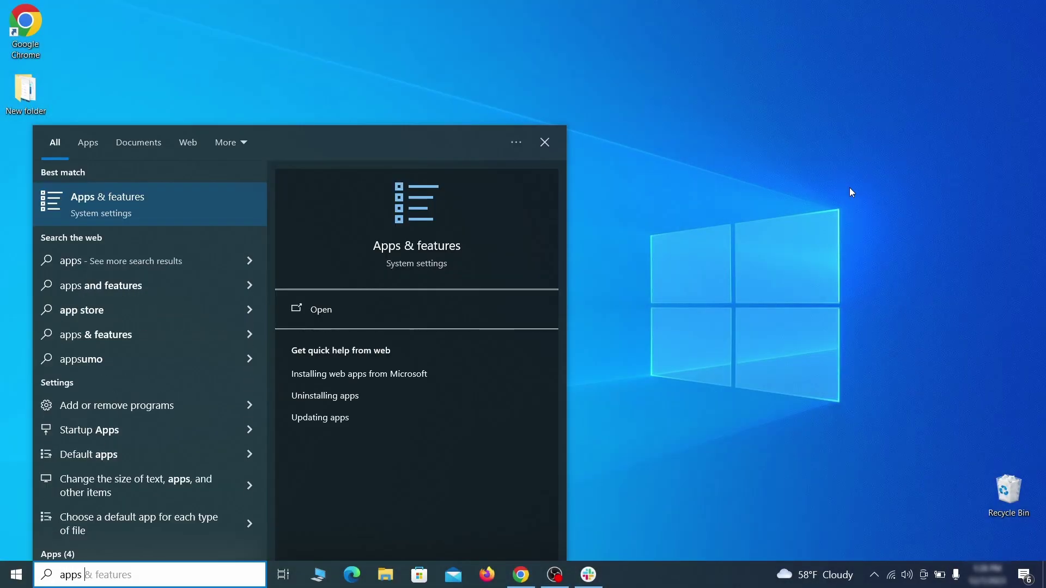
- Open Apps & features and sort the installed apps by install date
text(atures)
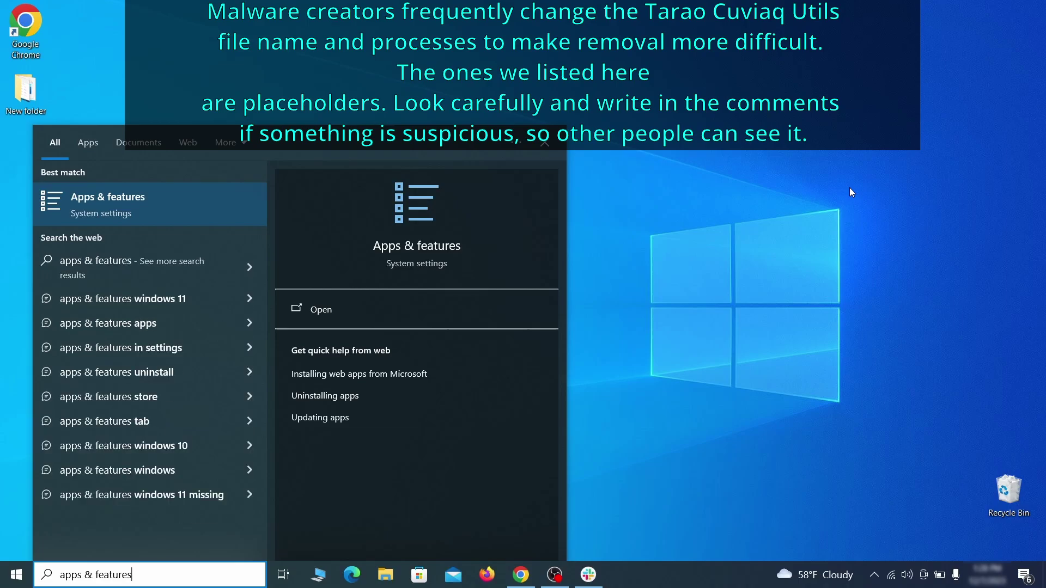
key(Return)
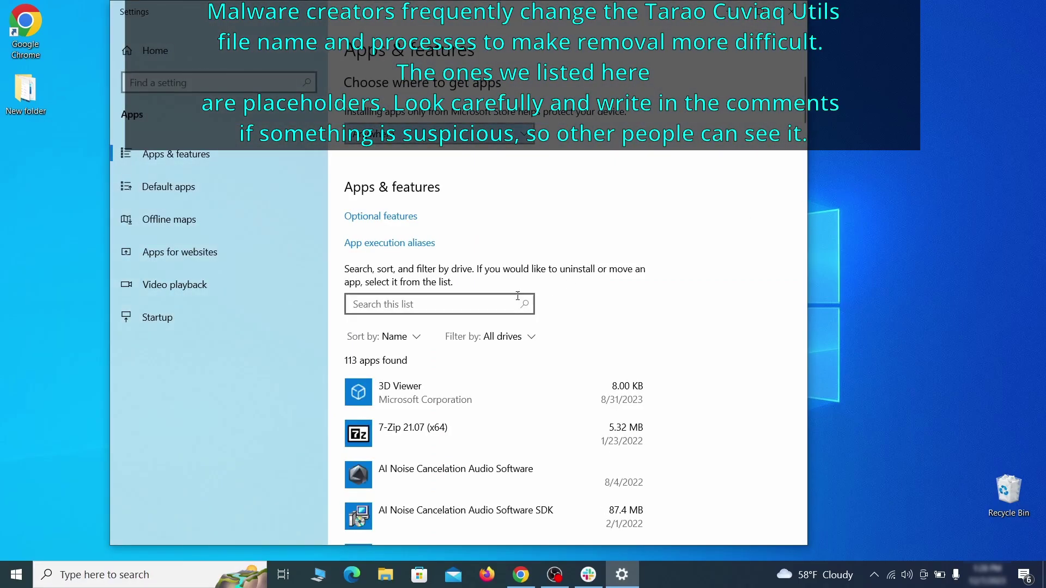
click(413, 337)
click(393, 407)
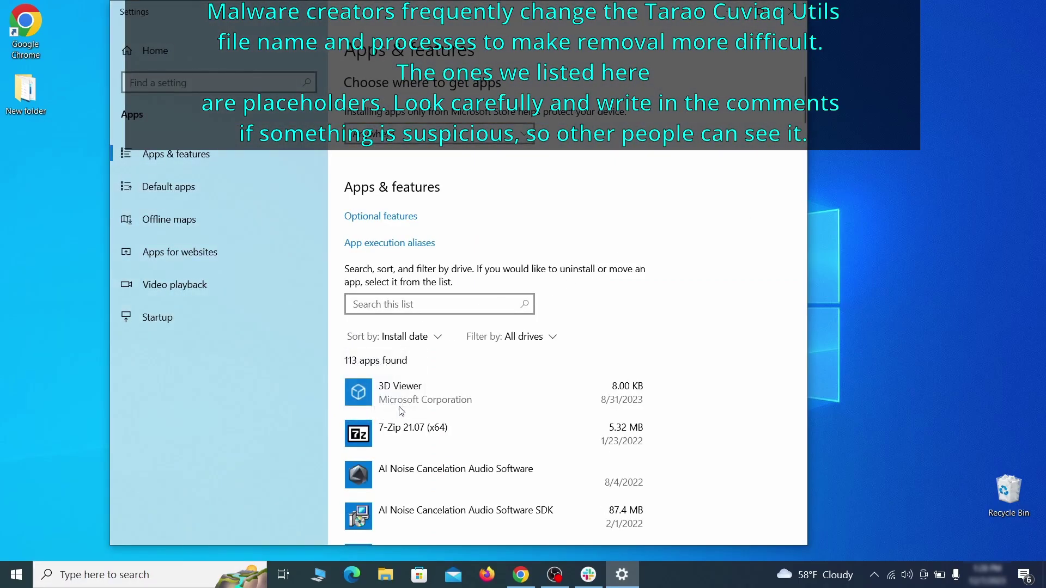
scroll(590, 343, down, 2)
- Uninstall Example Malware App together with its data and finish the wizard
click(533, 388)
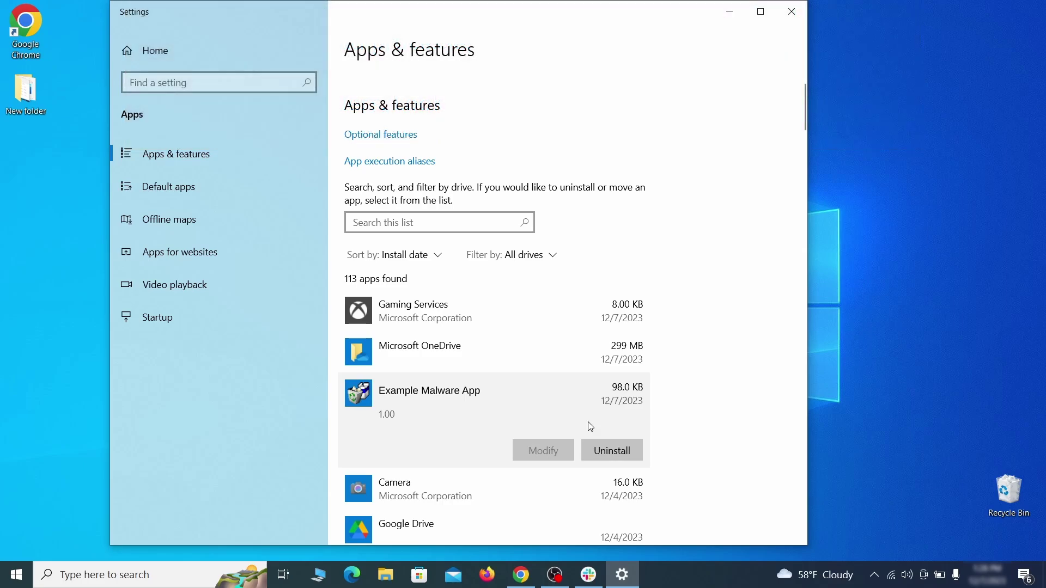
click(625, 451)
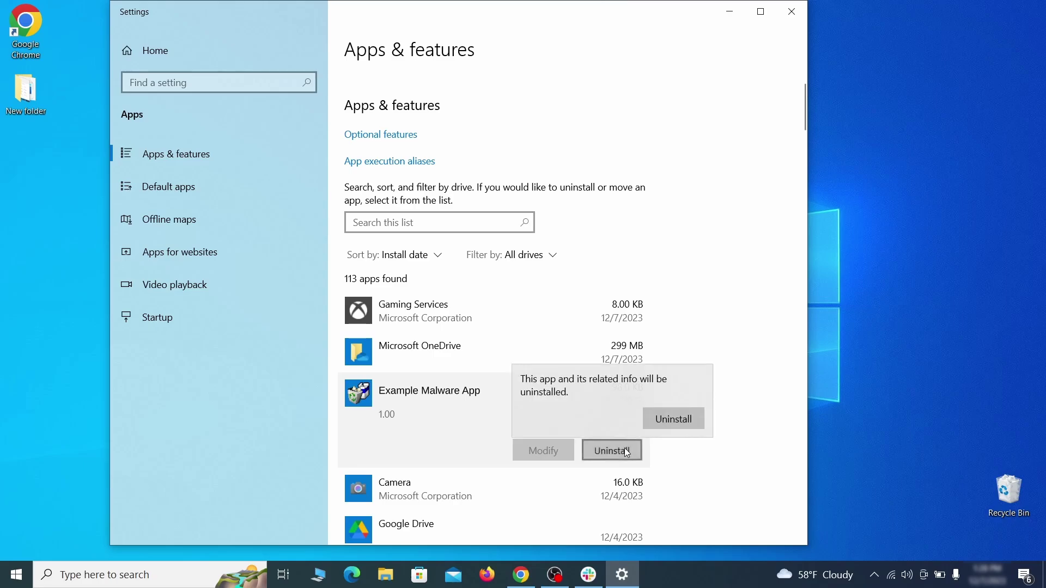
click(674, 417)
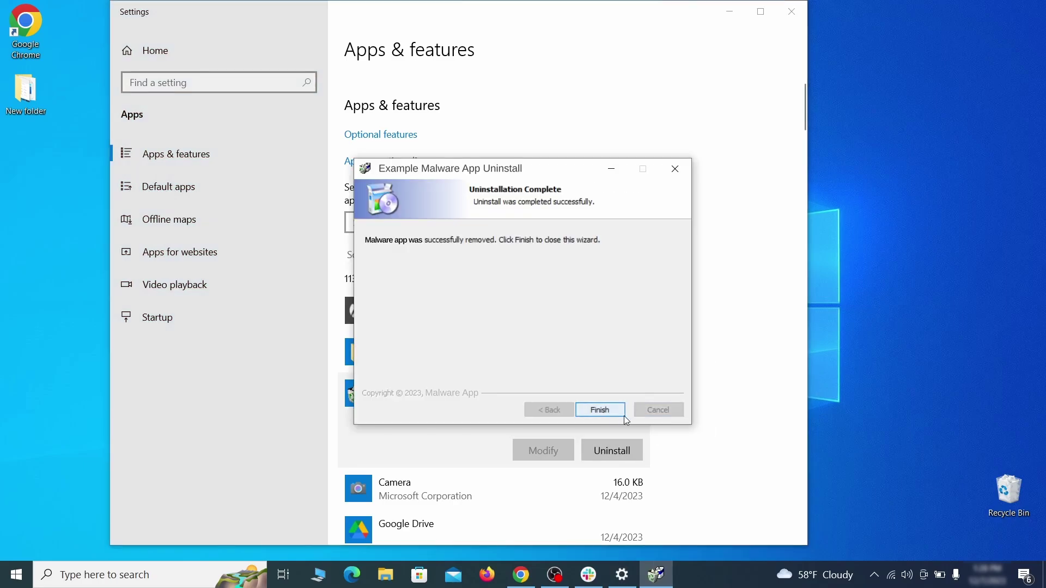
click(601, 410)
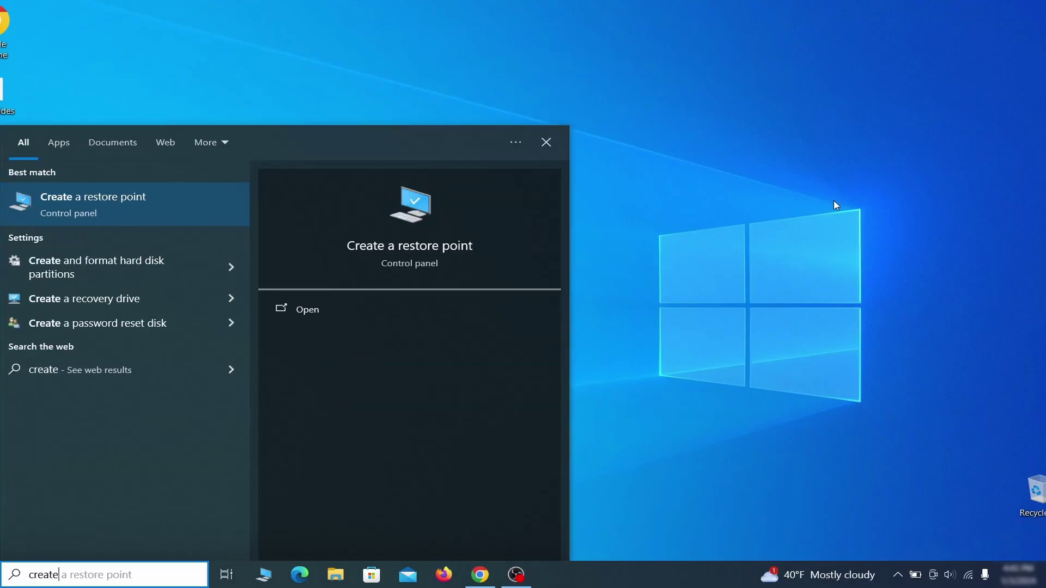
- Turn on system protection for Local Disk (C:) in System Properties
text(store)
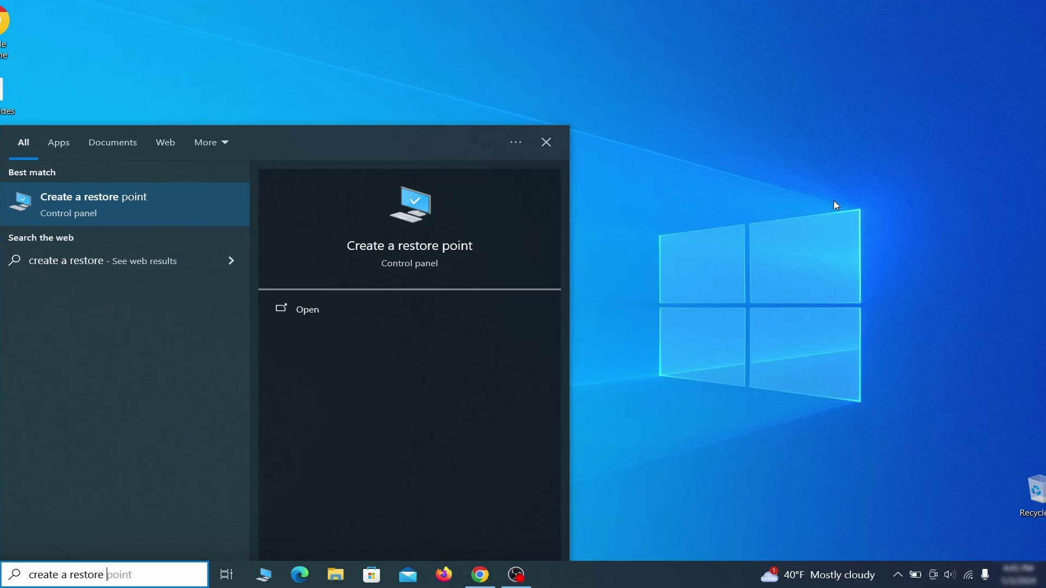
text(point)
key(Return)
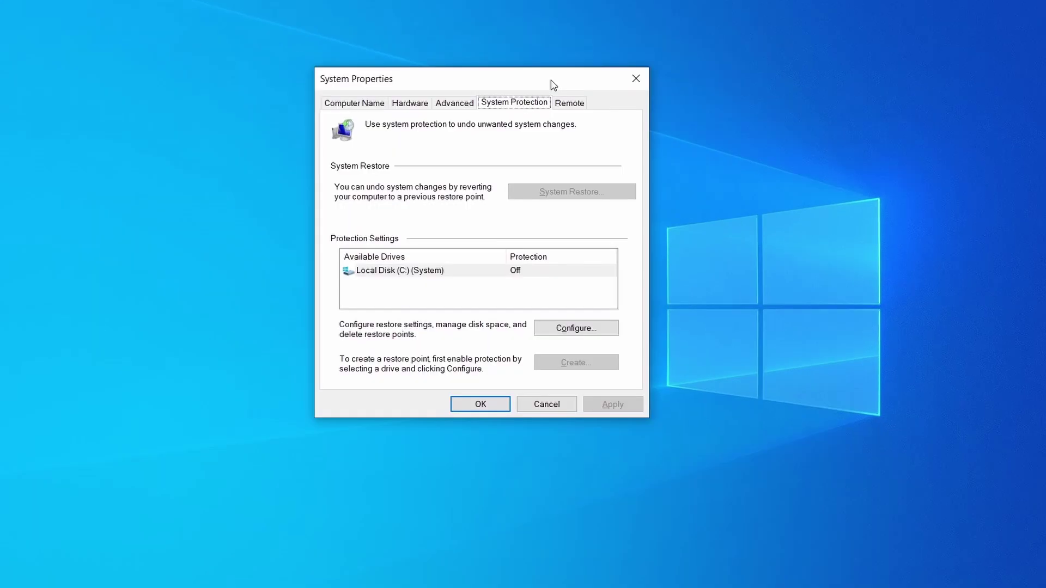
click(470, 276)
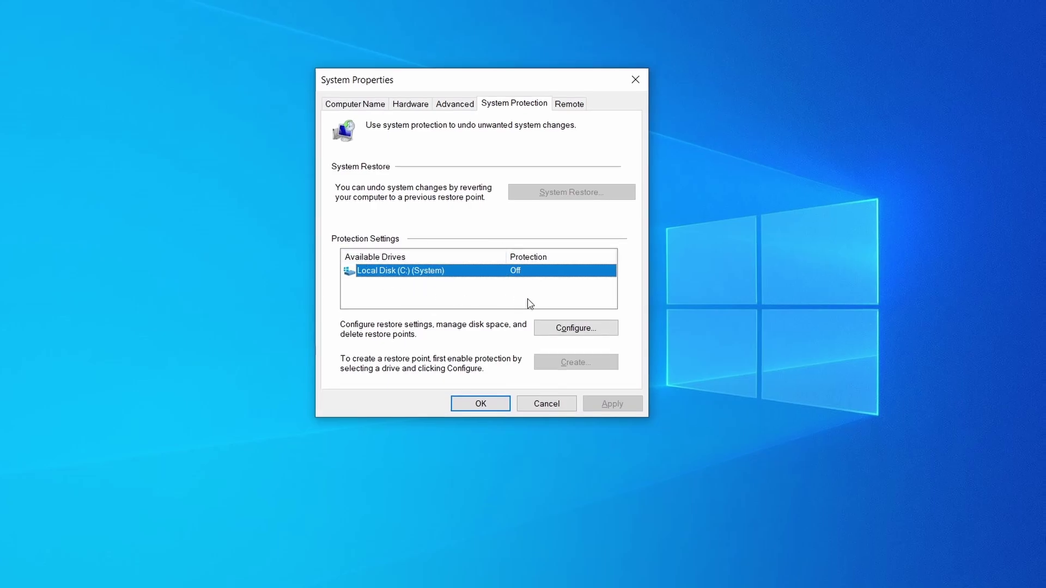
click(602, 329)
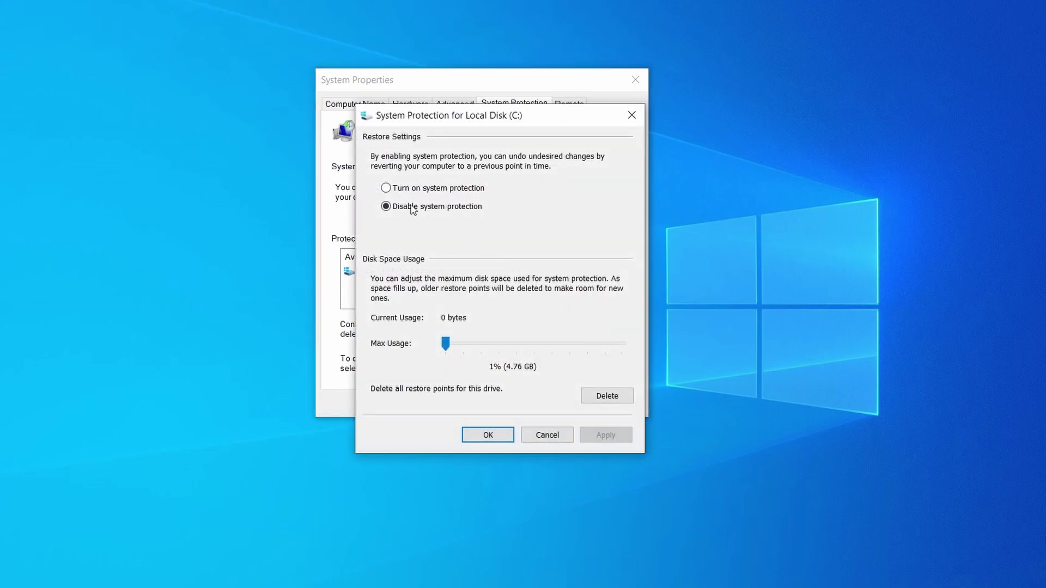
click(386, 188)
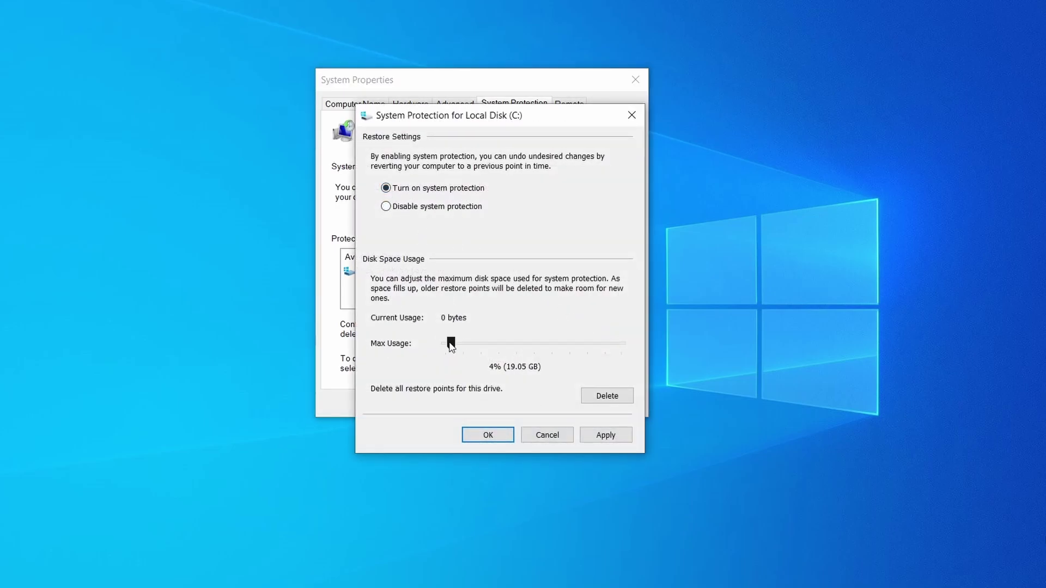
click(603, 433)
click(495, 436)
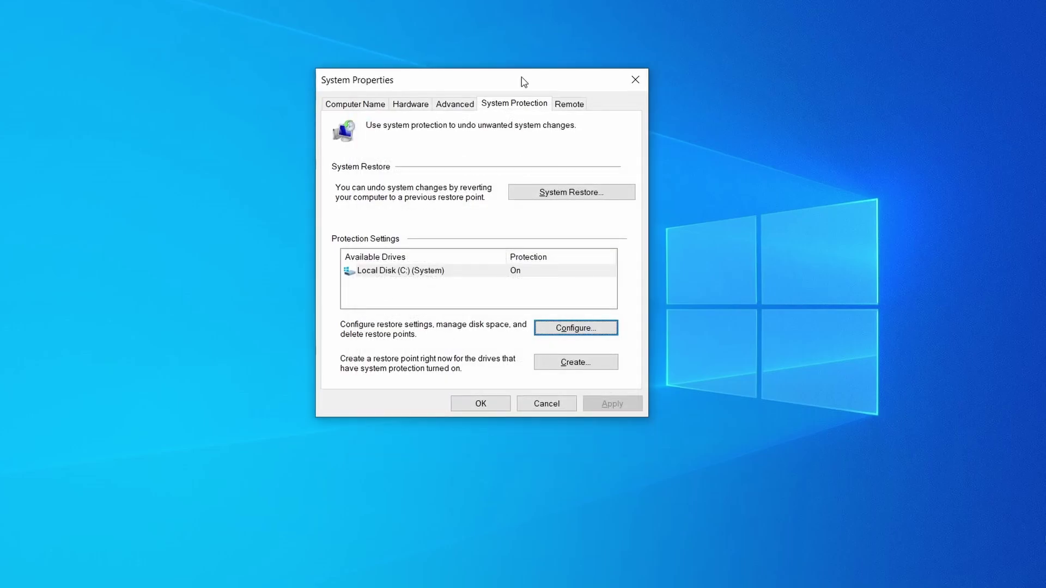
- Create the restore point 'Restore Point 1' and list it in the System Restore wizard
click(586, 368)
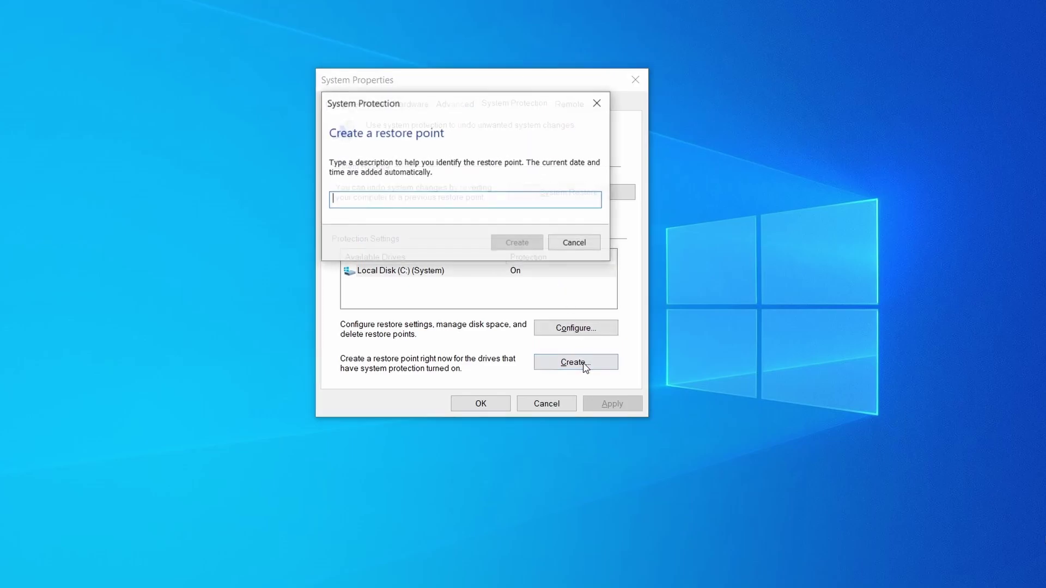
text(Rest)
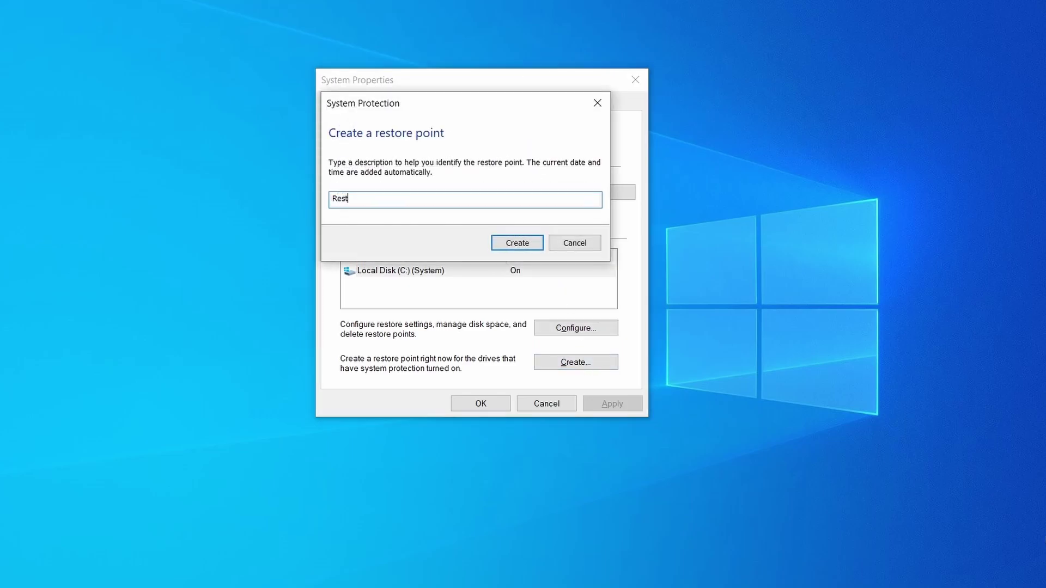
text(ore Point 1)
click(525, 240)
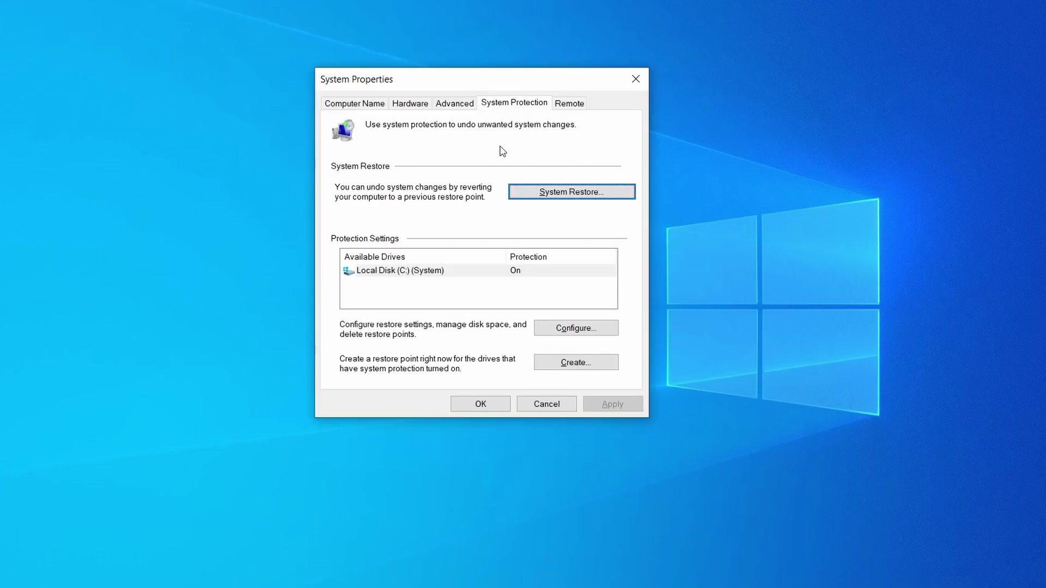
click(615, 199)
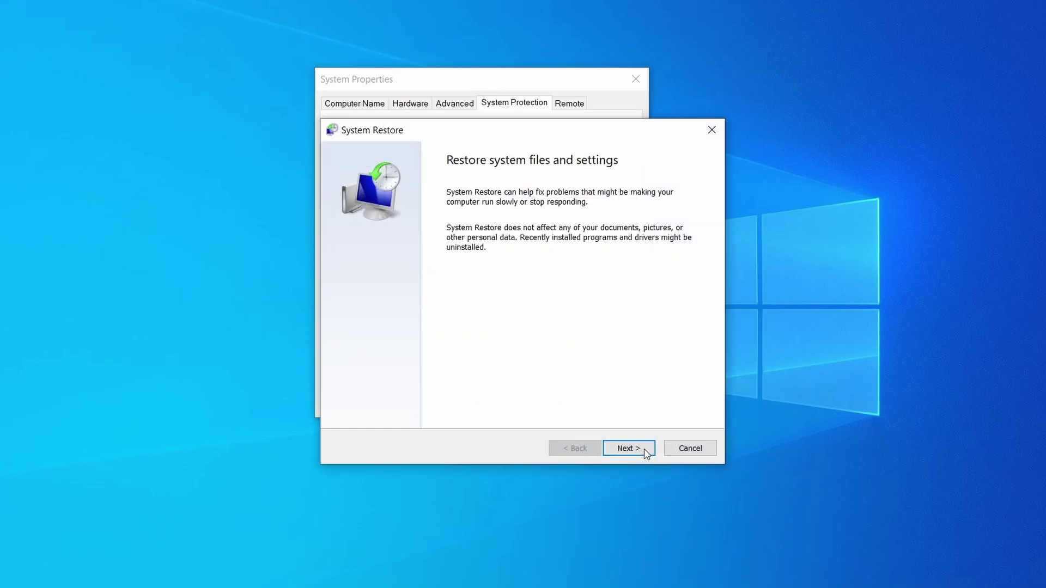
click(646, 452)
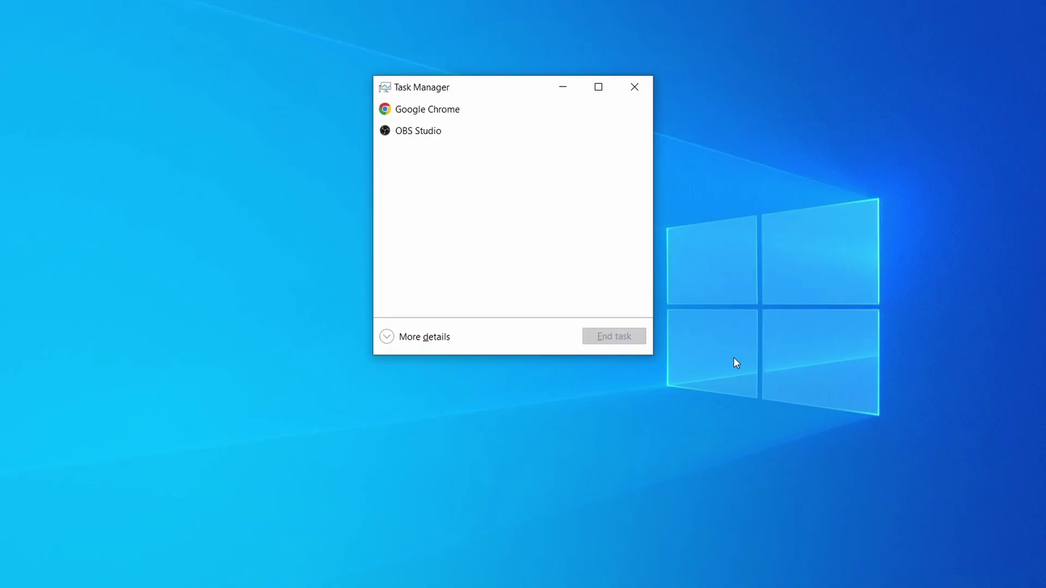
- Show Task Manager's full process list sorted by CPU then memory, and right-click Example Malware Process
click(386, 338)
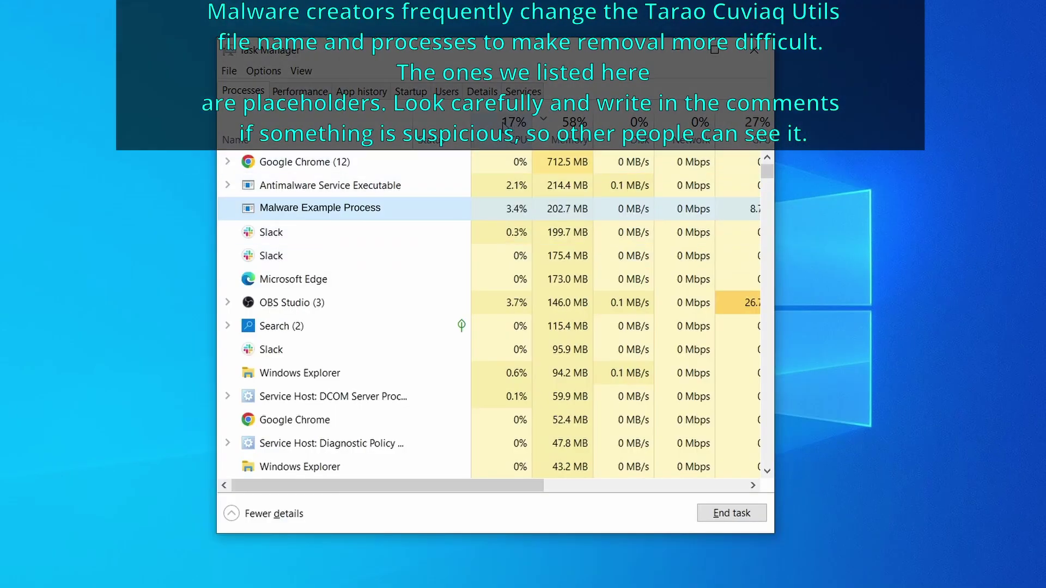
click(515, 130)
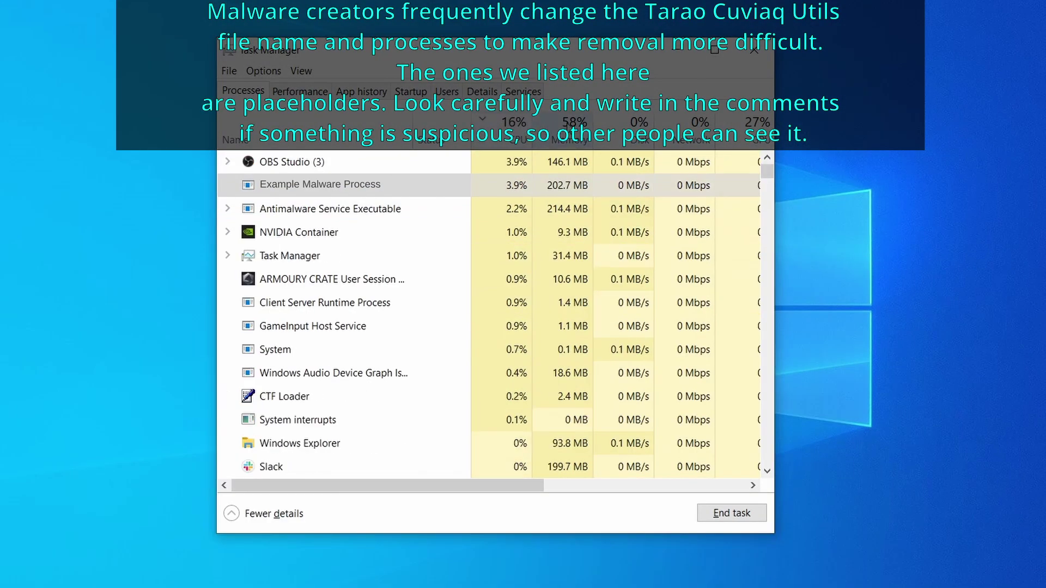
click(570, 134)
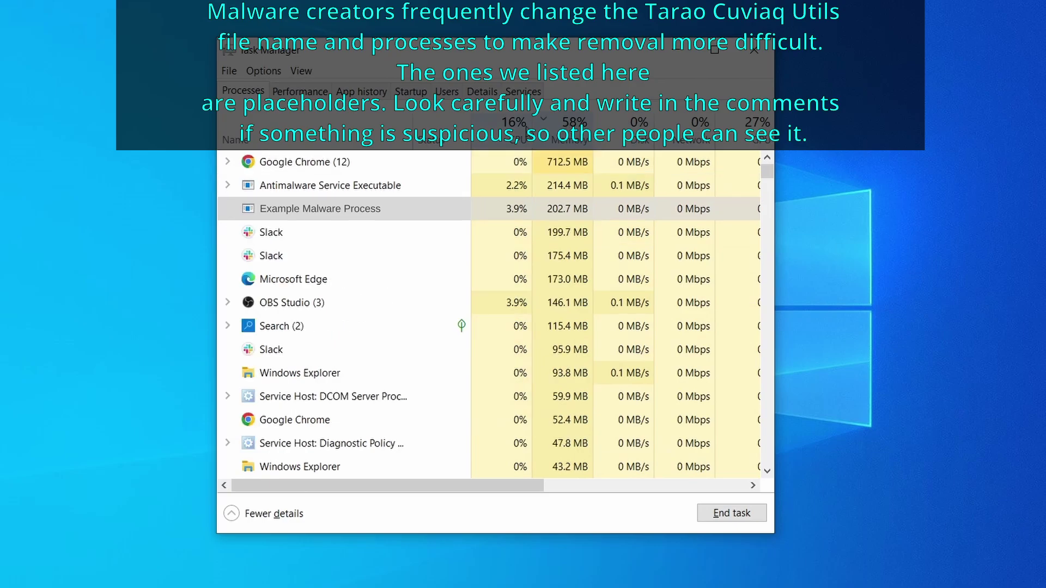
right_click(499, 209)
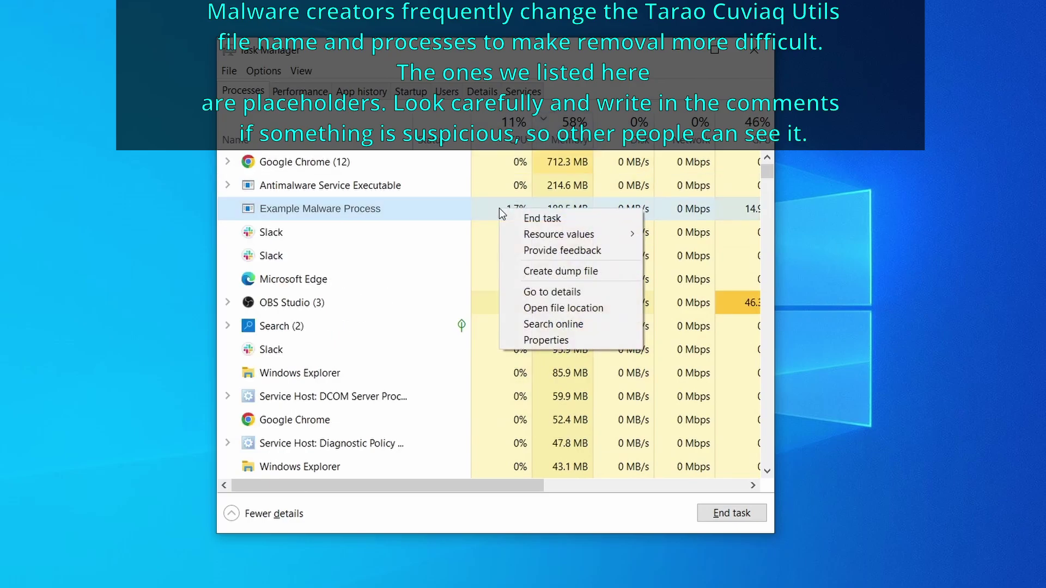
- Delete the text document and both Uninstall files from the Example Malware App folder
click(566, 308)
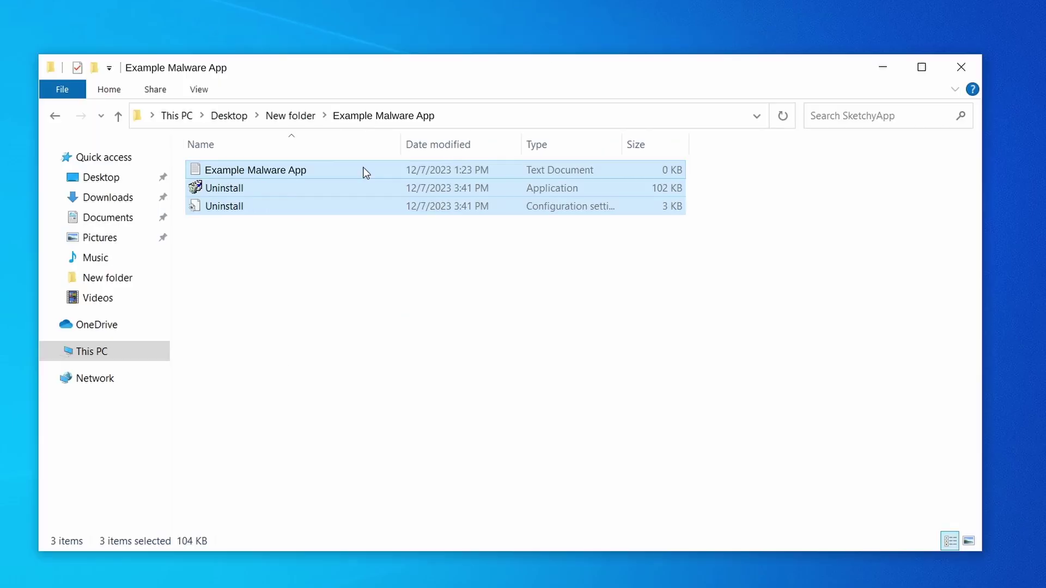
right_click(362, 171)
click(452, 380)
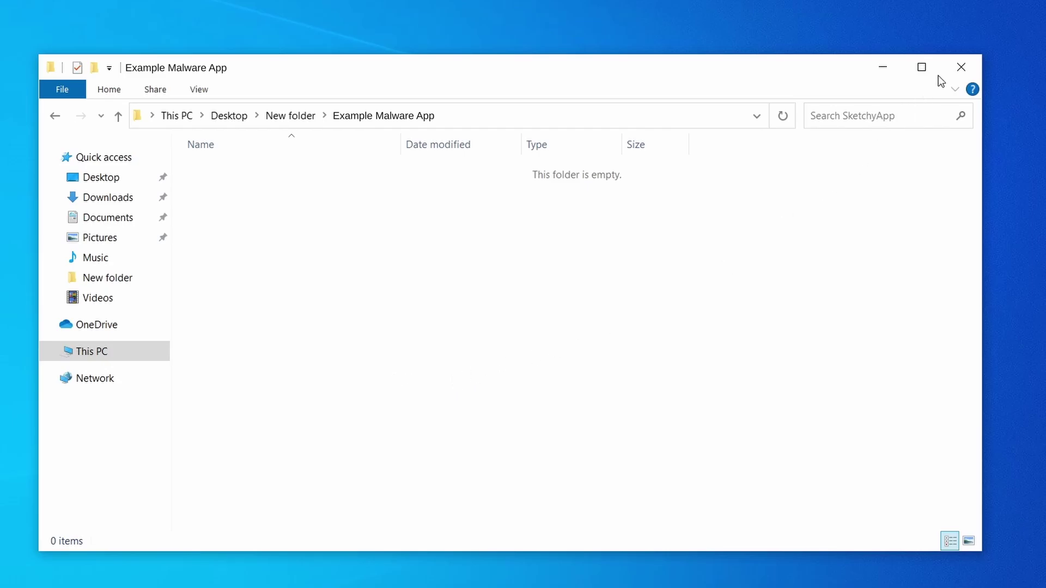
- Close Explorer, reopen Task Manager sorted by memory, and right-click the Example Malware App process
click(961, 67)
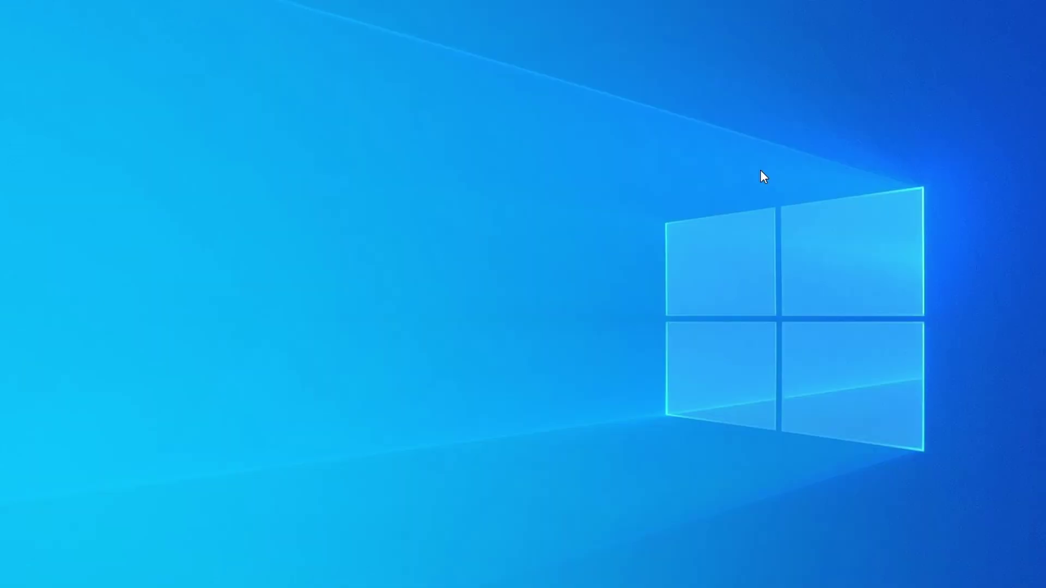
key(ctrl+shift+Escape)
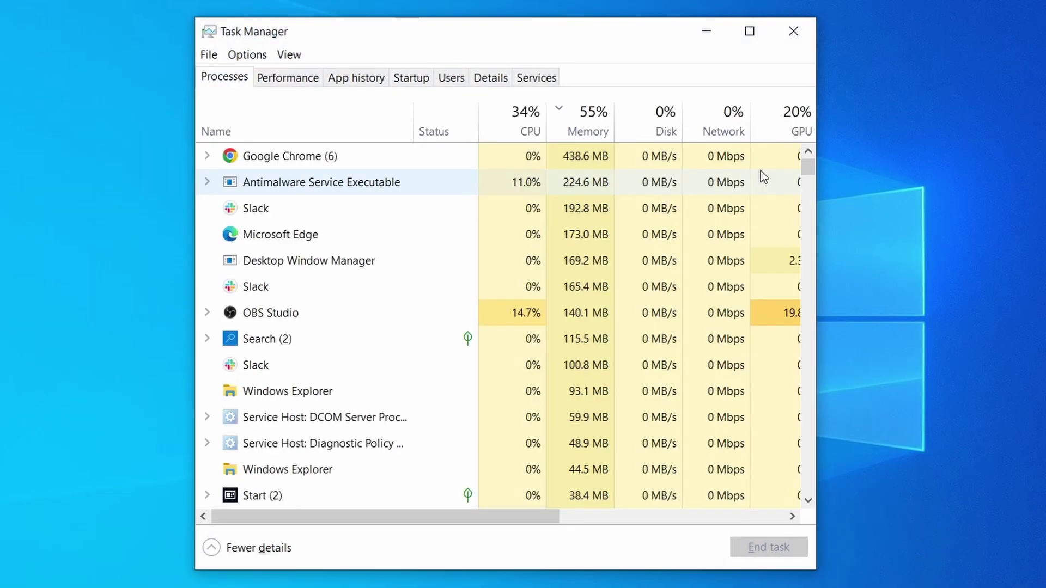
click(505, 130)
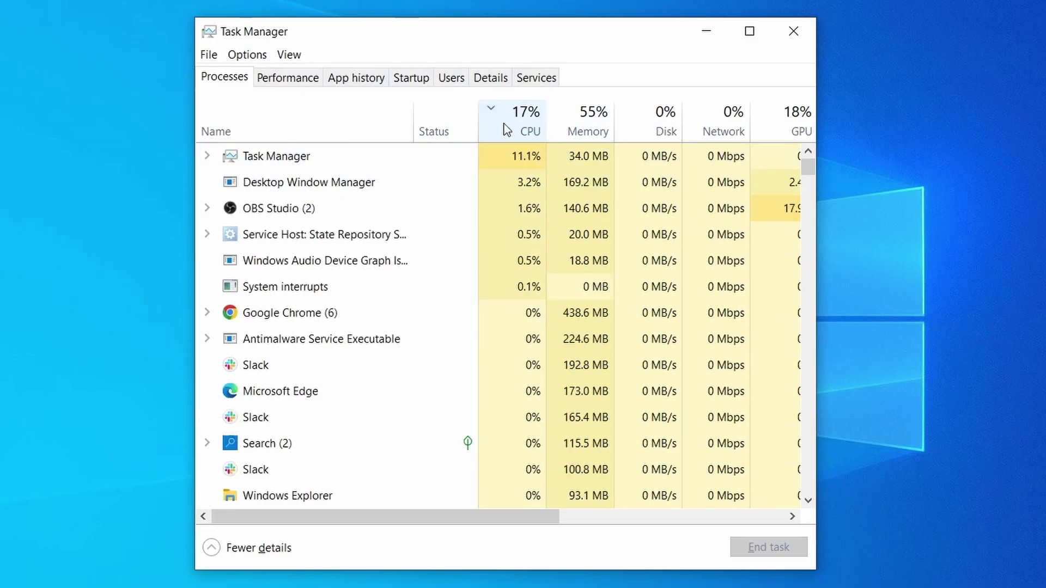
click(594, 119)
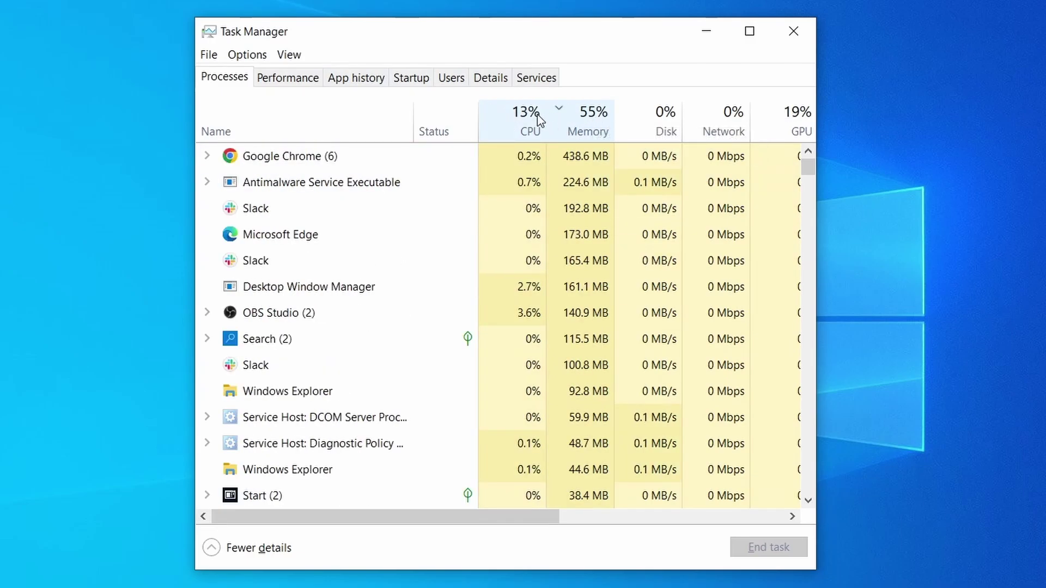
scroll(454, 368, down, 2)
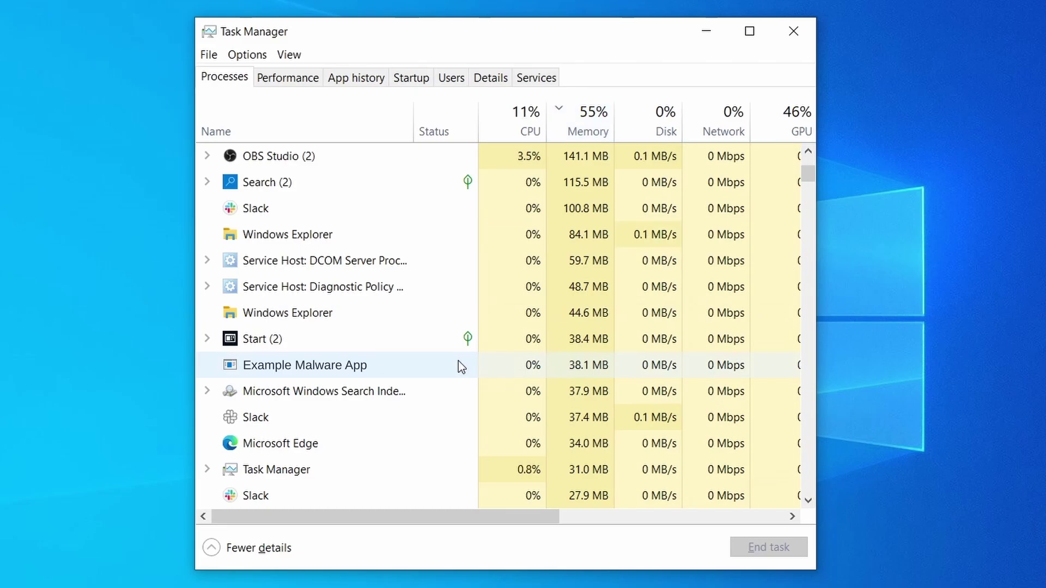
right_click(460, 363)
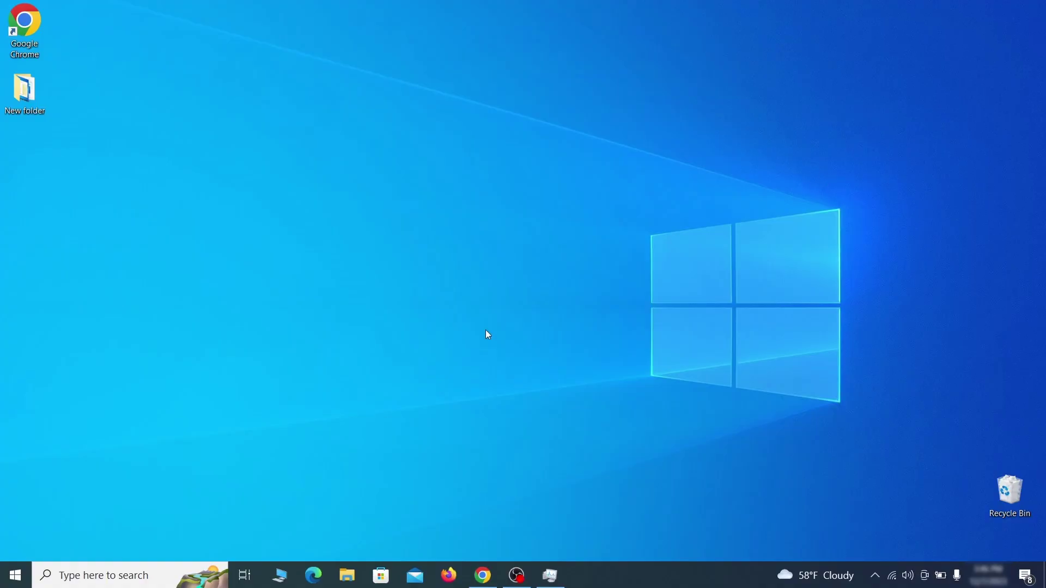
- Open the Wi-Fi connection's properties from View network connections
key(super)
text(view network connections)
key(Return)
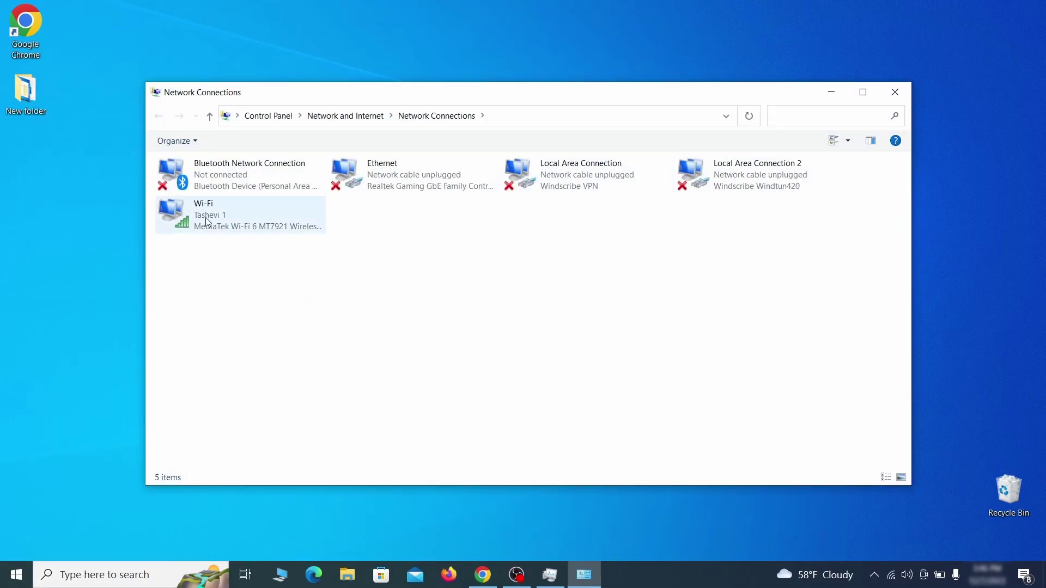
click(189, 209)
right_click(223, 225)
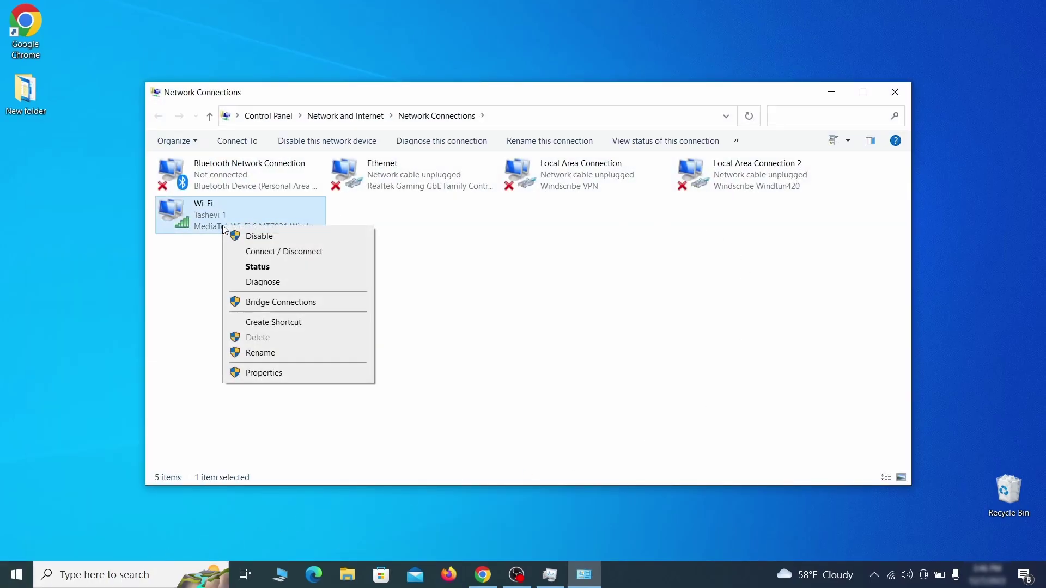
click(284, 375)
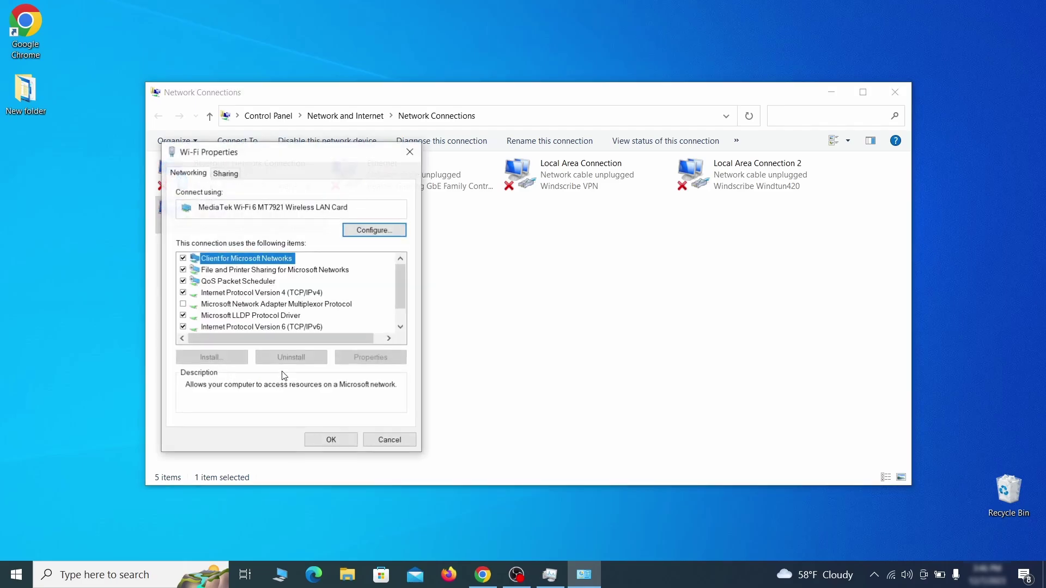
- Remove the 0.0.0.0 DNS server from the Wi-Fi adapter's advanced IPv4 settings and confirm
click(273, 295)
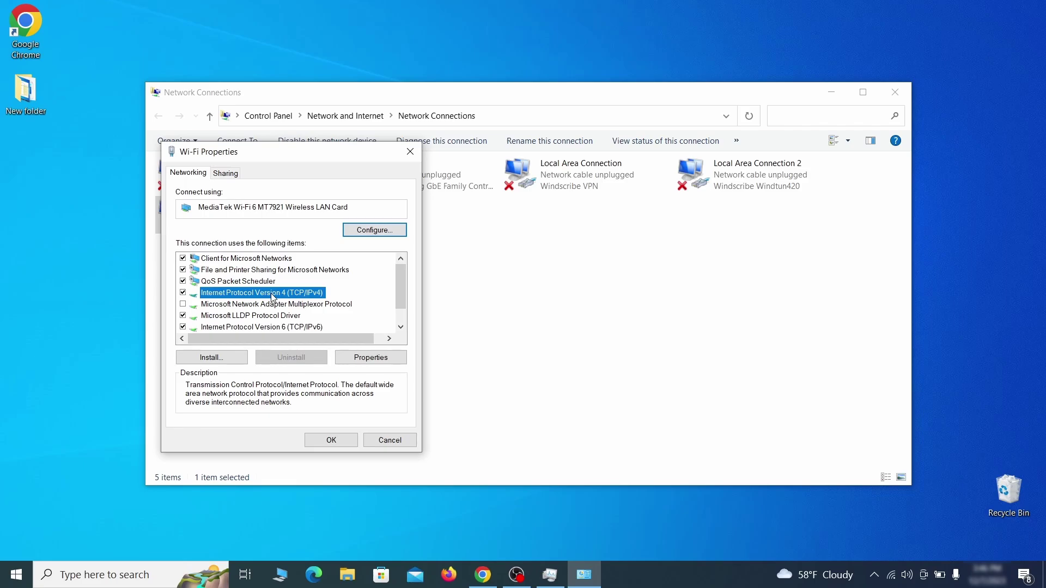
click(372, 357)
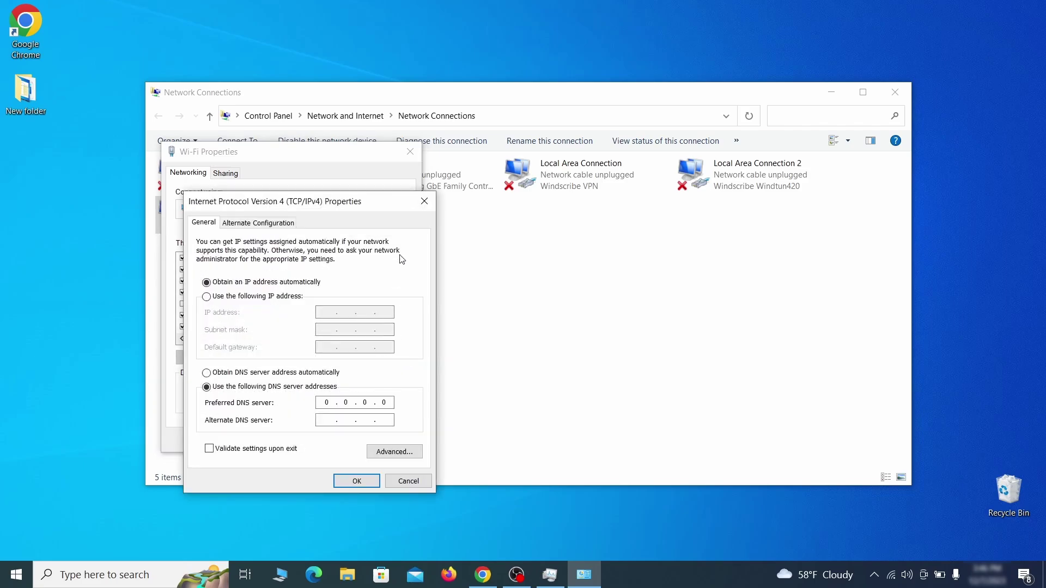
drag(373, 200, 529, 159)
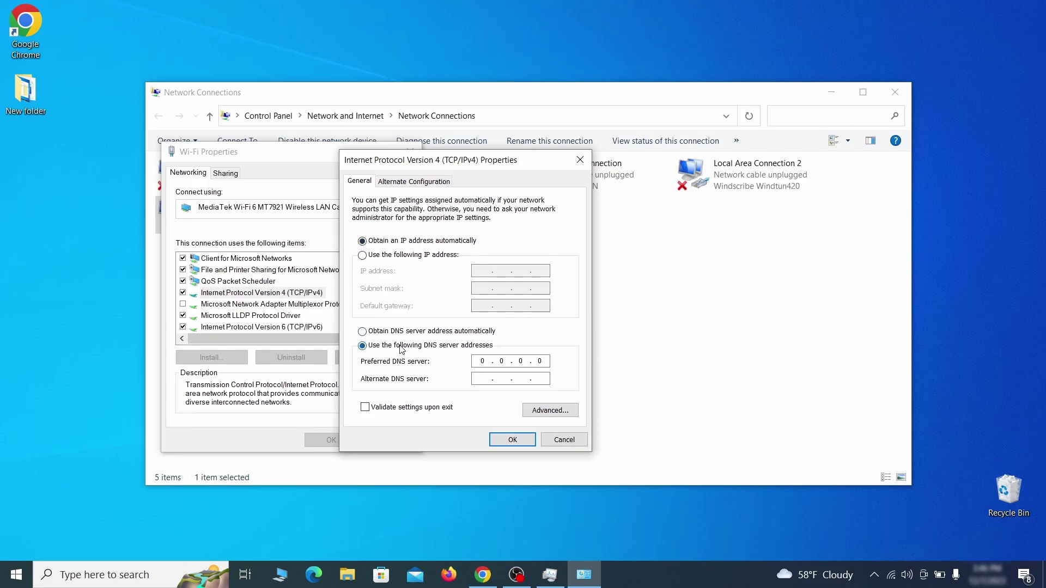
click(566, 417)
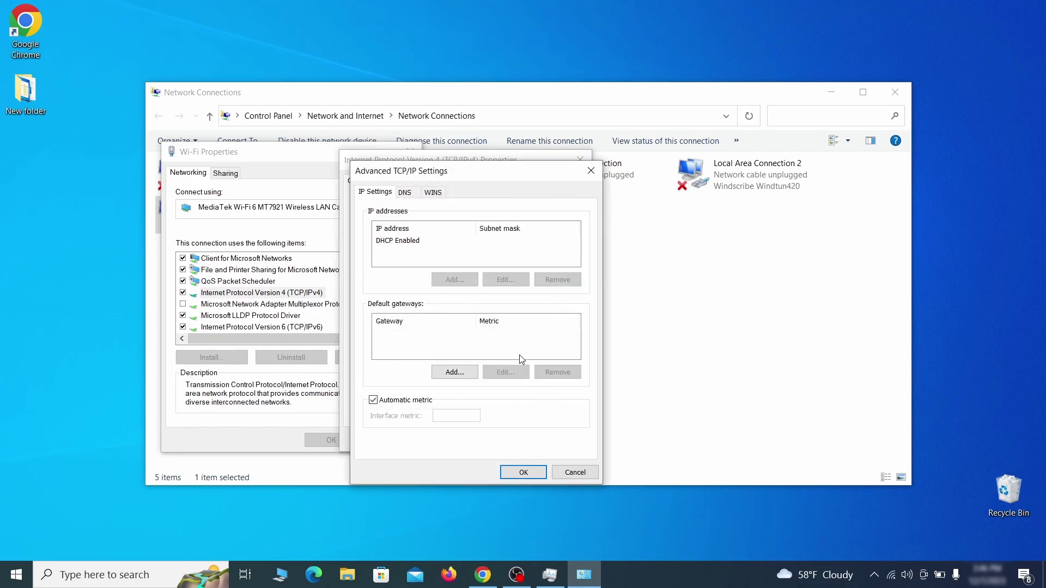
click(410, 194)
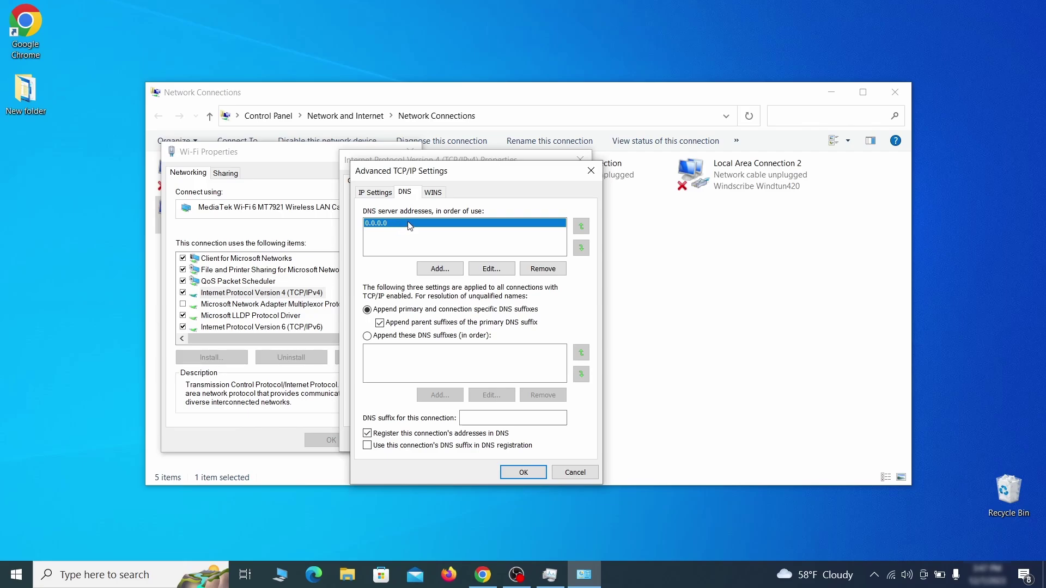
click(555, 273)
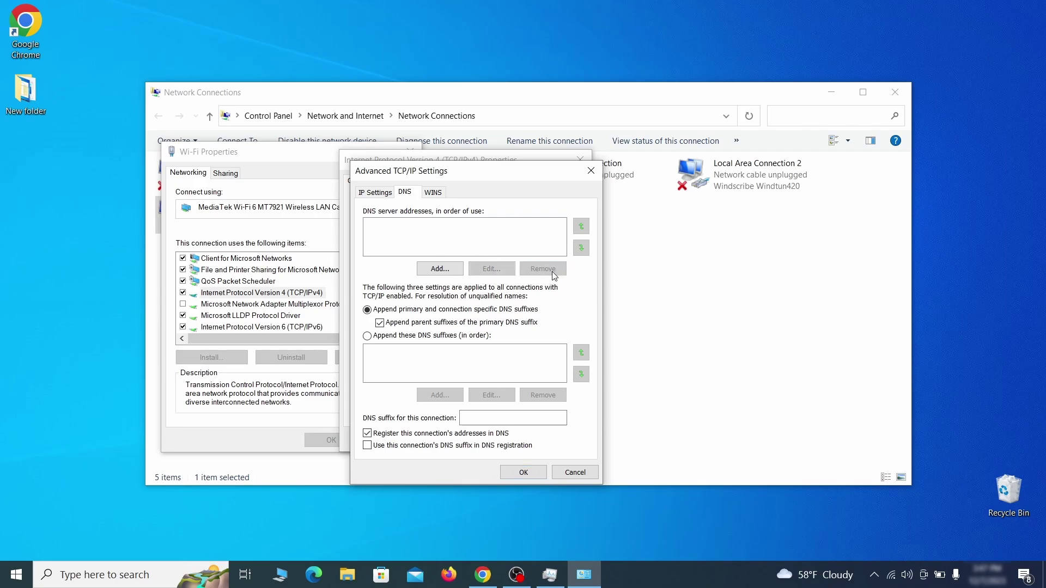
click(523, 472)
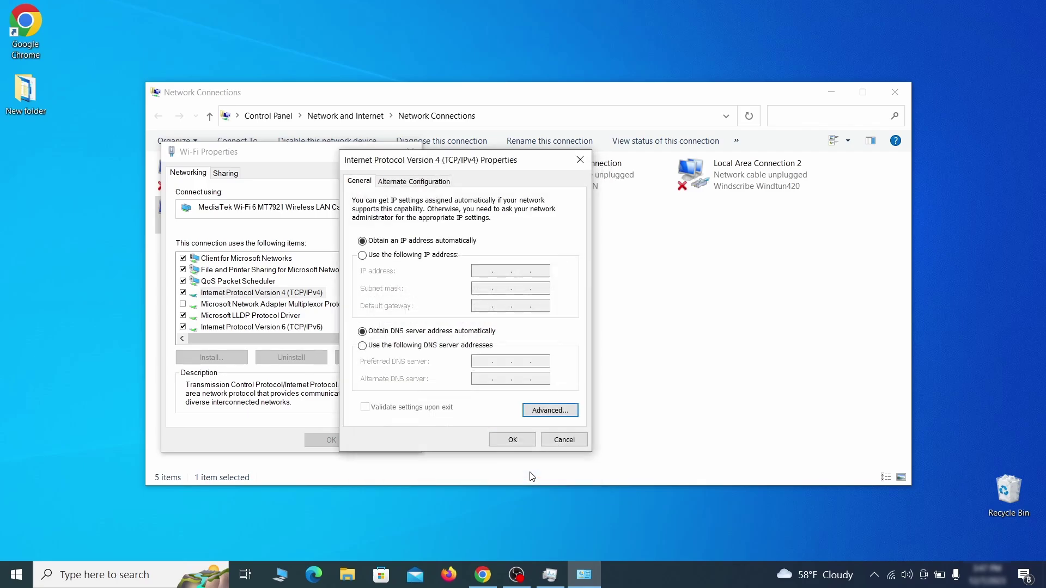
click(513, 440)
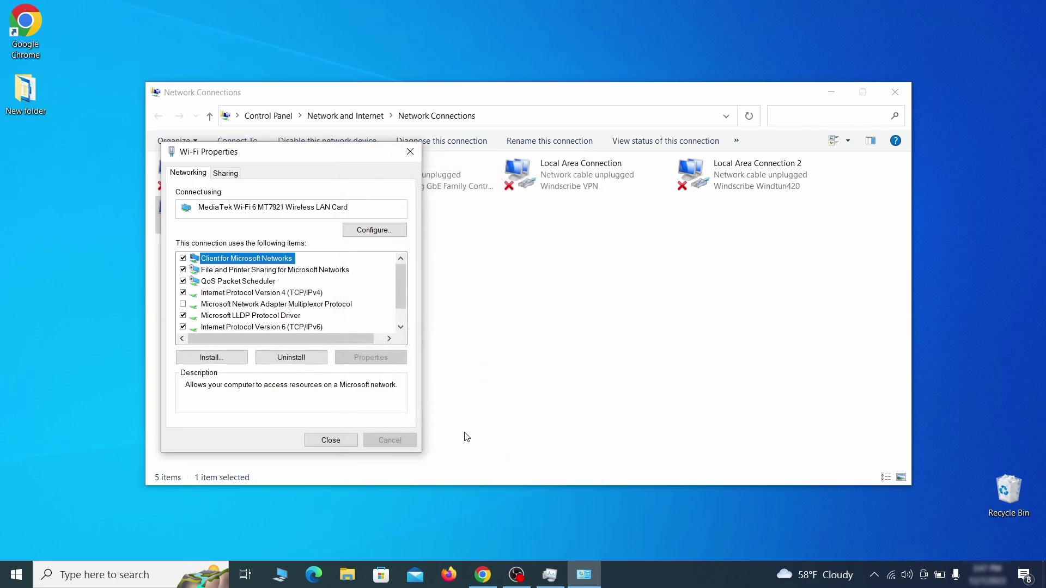
click(345, 440)
- Close Network Connections and open the hosts file in Notepad from its pasted path
key(alt+F4)
key(super)
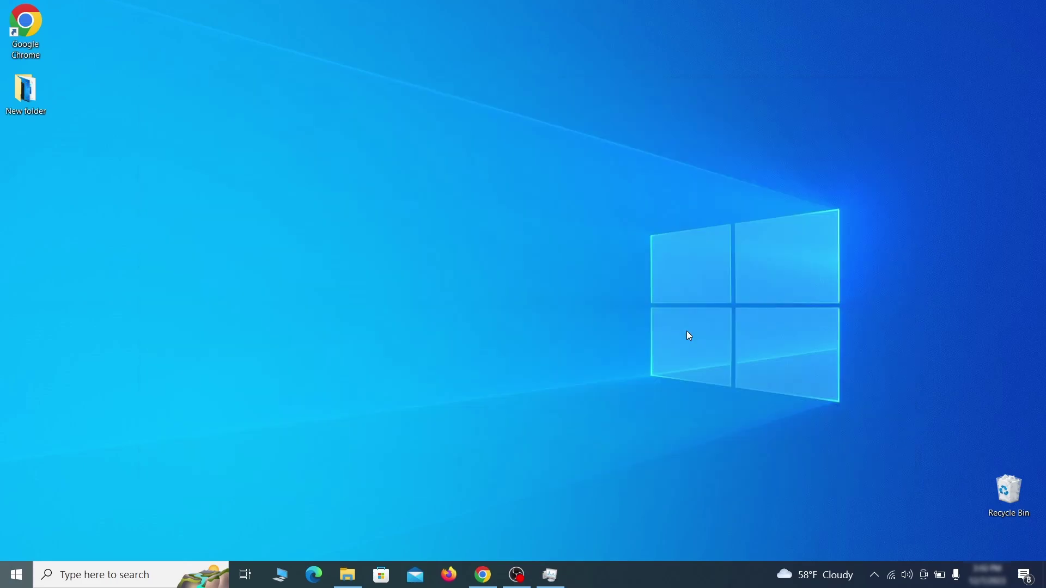
text(C:\Windows\System32\drivers\etc\hosts)
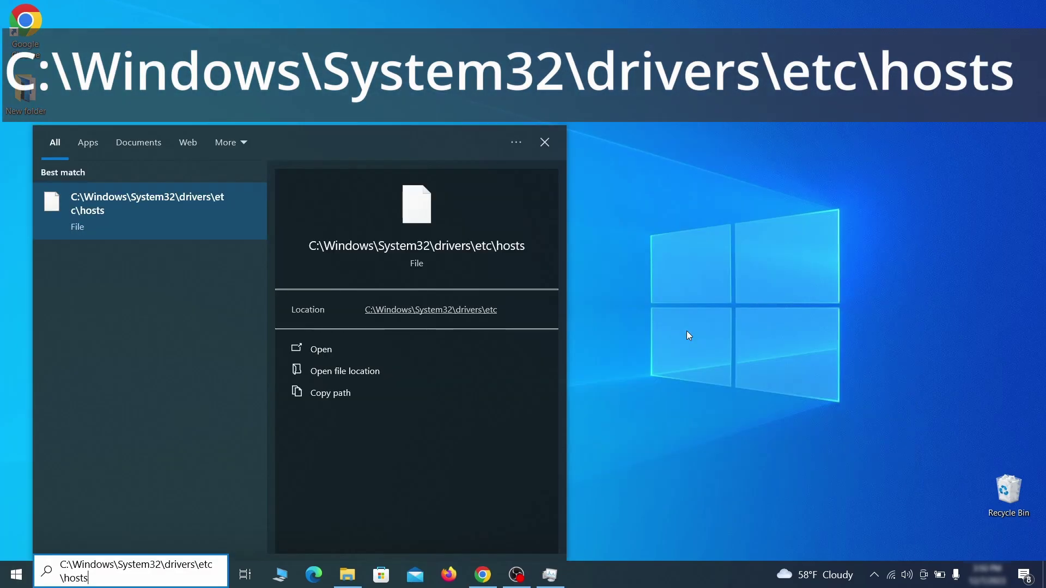
key(Return)
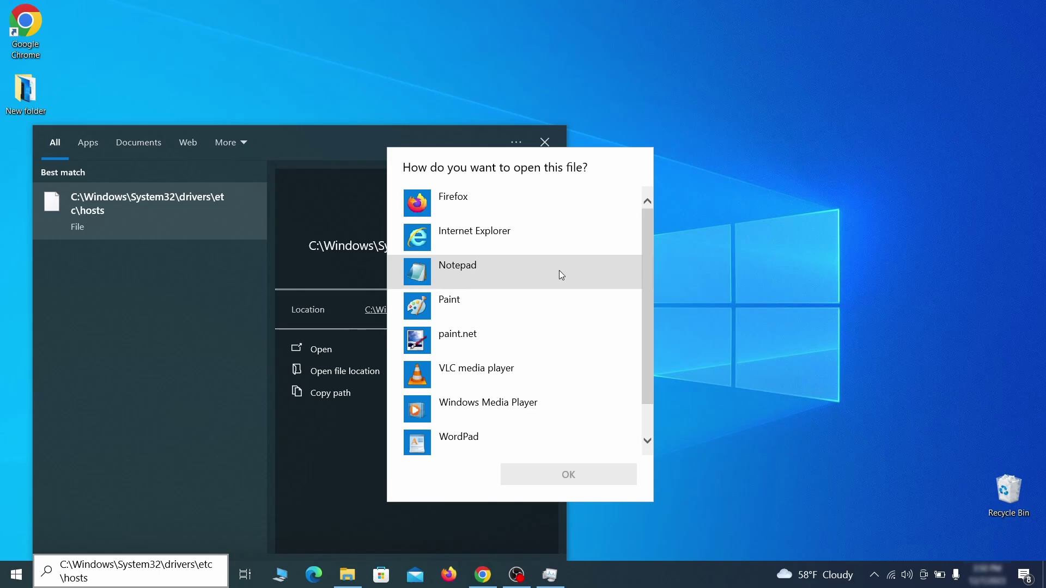
double_click(559, 270)
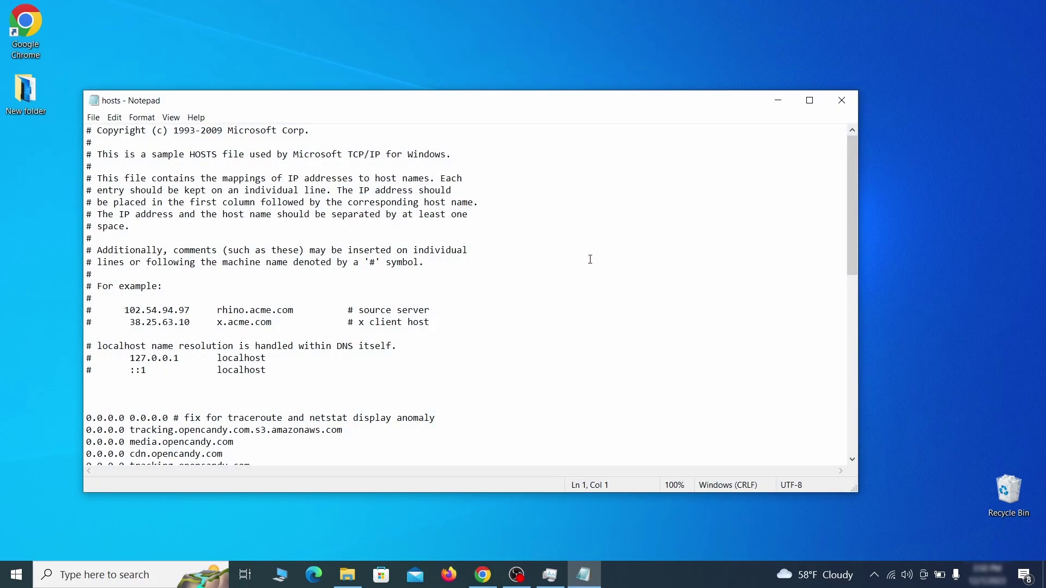
- Delete all the 0.0.0.0 entries from the hosts file and save it
scroll(600, 256, down, 3)
click(94, 313)
drag(88, 312, 265, 439)
scroll(282, 368, down, 1)
scroll(282, 368, down, 8)
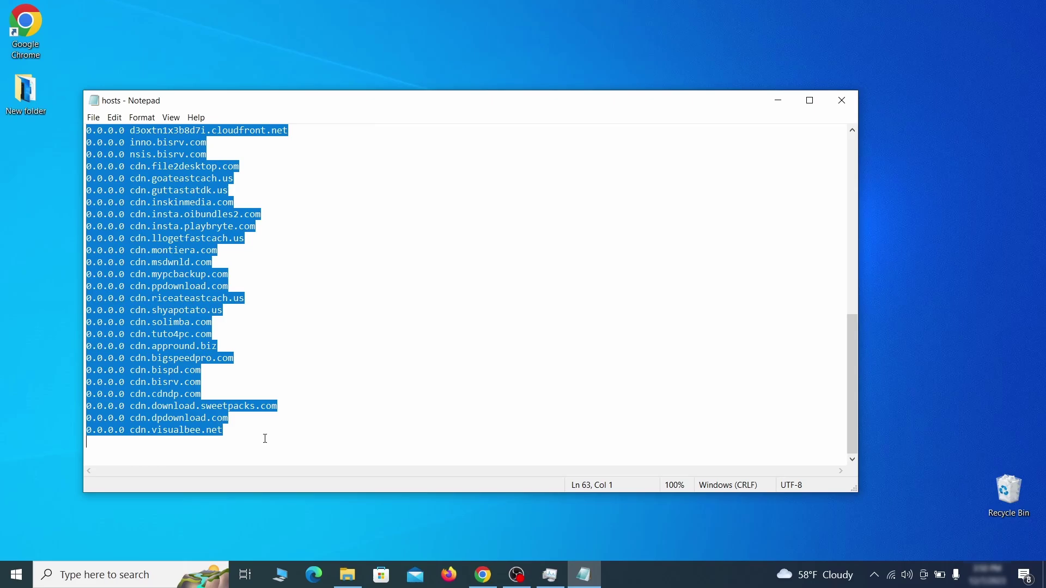
key(Delete)
click(93, 117)
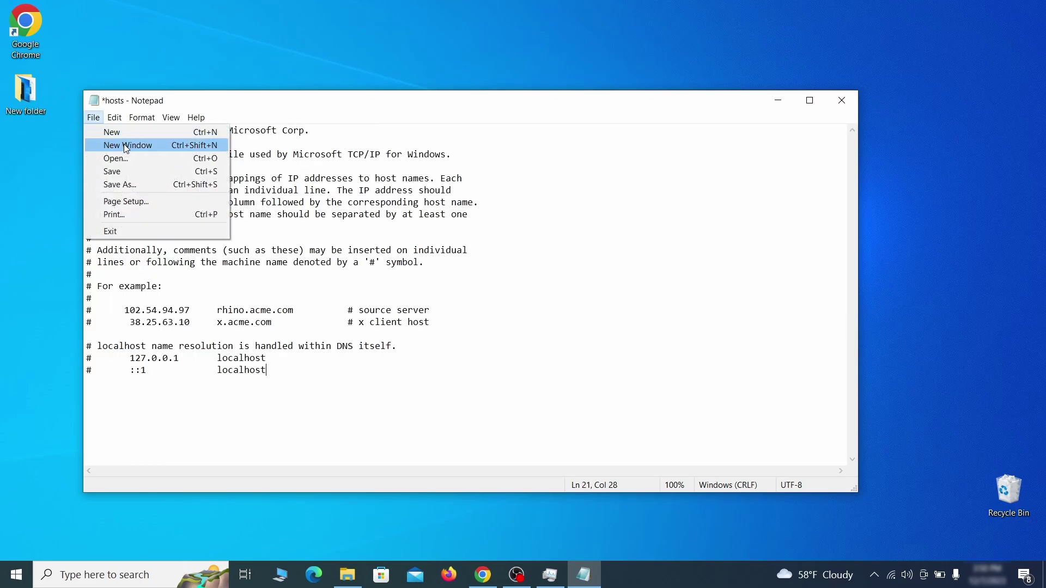
click(135, 170)
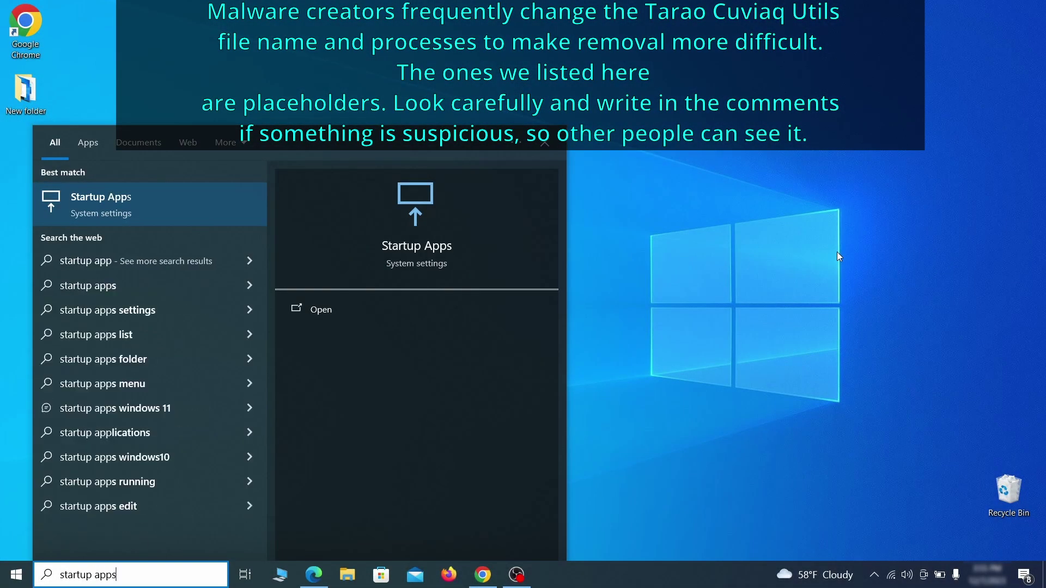
- Switch Example Malware App to Off on the Startup apps settings page
key(Return)
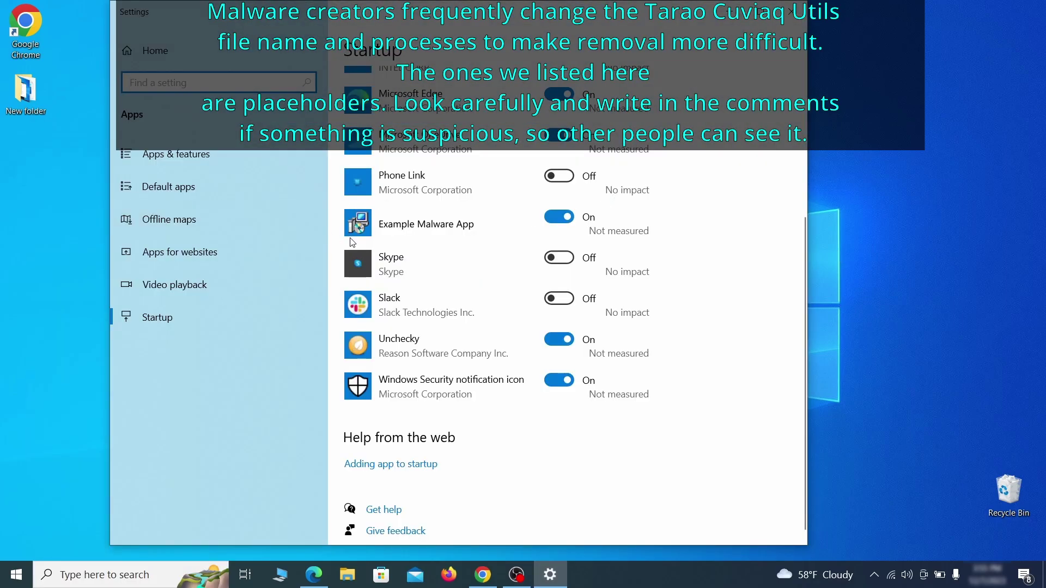
click(562, 225)
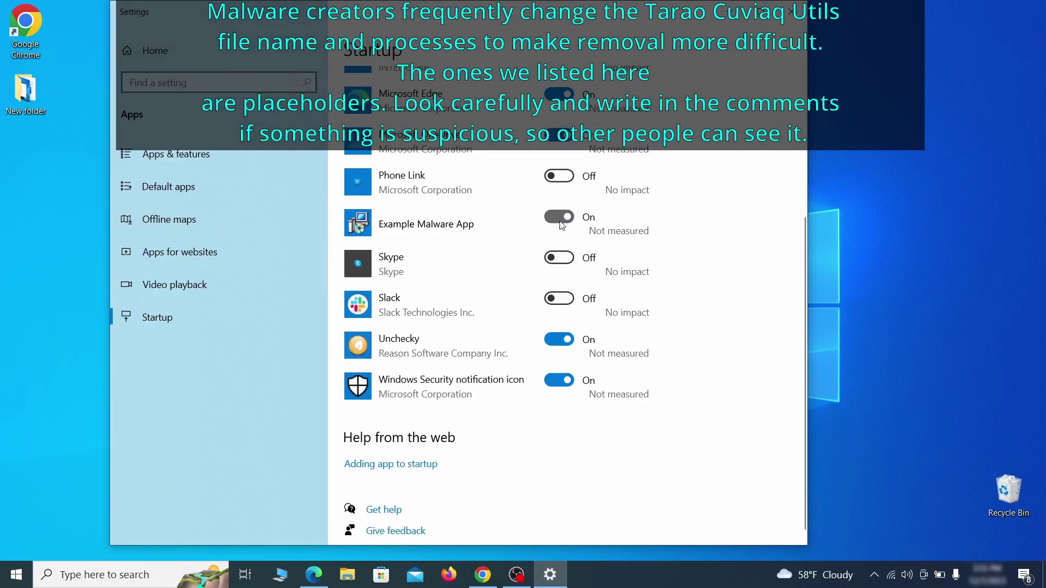
- Close Settings, open Task Scheduler via 'sk schedu', and list the Task Scheduler Library tasks
click(795, 12)
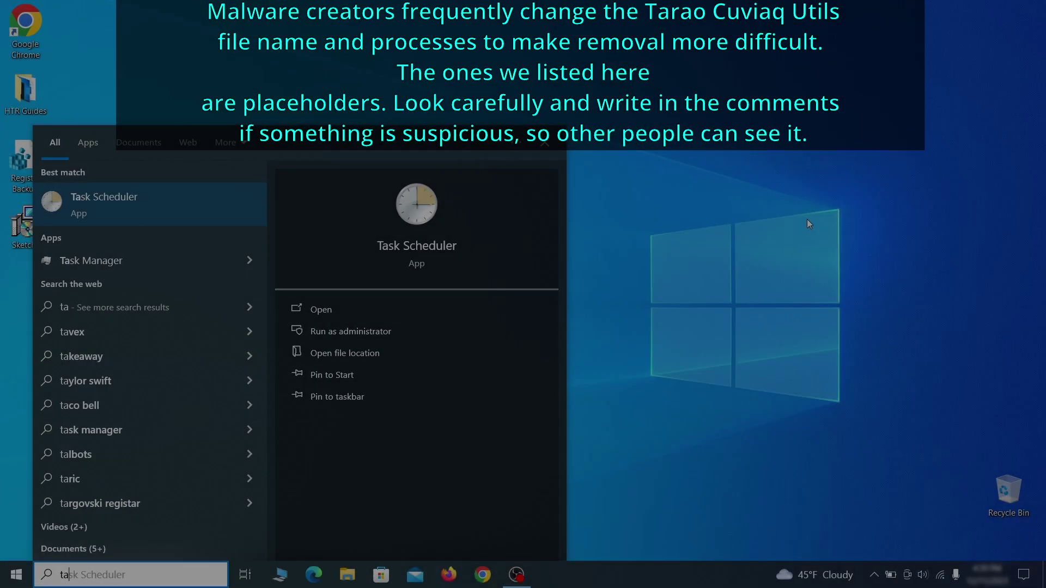
text(sk schedu)
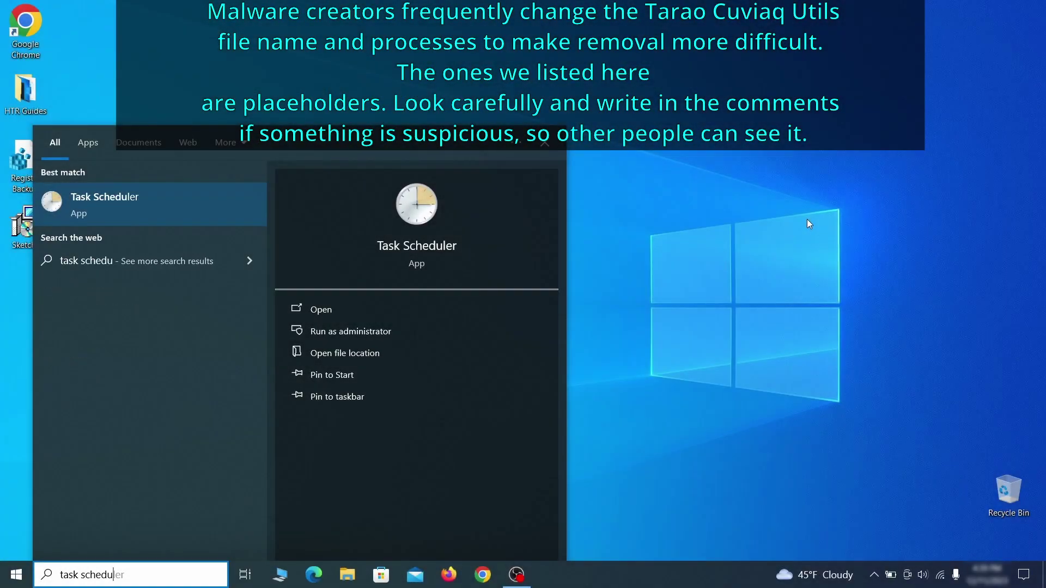
key(Return)
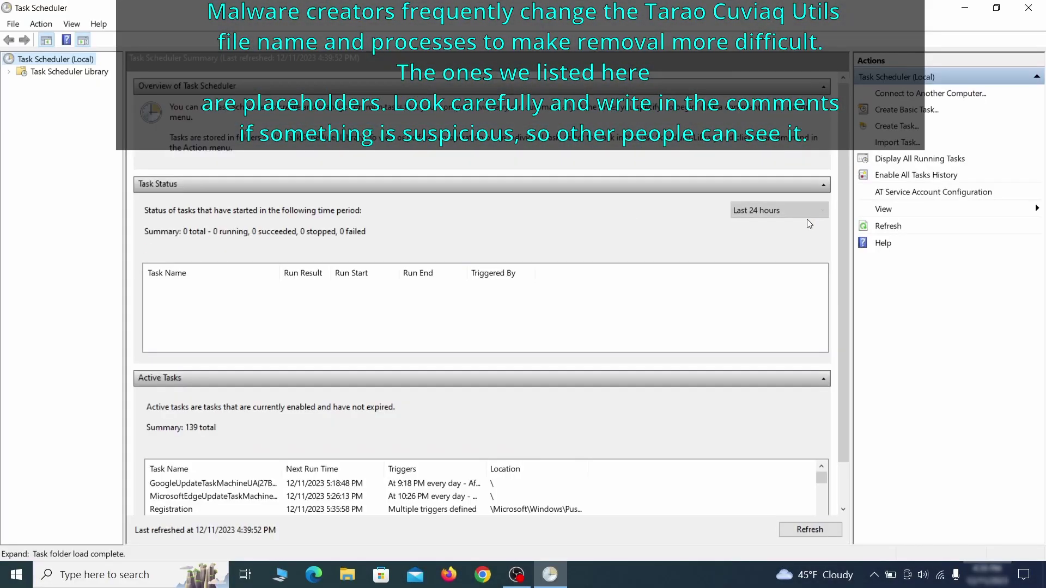
click(92, 72)
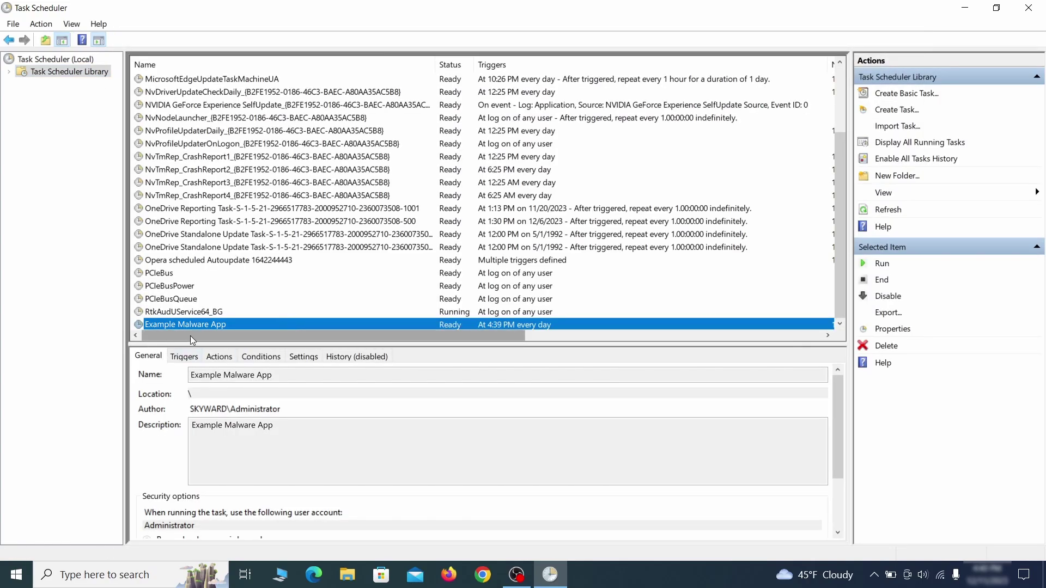
- Check the Example Malware App task's triggers and actions, then delete the task
right_click(303, 327)
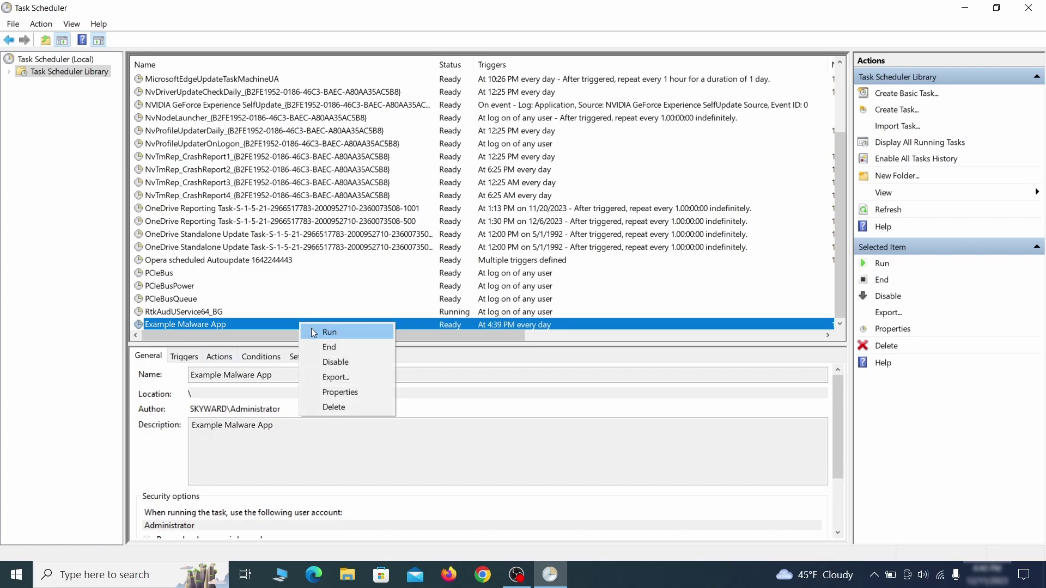
click(344, 395)
click(120, 91)
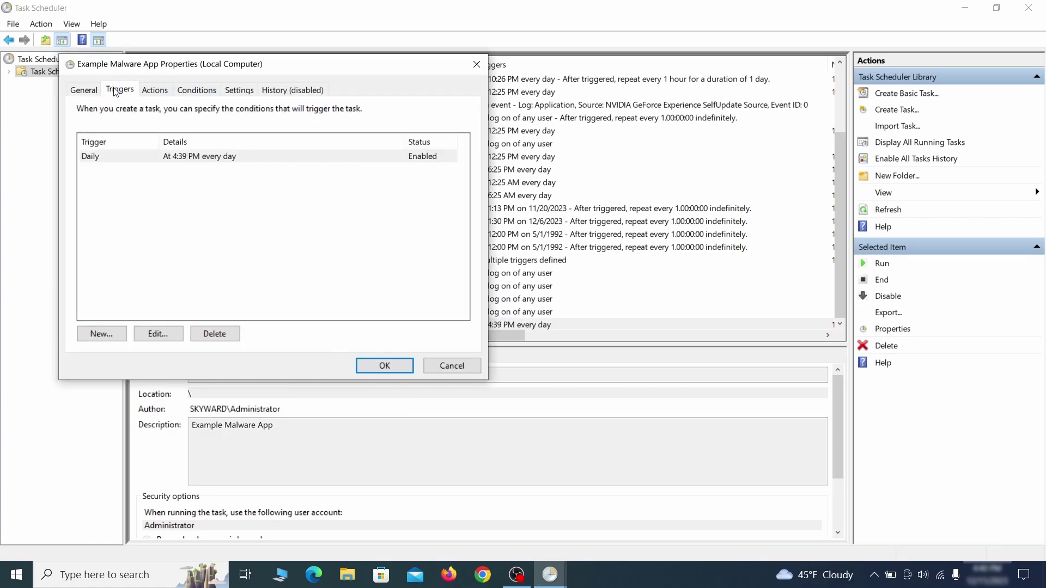
click(157, 90)
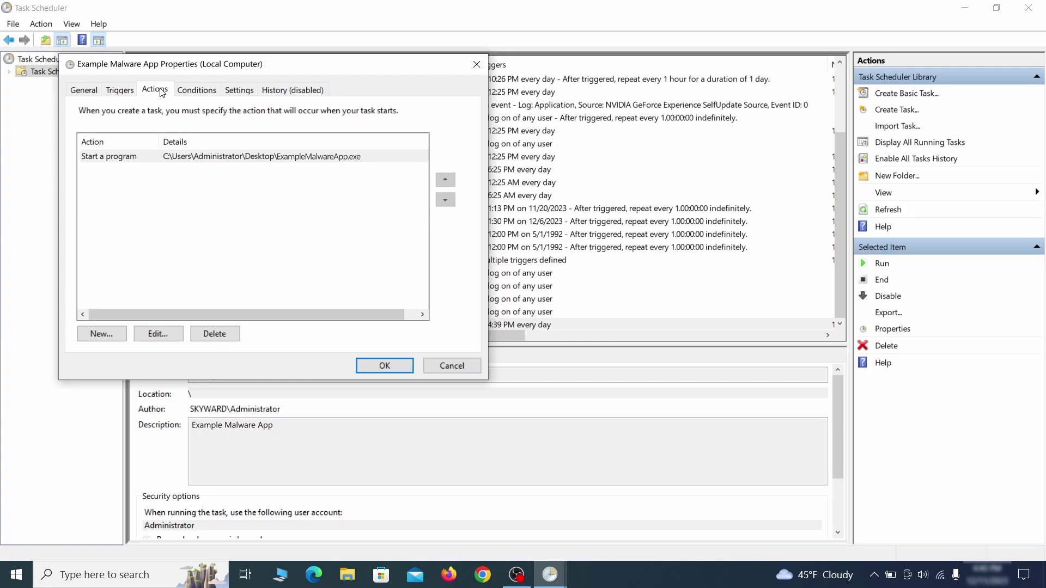
key(Escape)
right_click(336, 324)
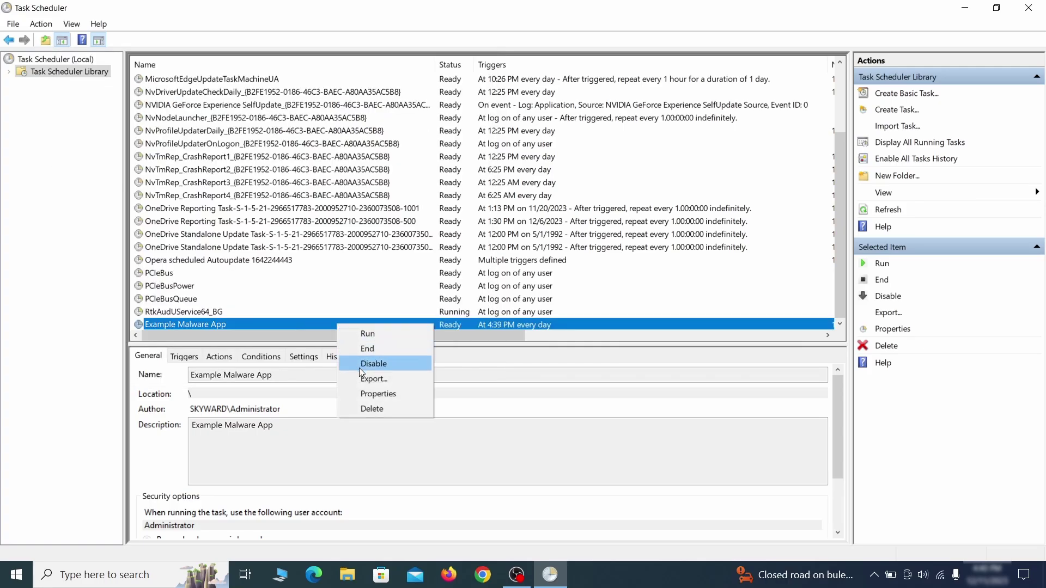
click(371, 408)
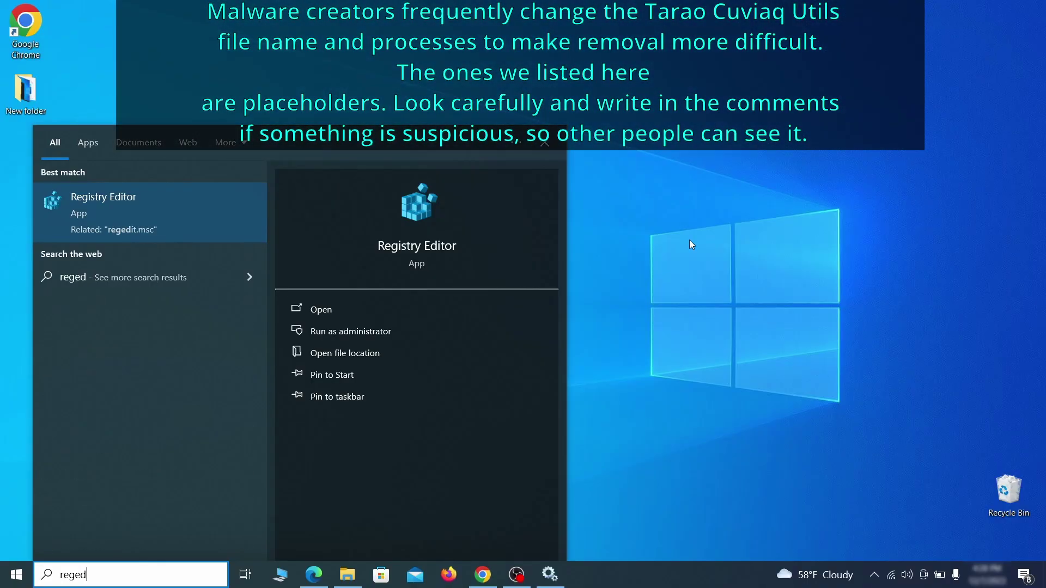
- Launch Registry Editor with administrator rights
text(it)
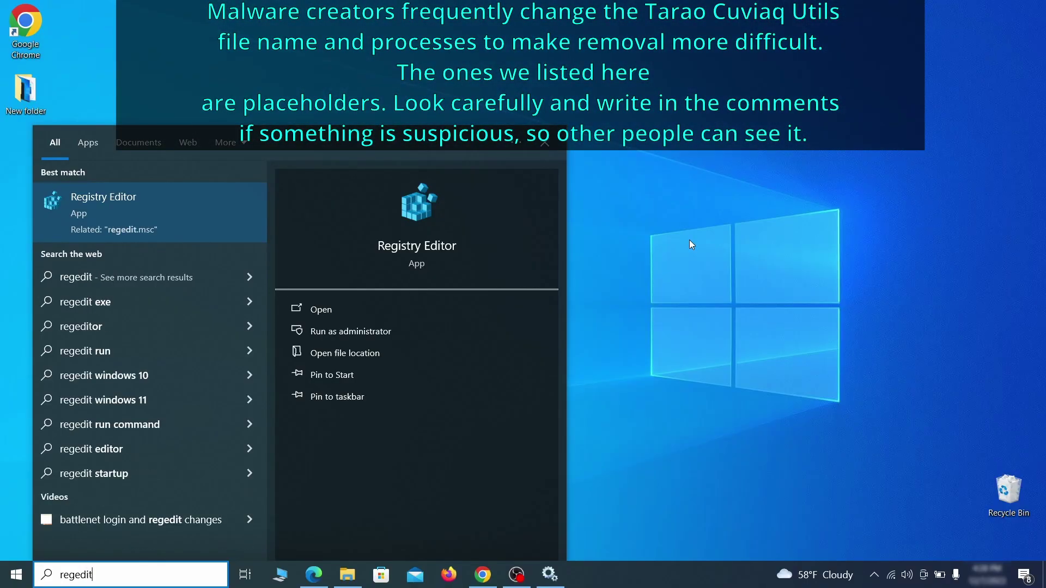
right_click(194, 204)
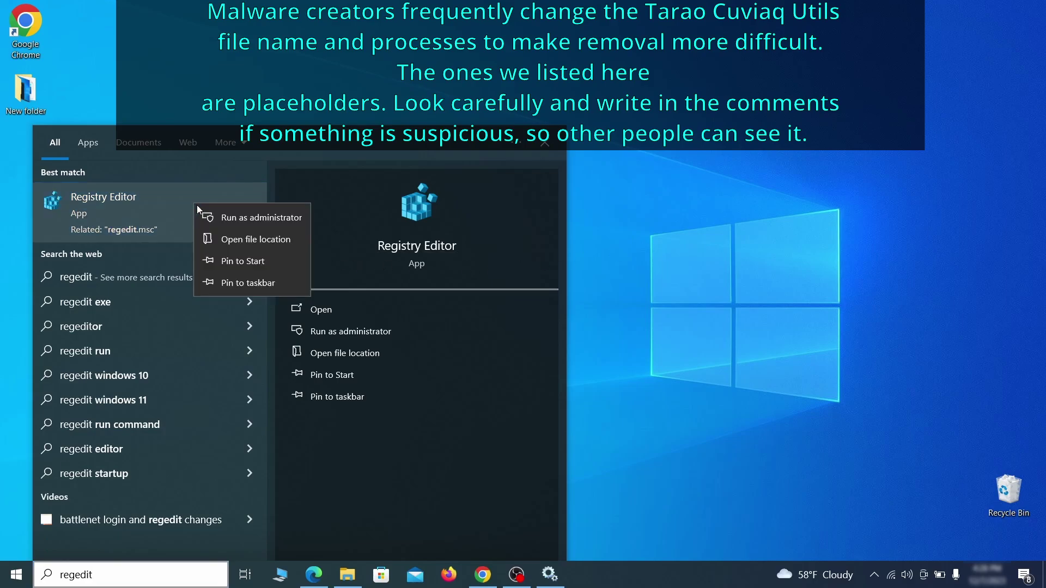
click(272, 217)
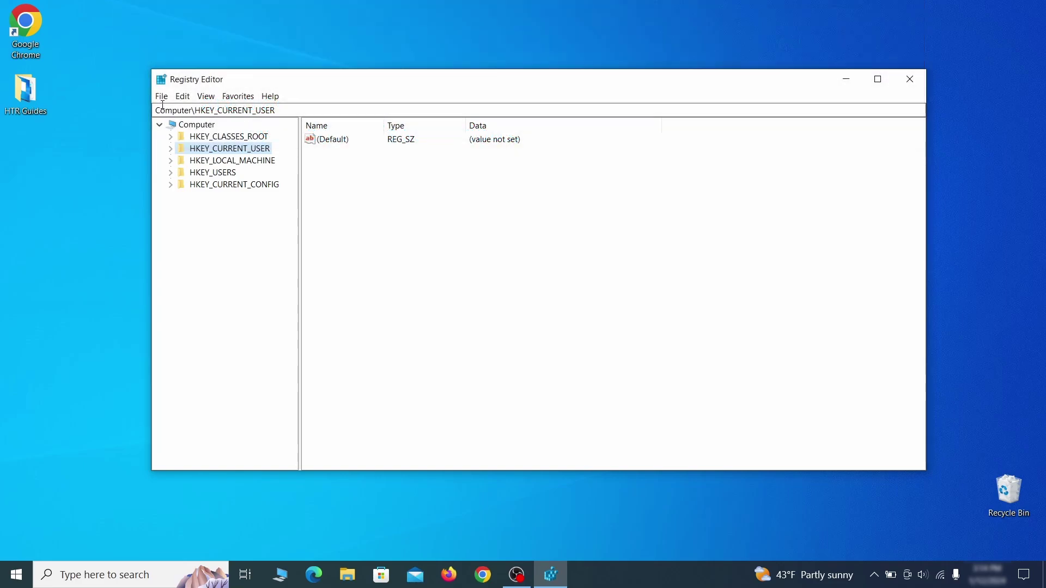
- Export HKEY_CURRENT_USER to the Desktop as 'Registry Backup 1'
click(161, 96)
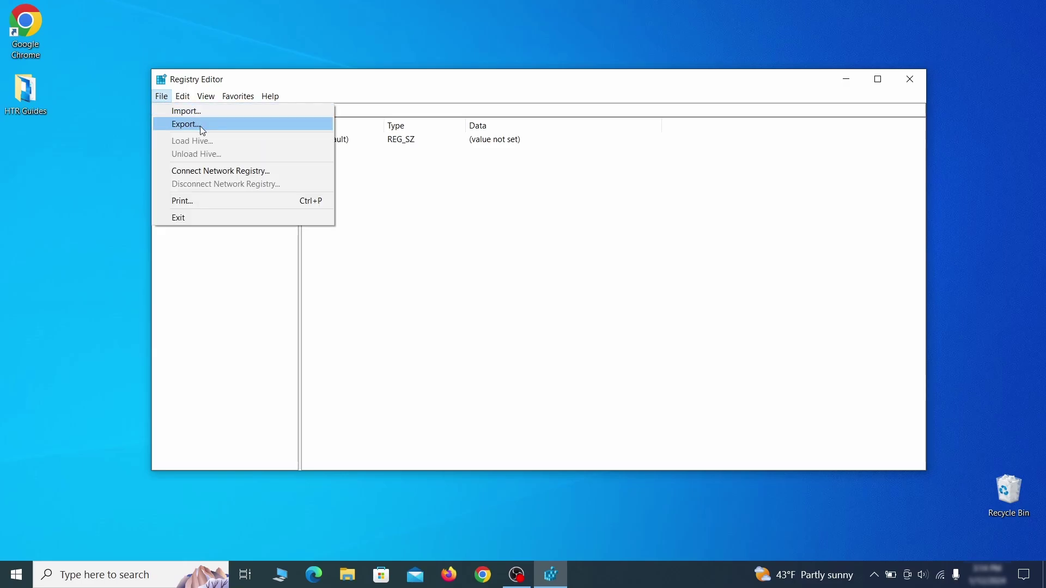
click(251, 124)
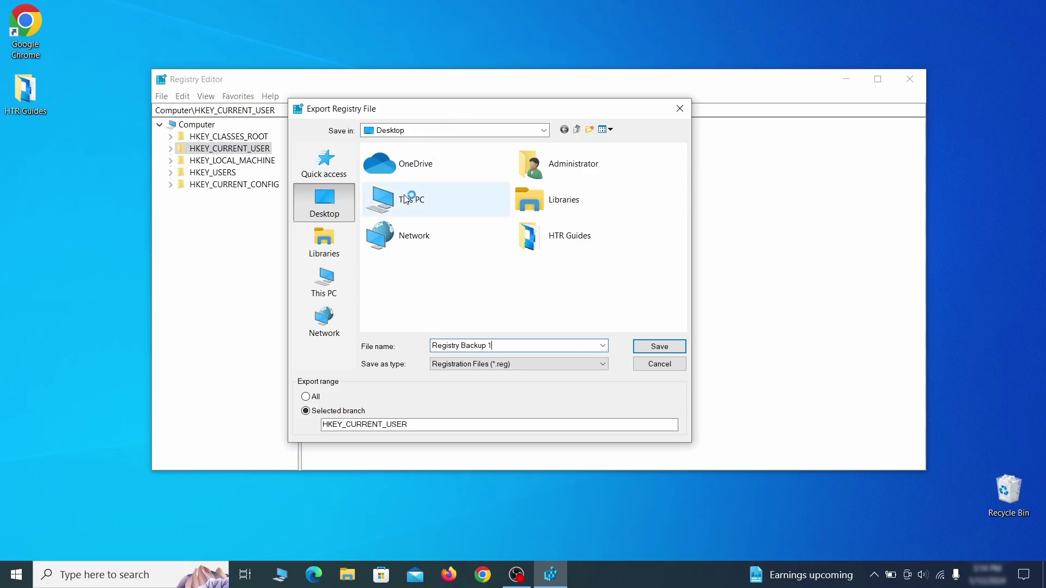
click(306, 397)
key(Return)
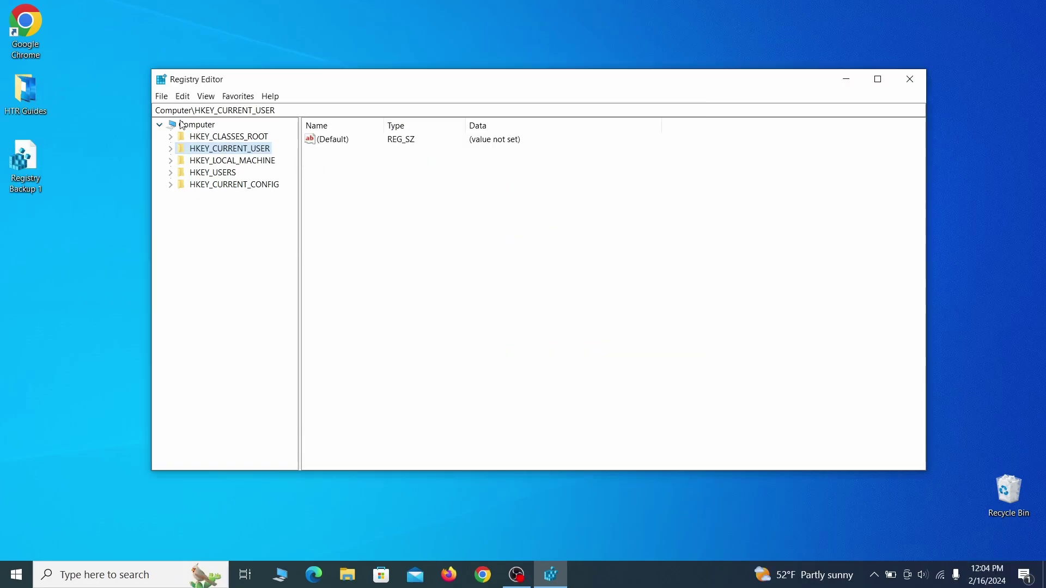
- Select the Registry Backup 1 file in the Import Registry File dialog
click(162, 96)
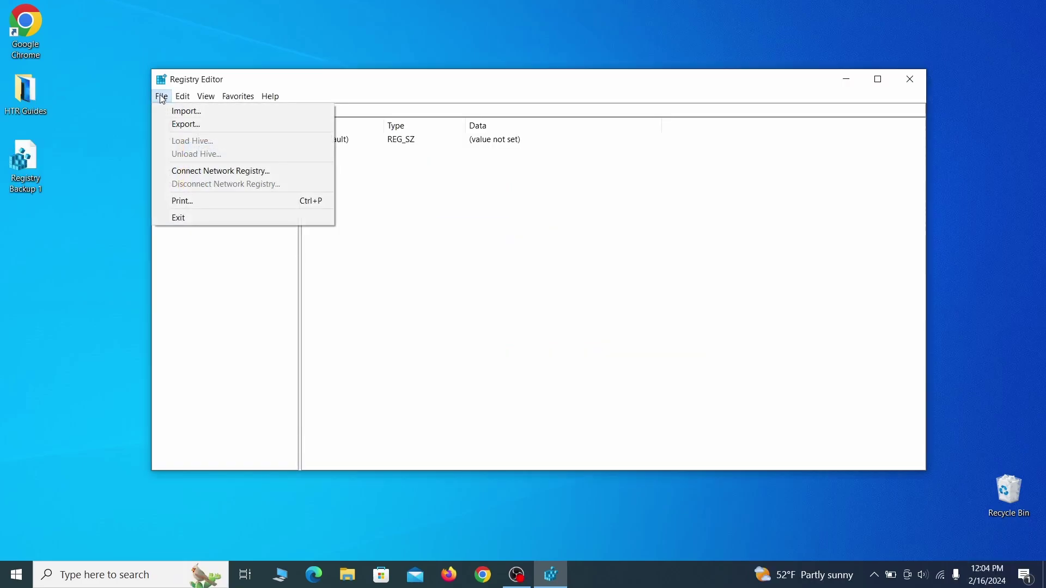
click(228, 116)
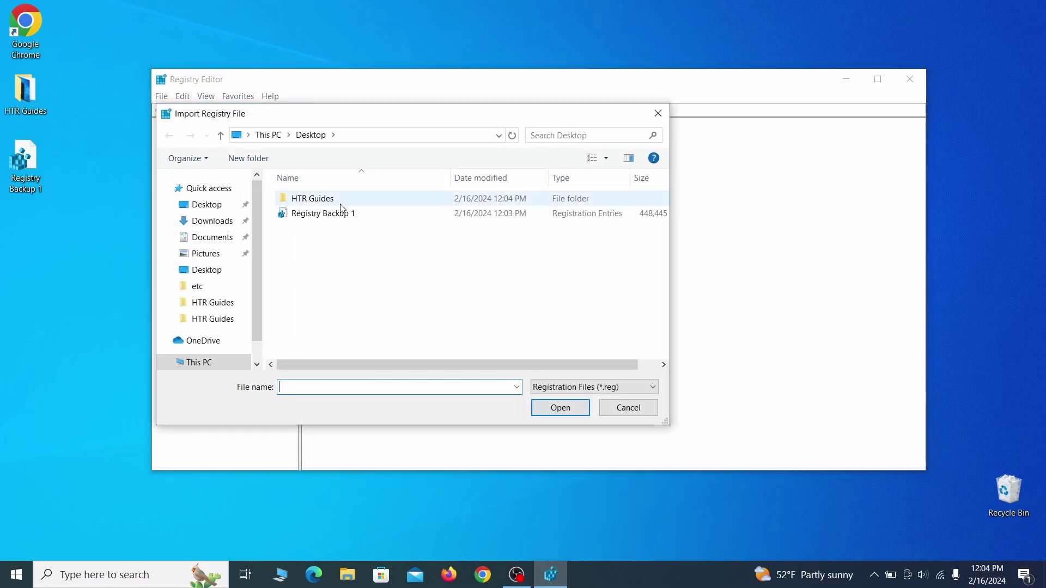
click(363, 219)
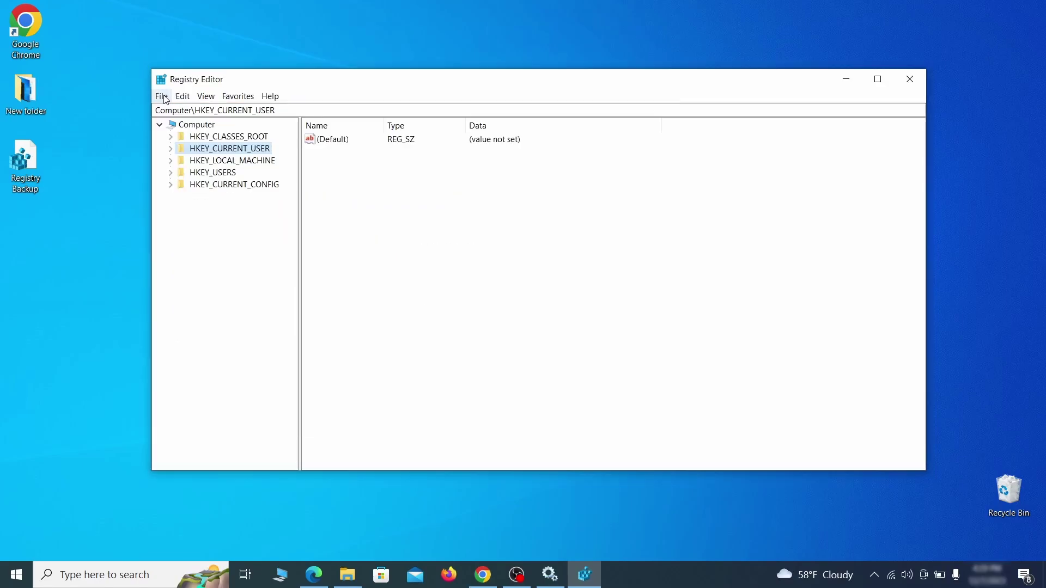
- Find 'Example Malware App' in the registry and select the Reopen key under InstallBuilders
click(162, 97)
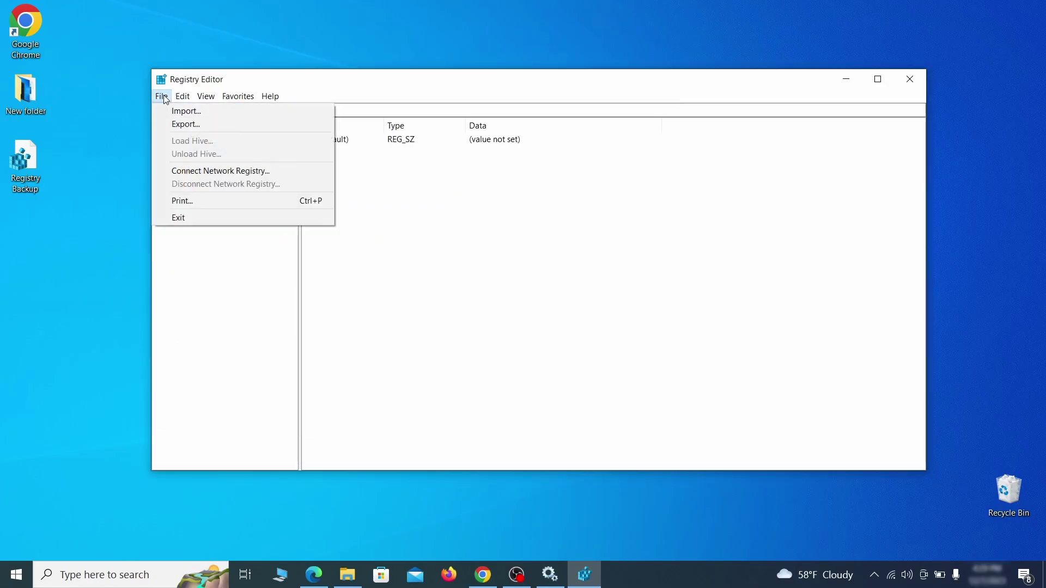
mouse_move(187, 98)
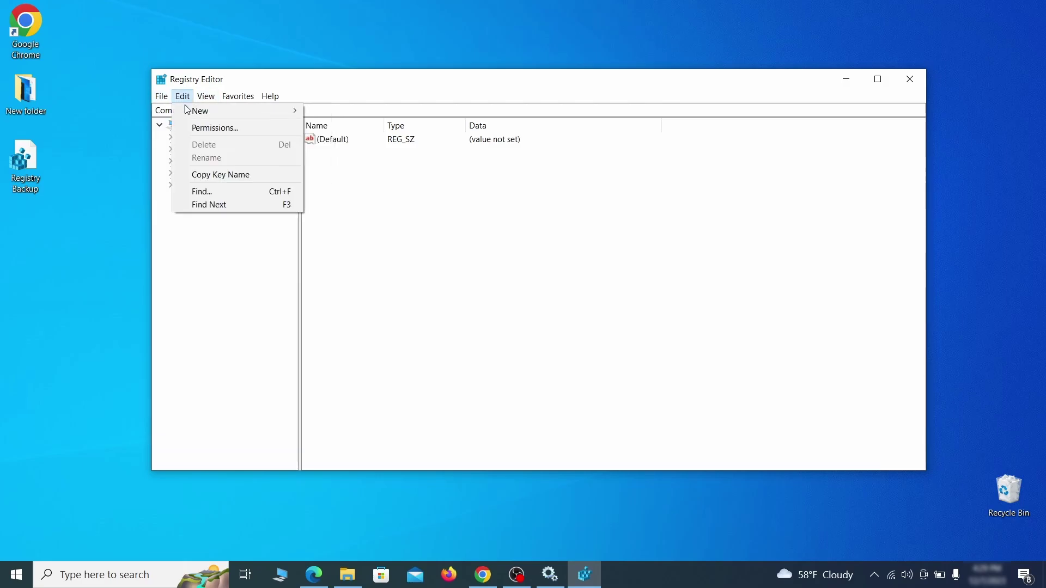
click(226, 193)
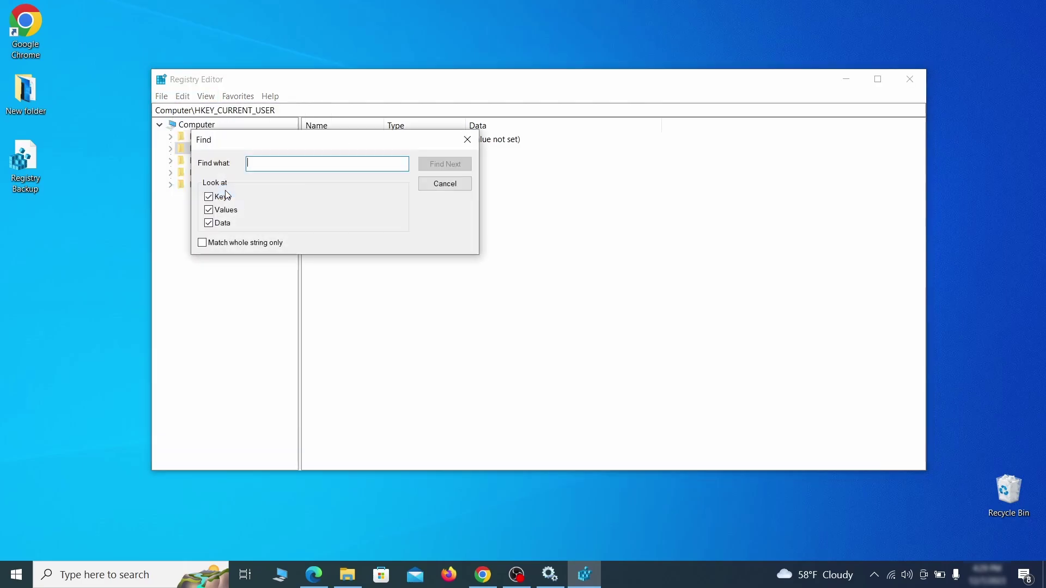
text(Example Malware App)
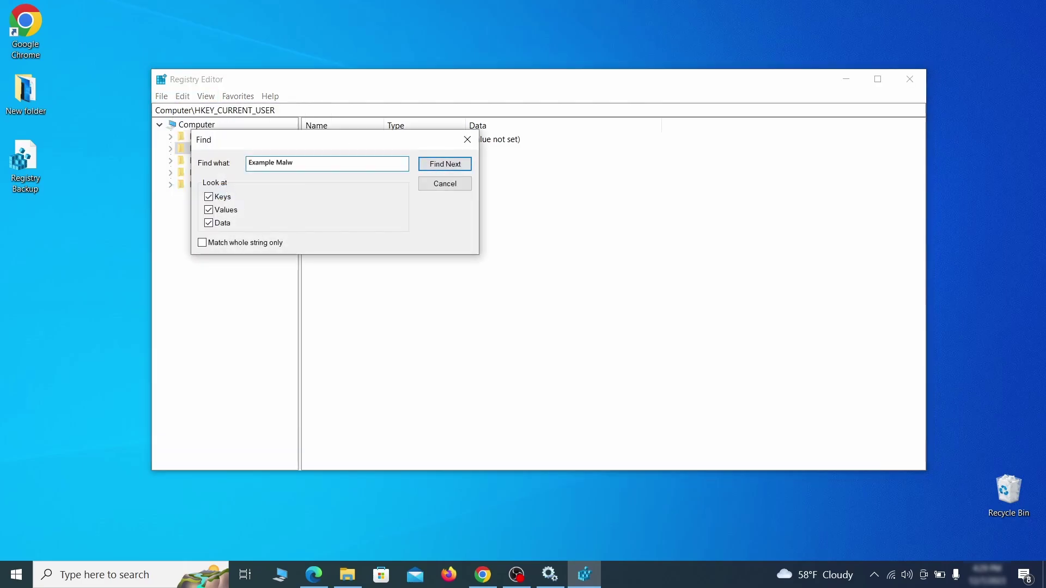
click(454, 164)
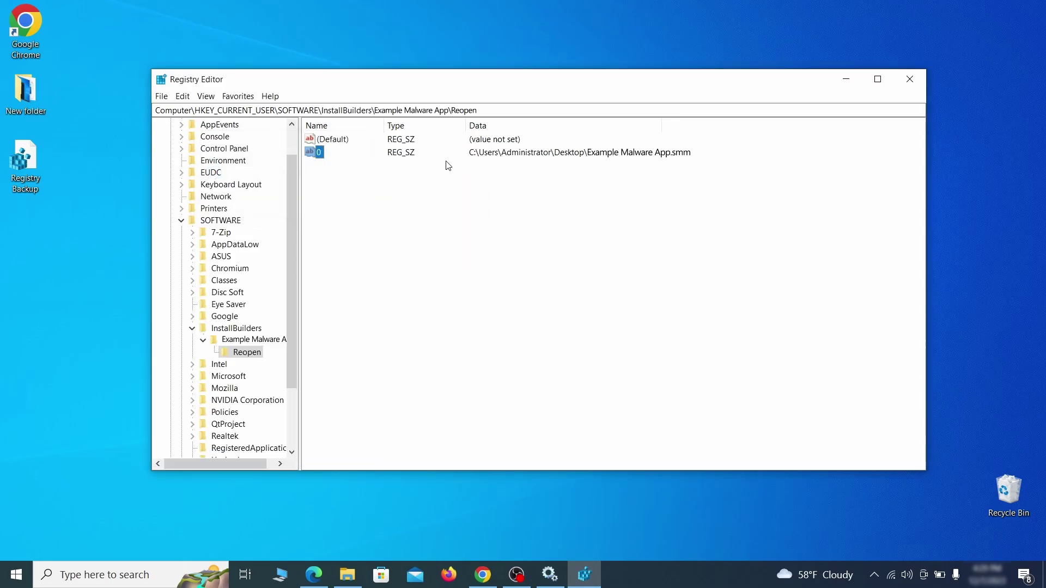
click(247, 352)
right_click(254, 358)
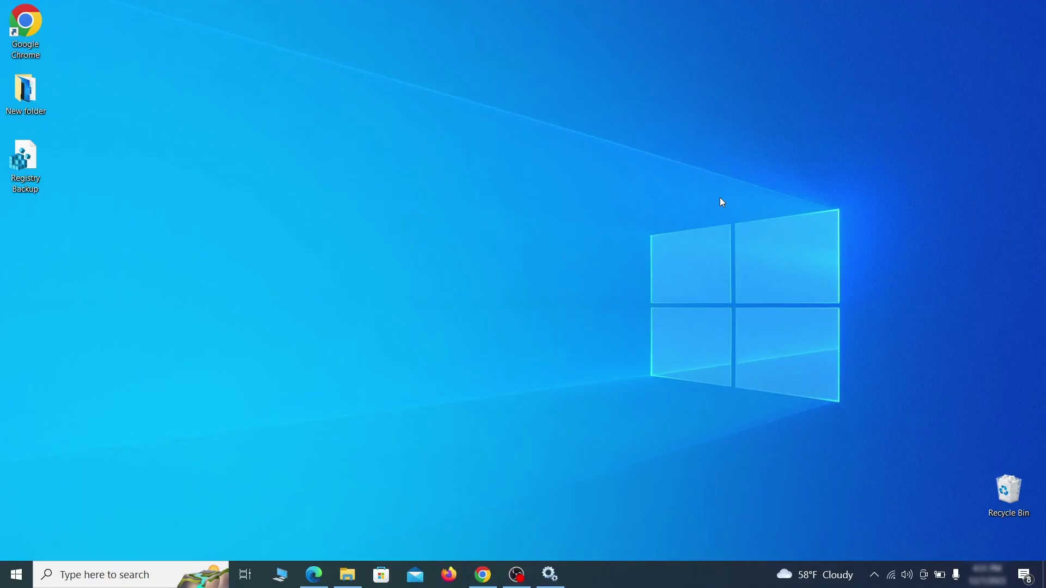
- Run MRT from the Run box and start a full scan of the system
key(super+r)
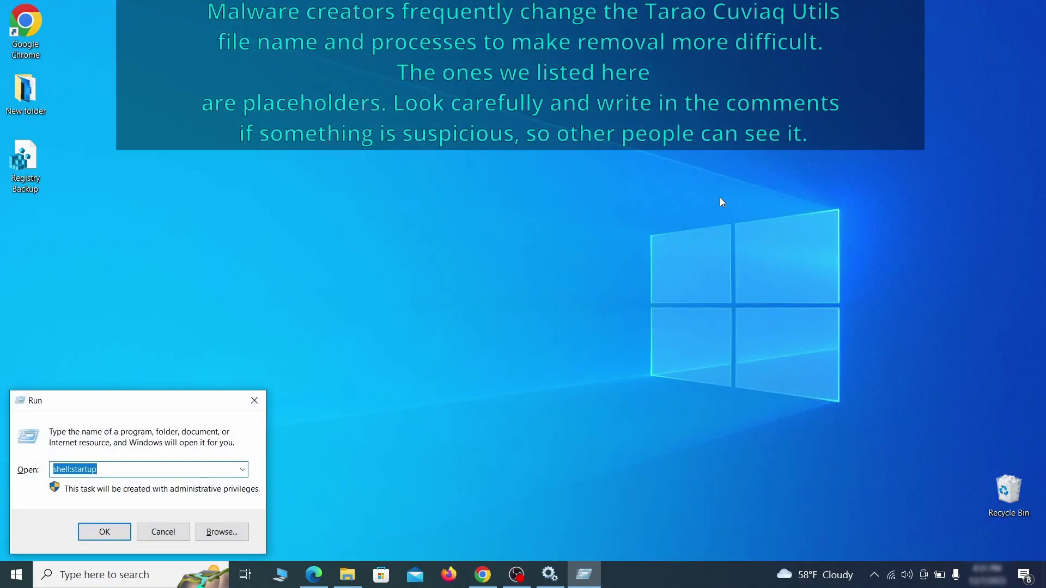
key(BackSpace)
text(M)
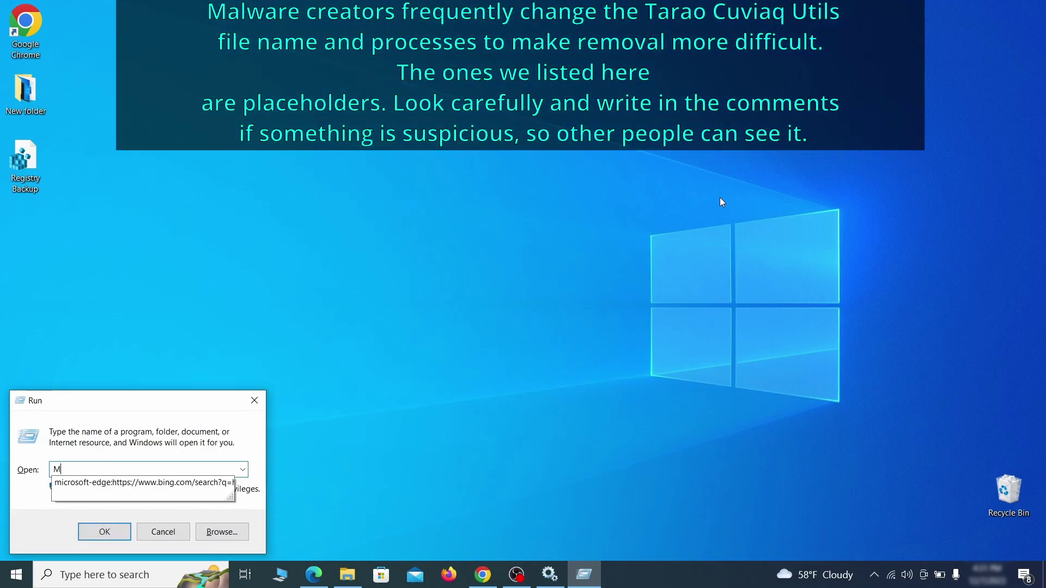
text(RT)
key(Return)
click(652, 384)
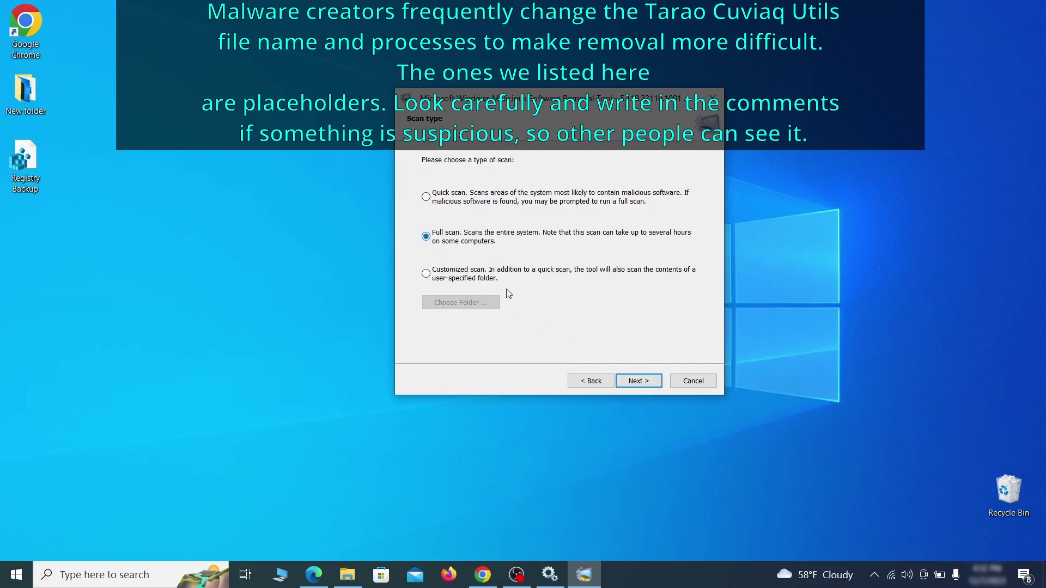
click(652, 386)
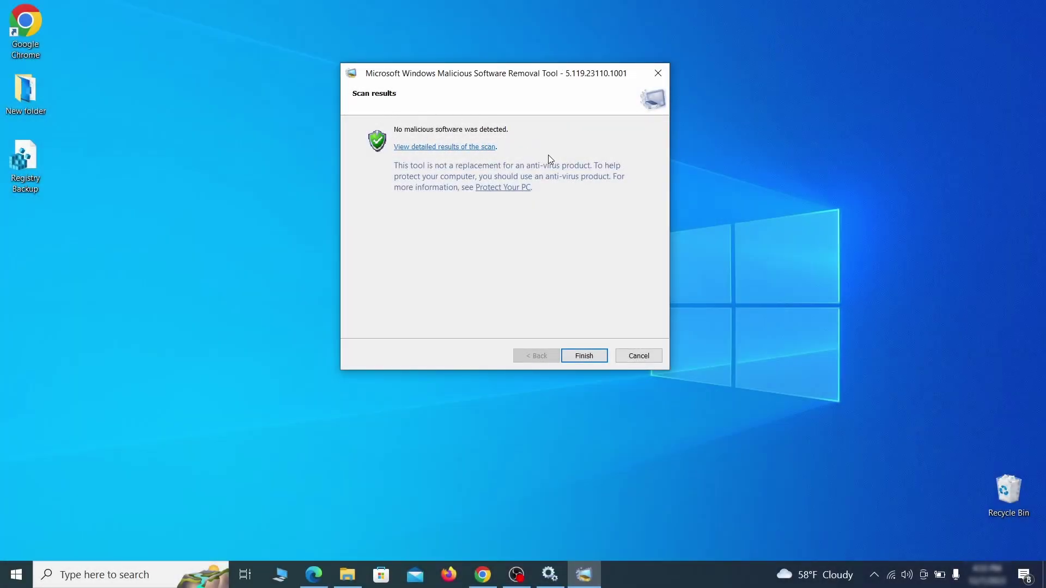
- Close the Malicious Software Removal Tool's scan results
click(585, 357)
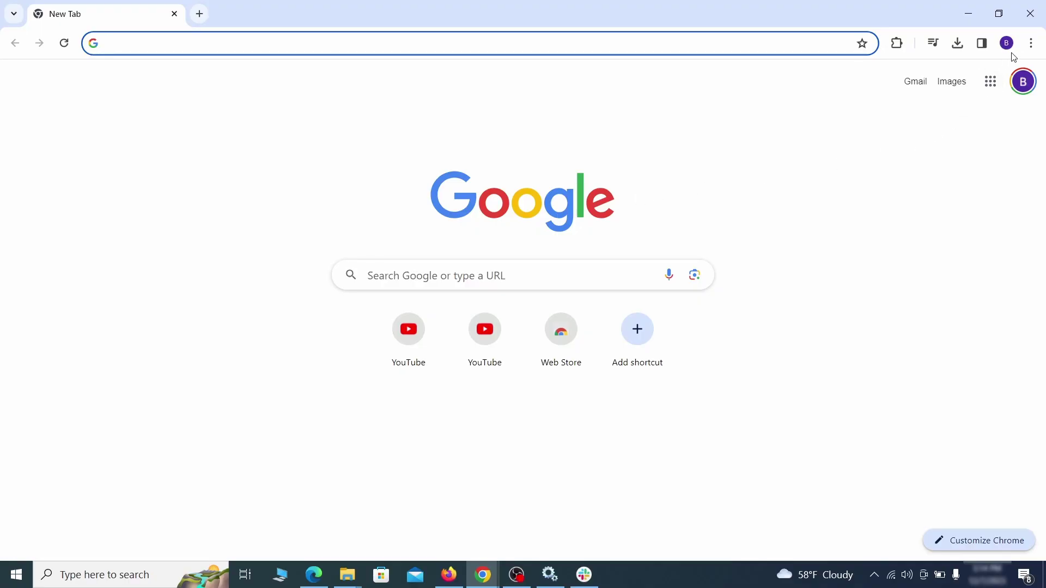
- Turn off the Add to Zola Button extension on Chrome's extensions page and remove it
click(1032, 43)
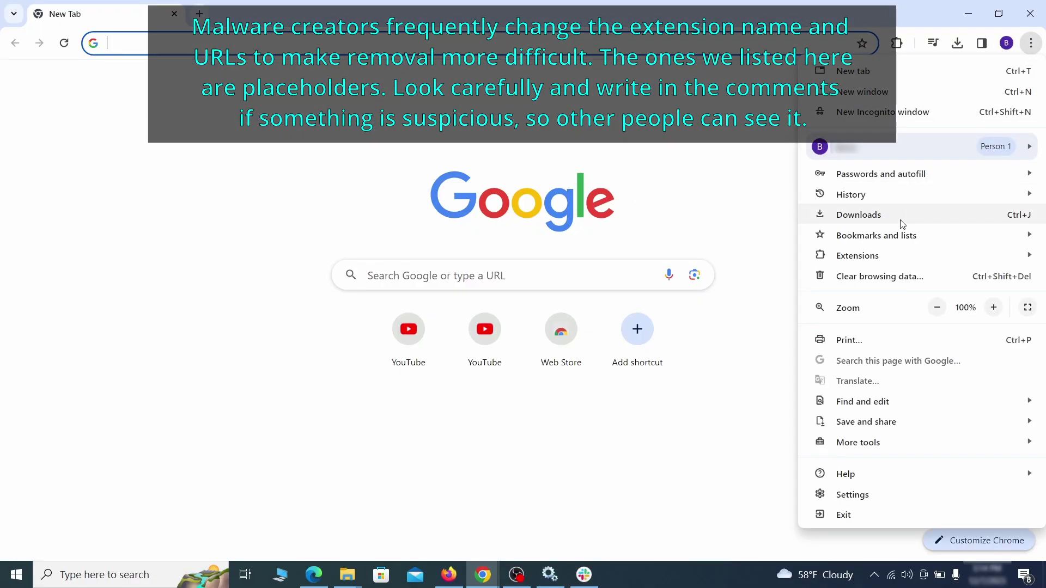
mouse_move(831, 256)
click(766, 259)
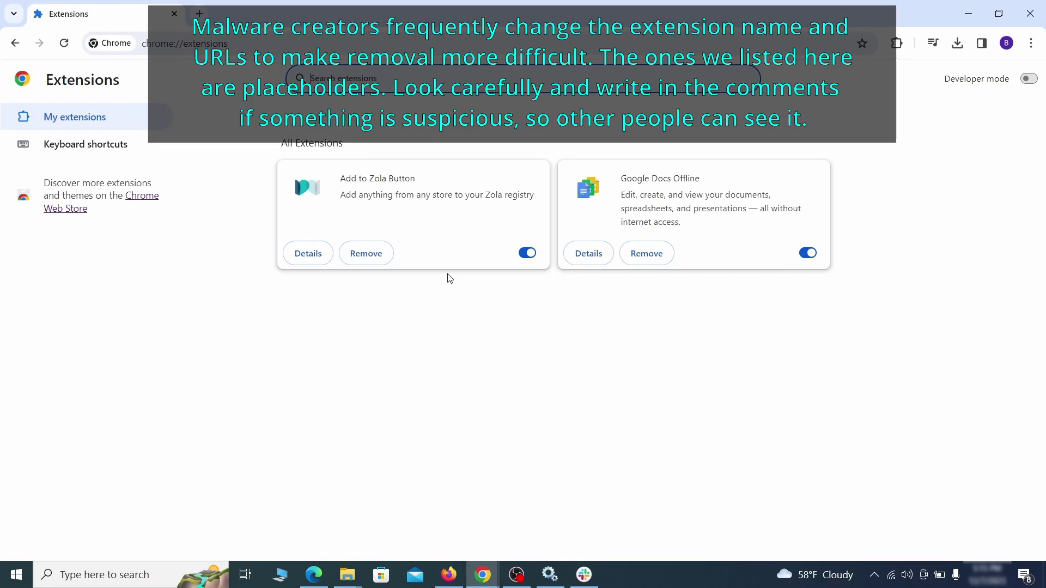
click(525, 254)
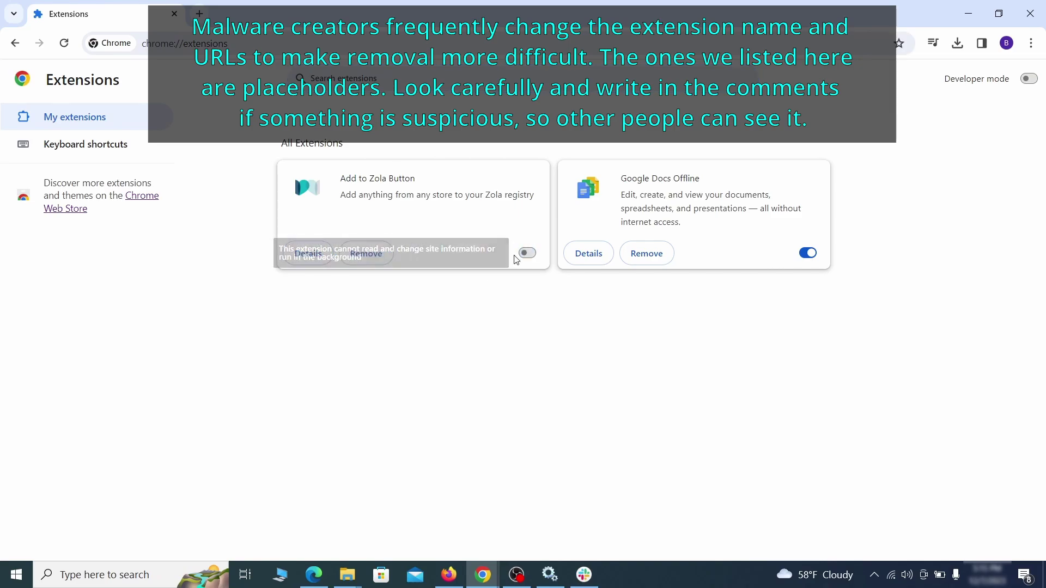
click(379, 261)
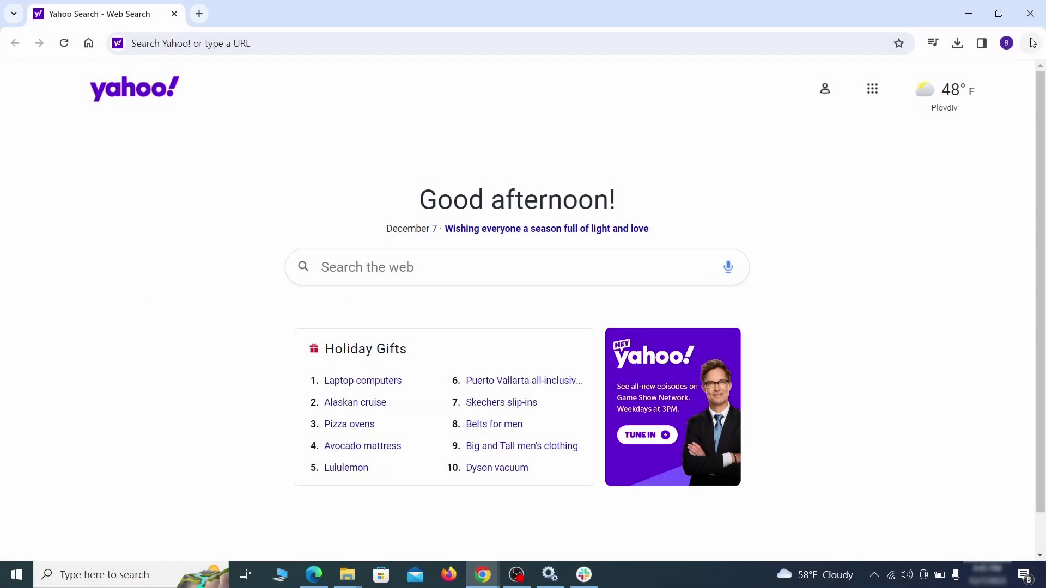
- Open Chrome's Clear browsing data options under Privacy and security
click(1032, 43)
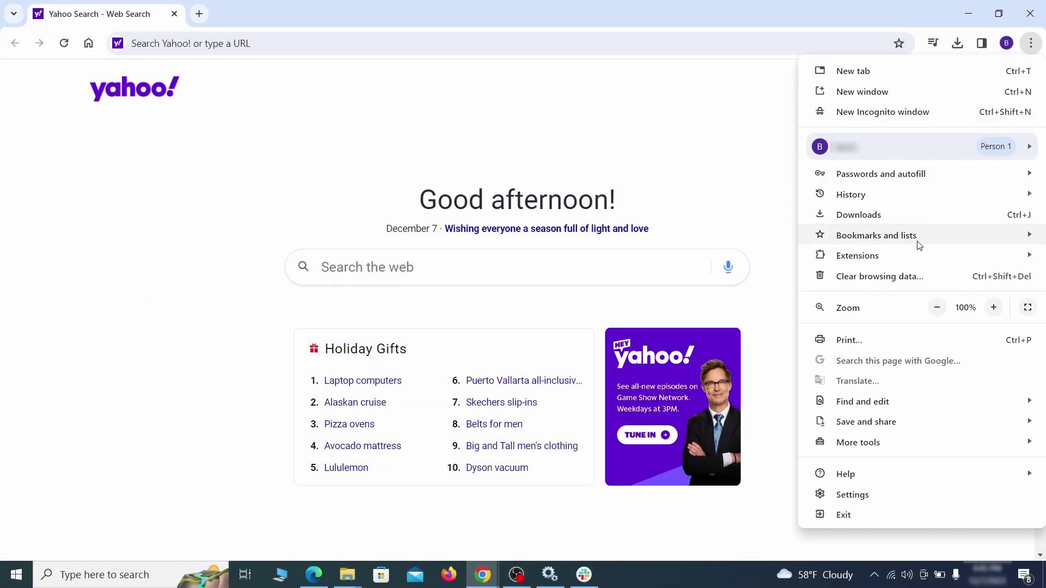
click(860, 494)
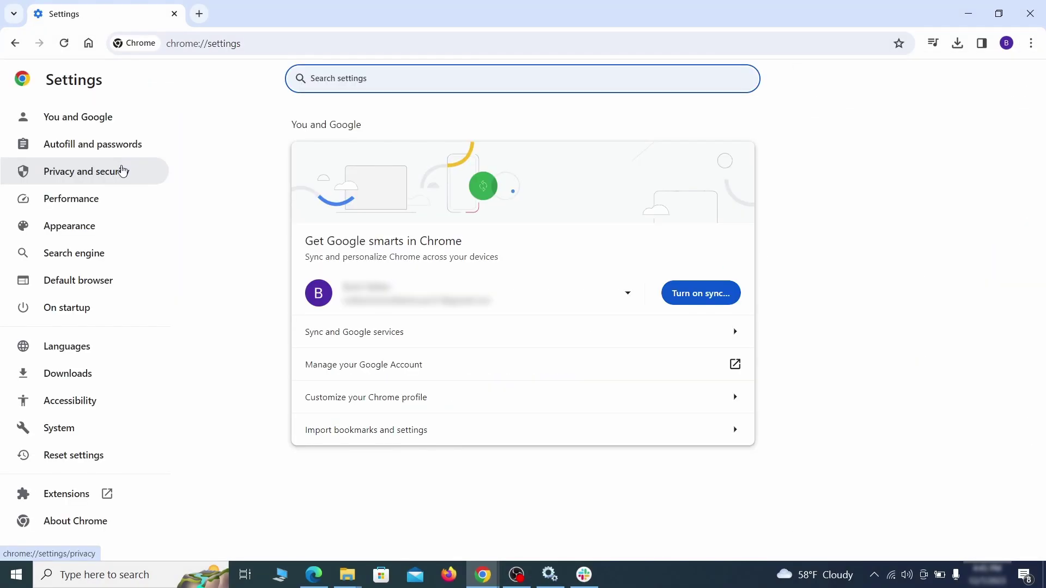
click(122, 171)
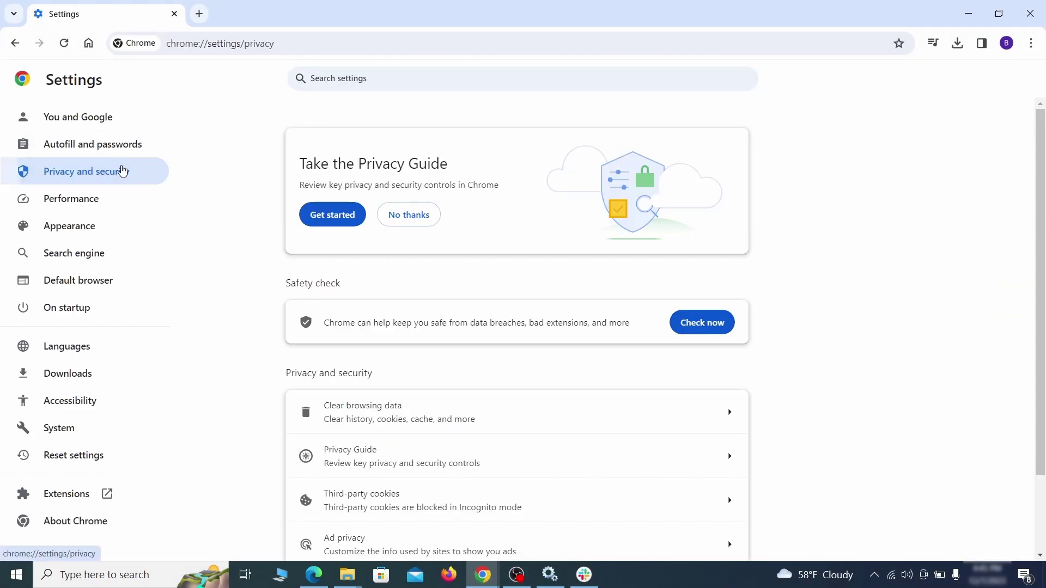
scroll(831, 357, down, 1)
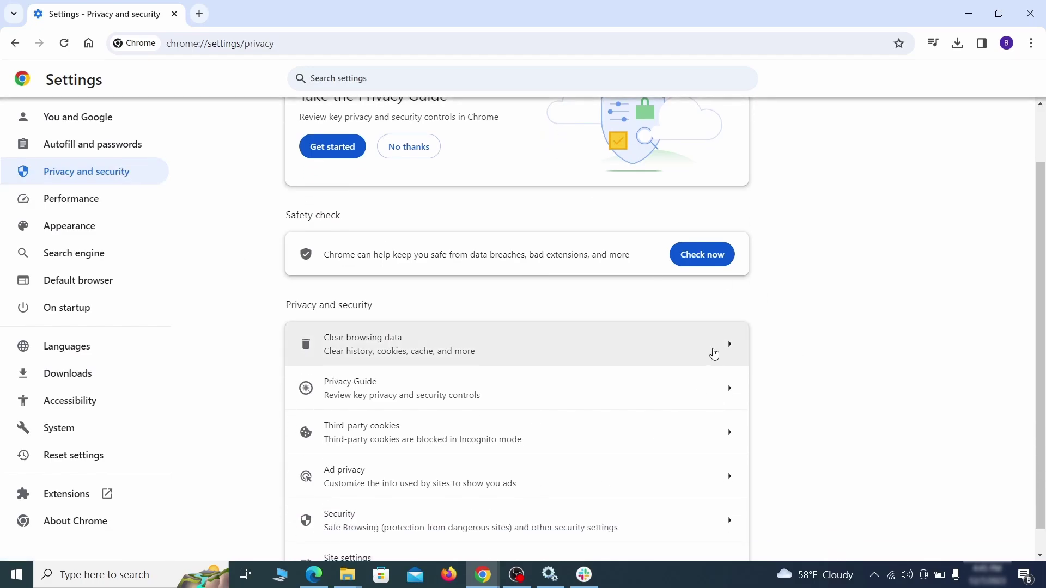
click(682, 352)
- On the Advanced tab, add autofill form data, site settings and hosted app data, then clear
click(479, 196)
click(583, 197)
scroll(527, 309, down, 3)
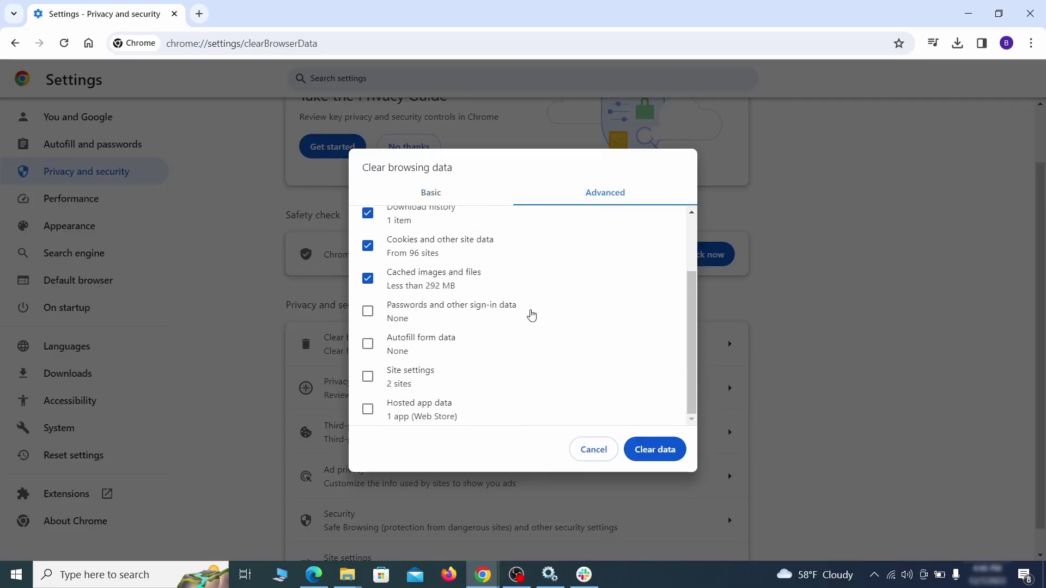
click(368, 345)
click(367, 377)
click(367, 409)
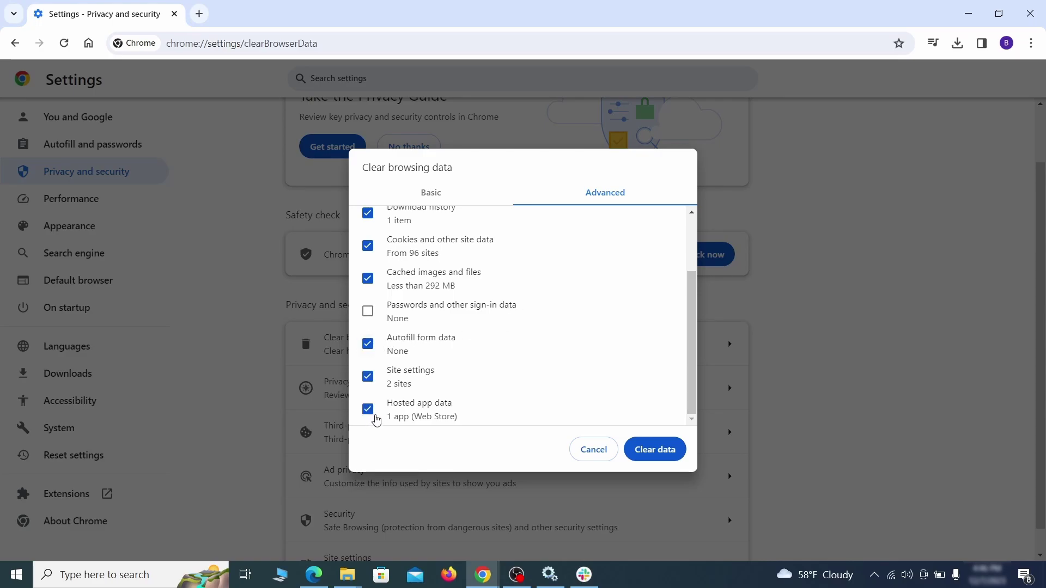
click(655, 450)
- In Site settings, review which sites may use location and the camera
scroll(787, 358, down, 1)
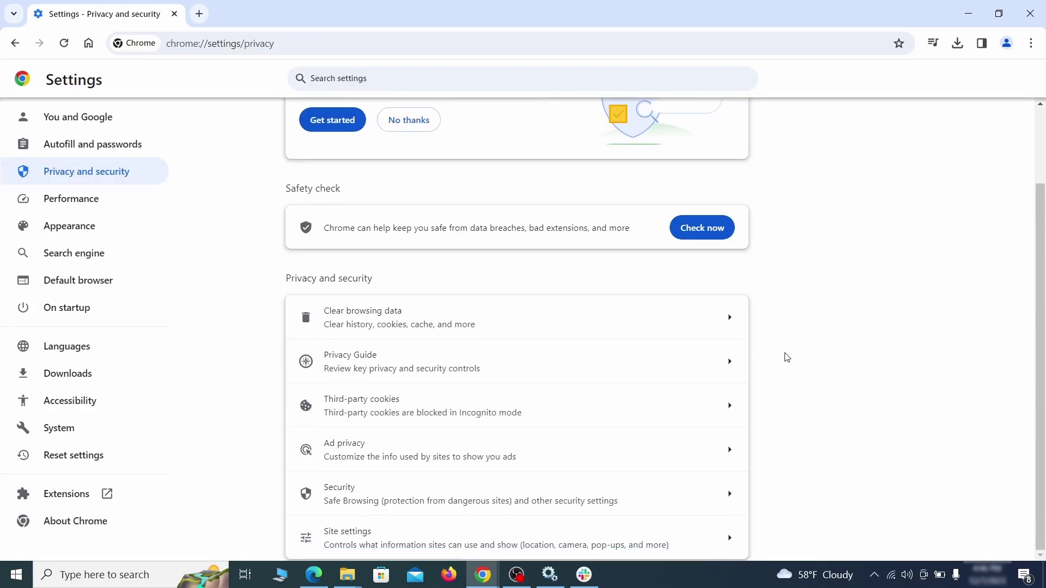
click(509, 533)
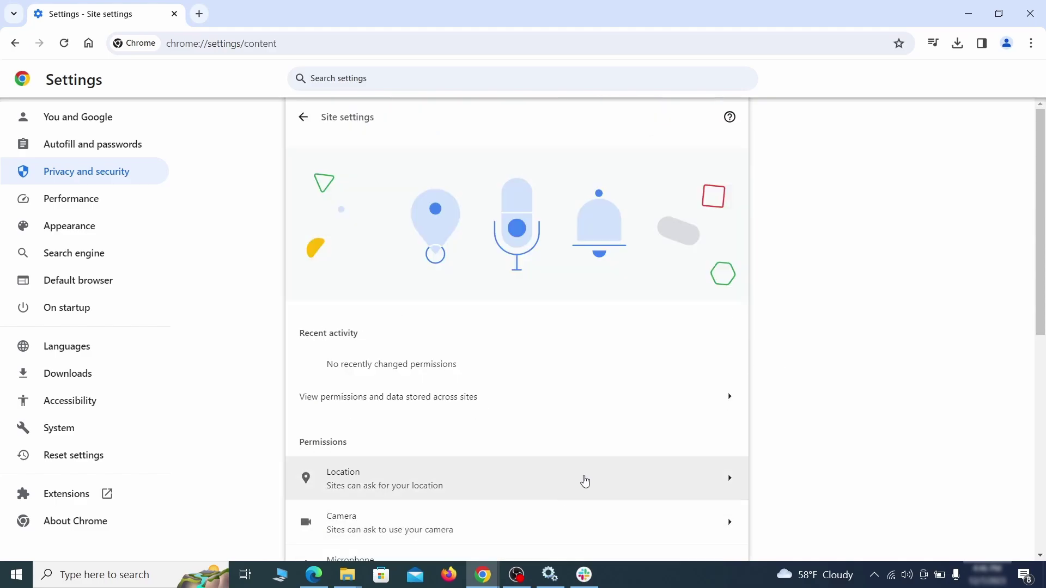
scroll(751, 332, down, 3)
scroll(727, 252, down, 1)
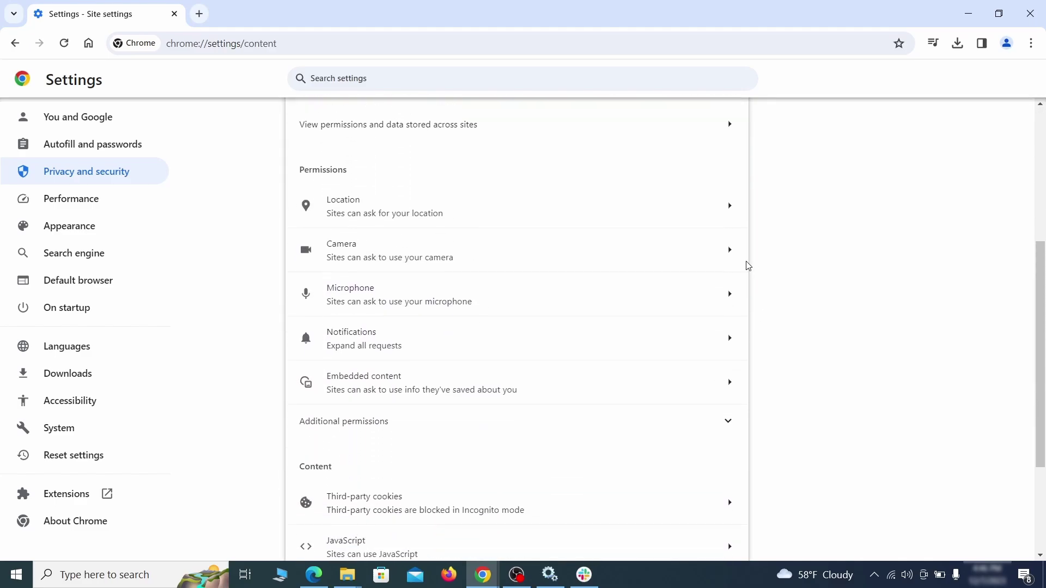
click(529, 214)
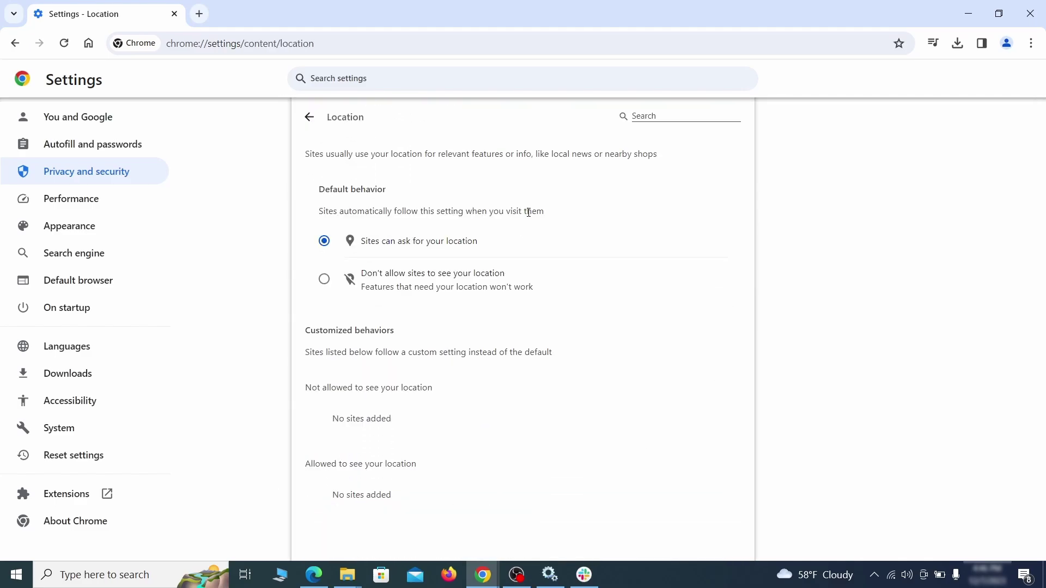
click(15, 43)
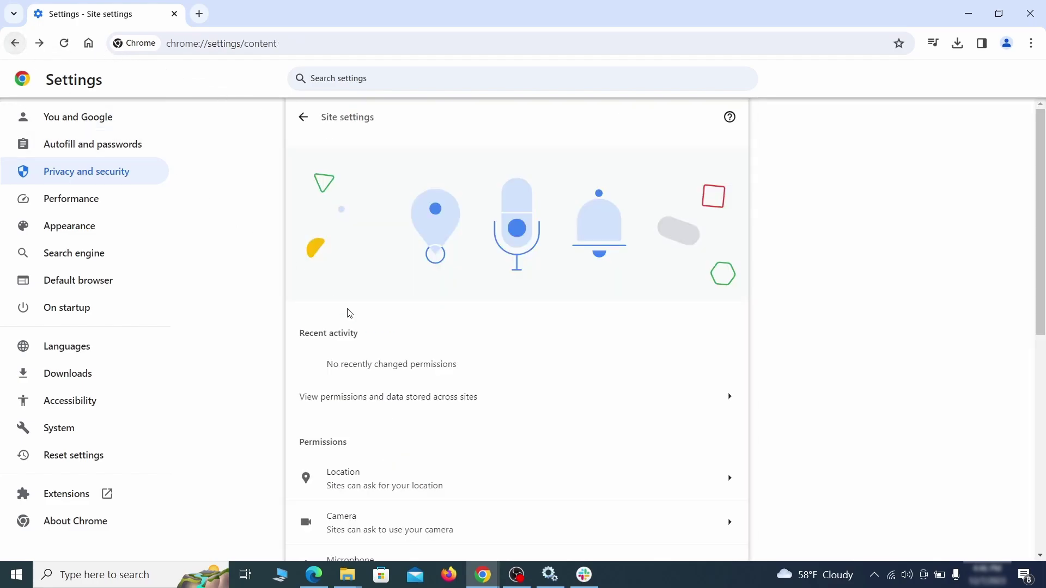
scroll(370, 314, down, 4)
click(413, 260)
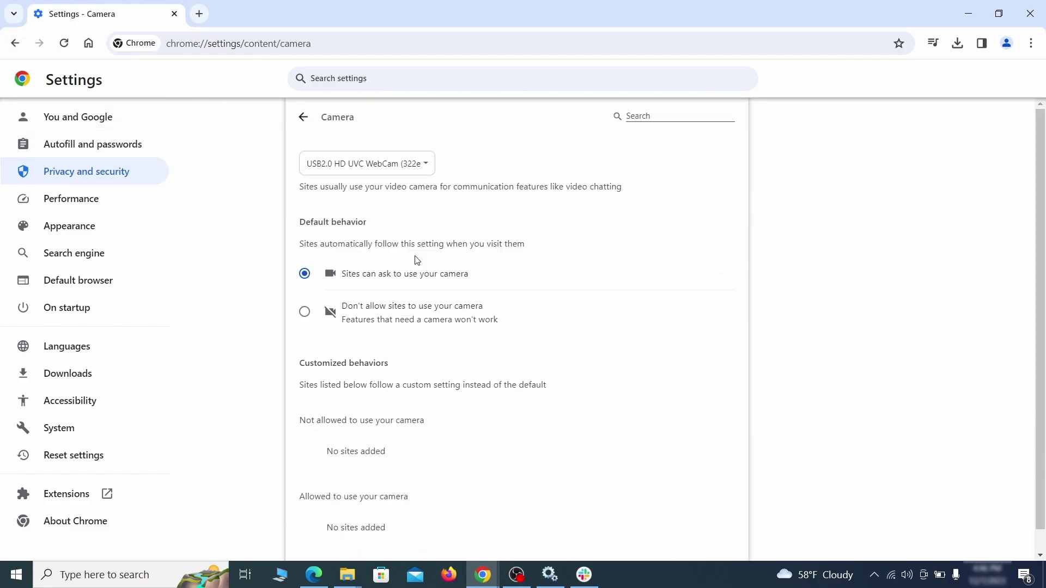
scroll(266, 352, down, 1)
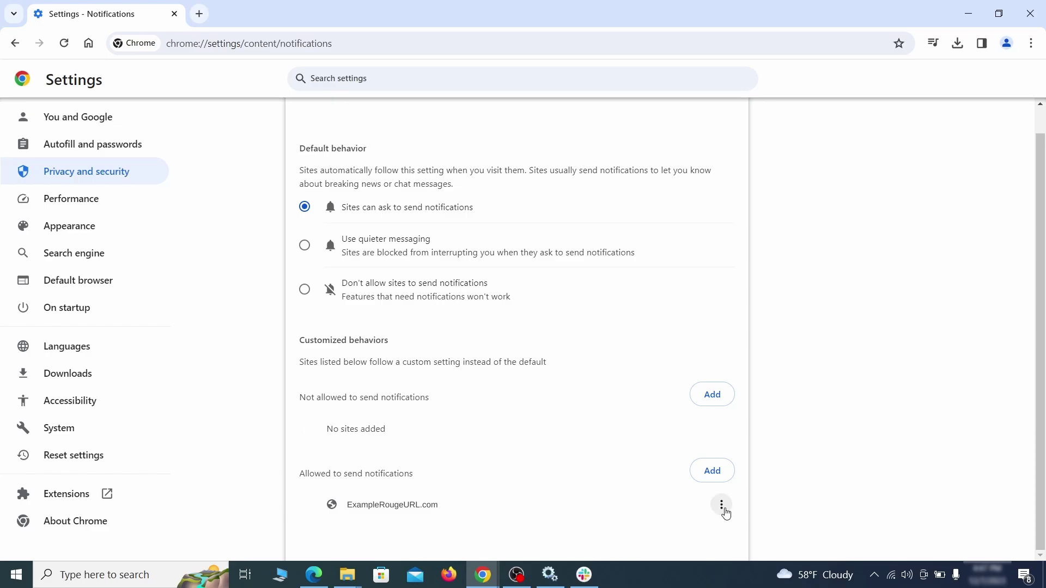
- Check ExampleRougeURL.com's notification permission and delete its third-party cookie exception
click(722, 506)
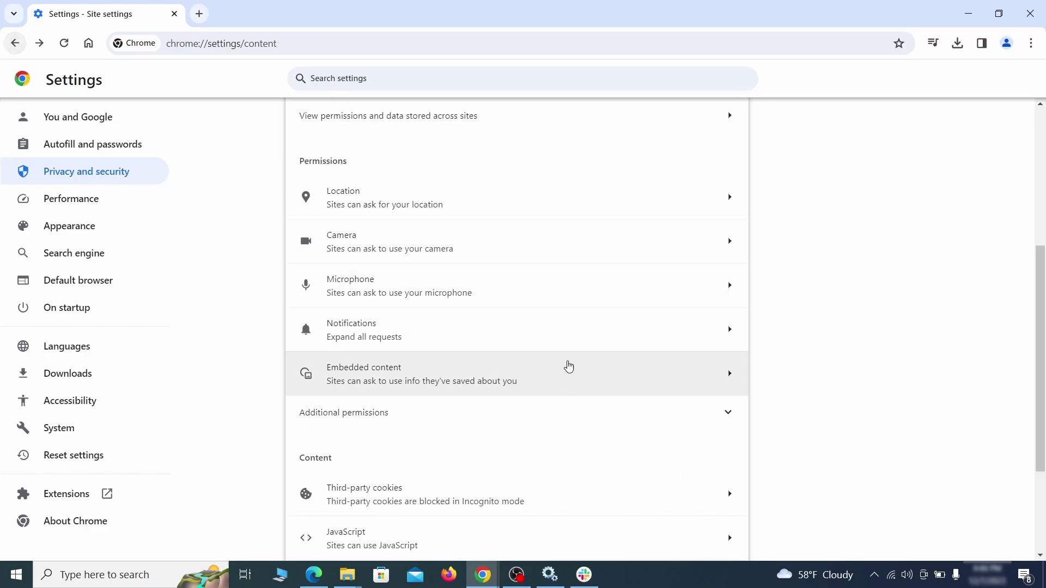
scroll(568, 366, down, 2)
click(564, 368)
scroll(577, 403, down, 5)
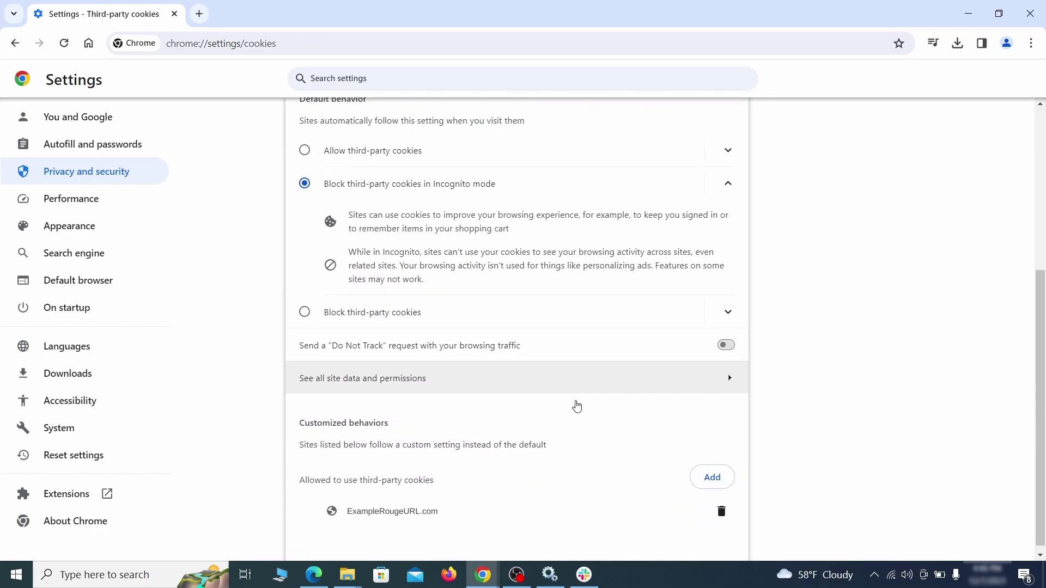
click(727, 519)
key(alt+Left)
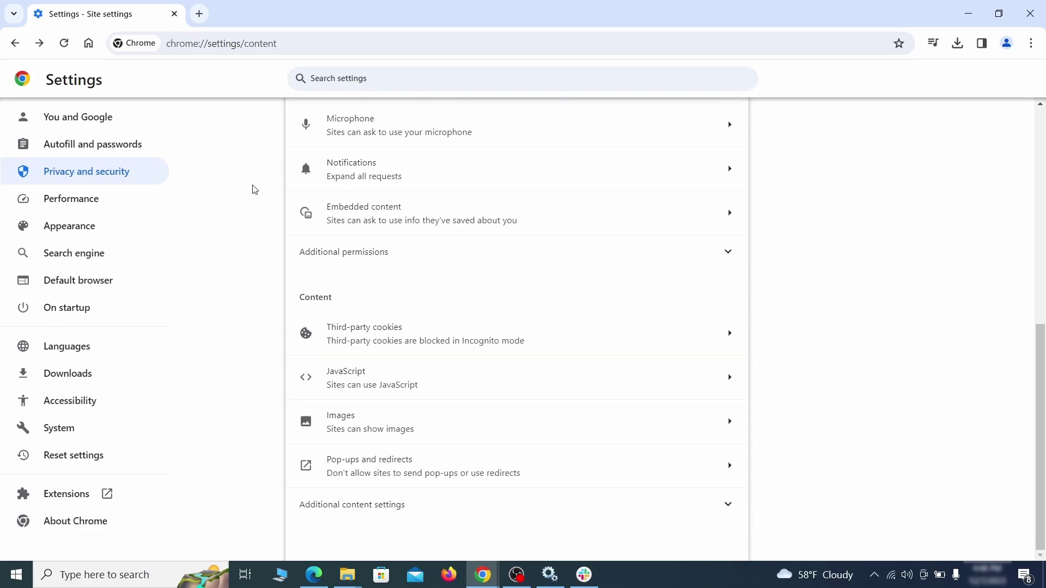
- Delete the rogue home page address and turn off the home button
click(141, 228)
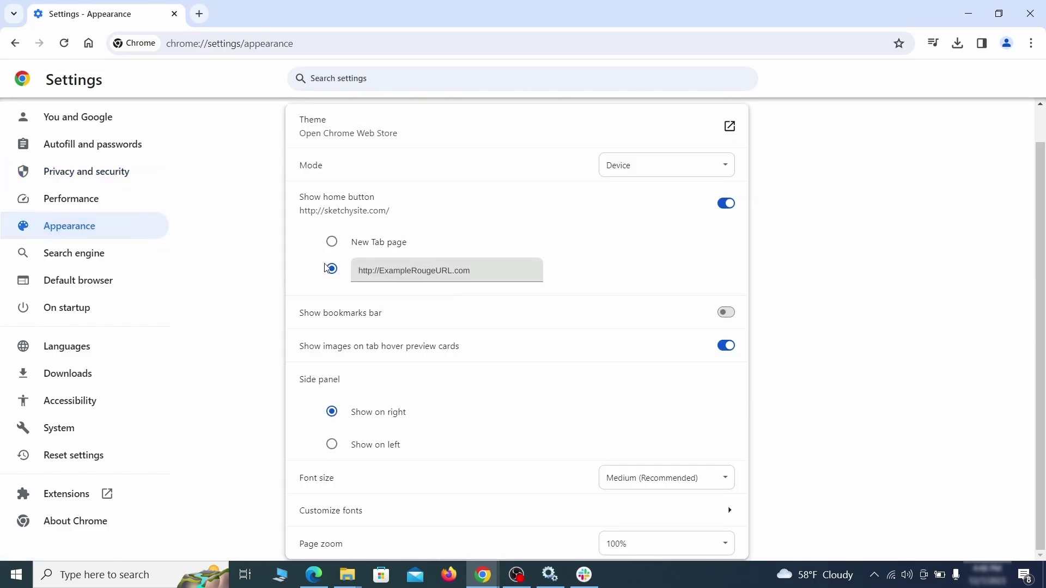
drag(463, 282, 347, 272)
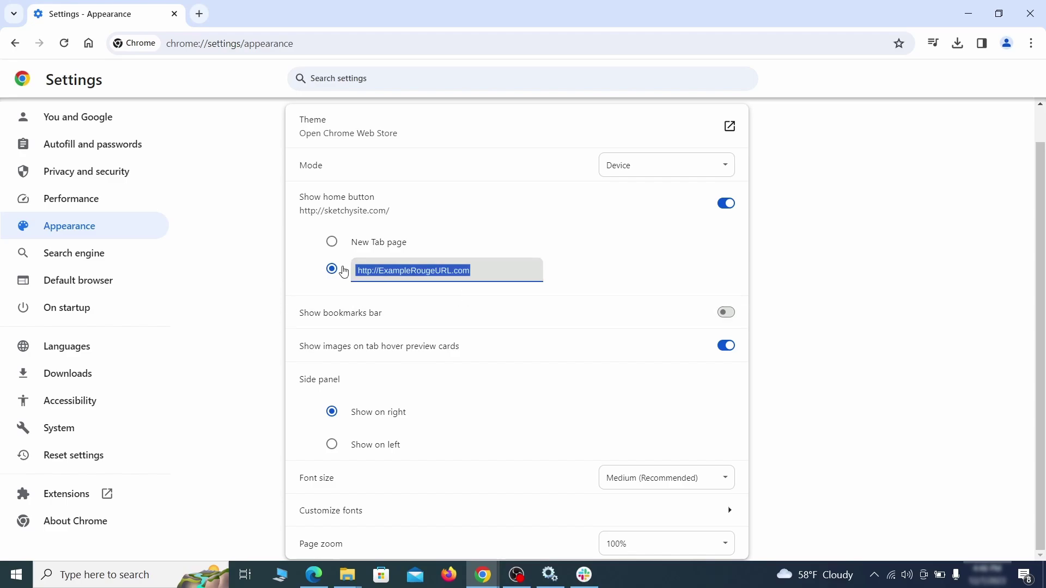
key(BackSpace)
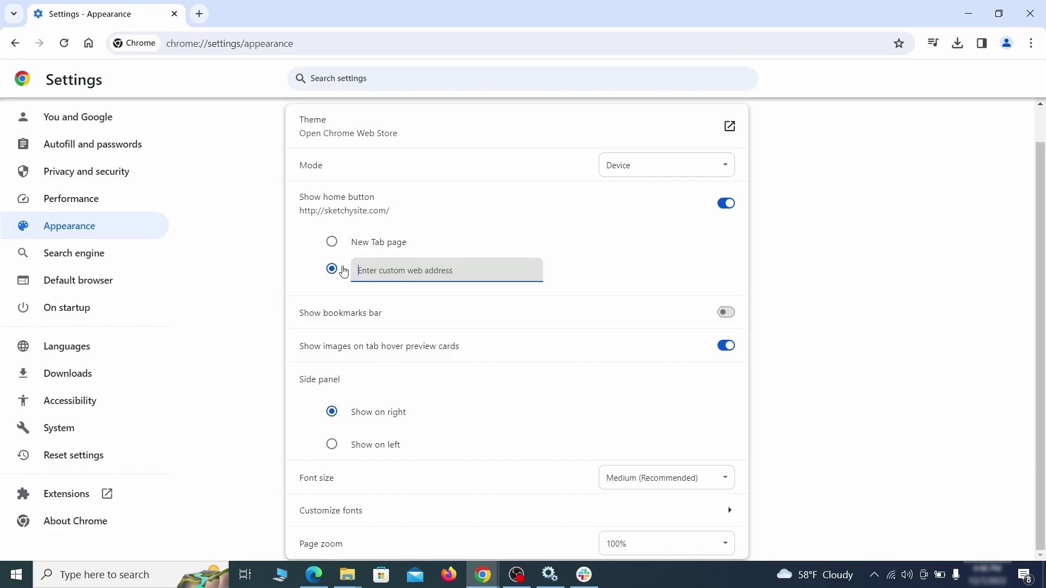
click(440, 216)
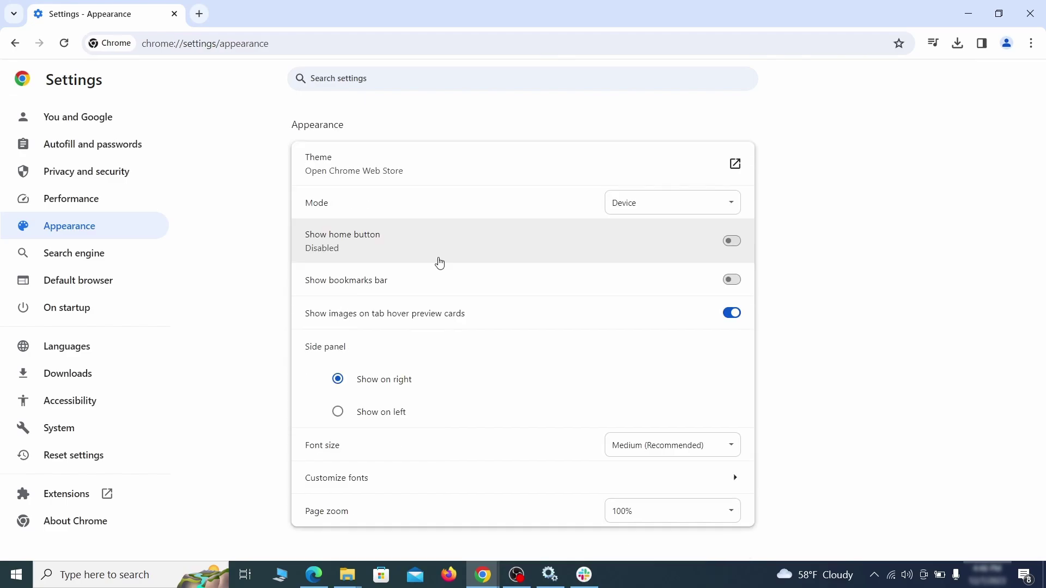
- Make Google the address-bar search engine and delete the ExampleRougeURL.com site search shortcut
click(109, 254)
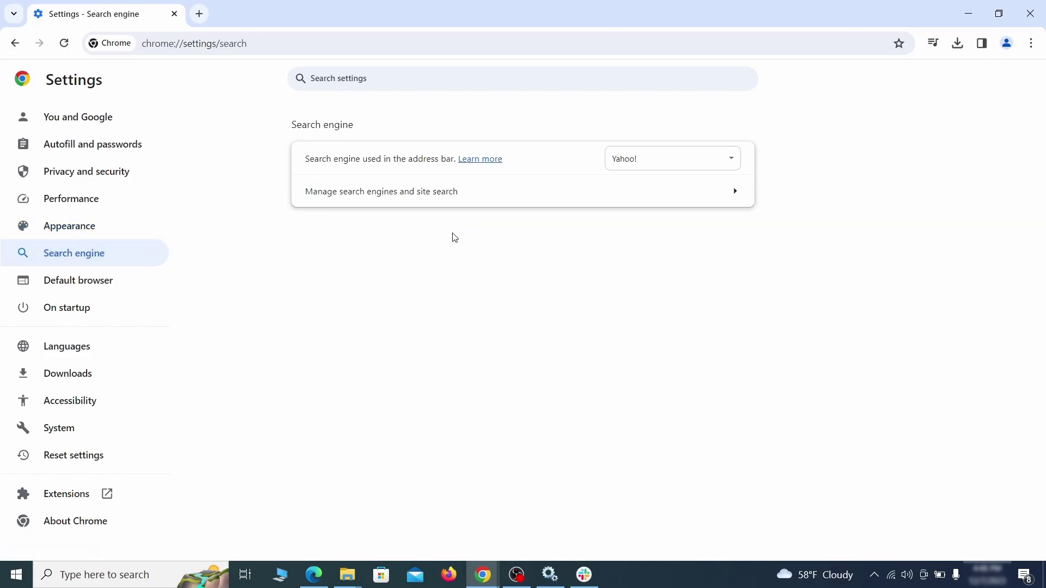
click(715, 163)
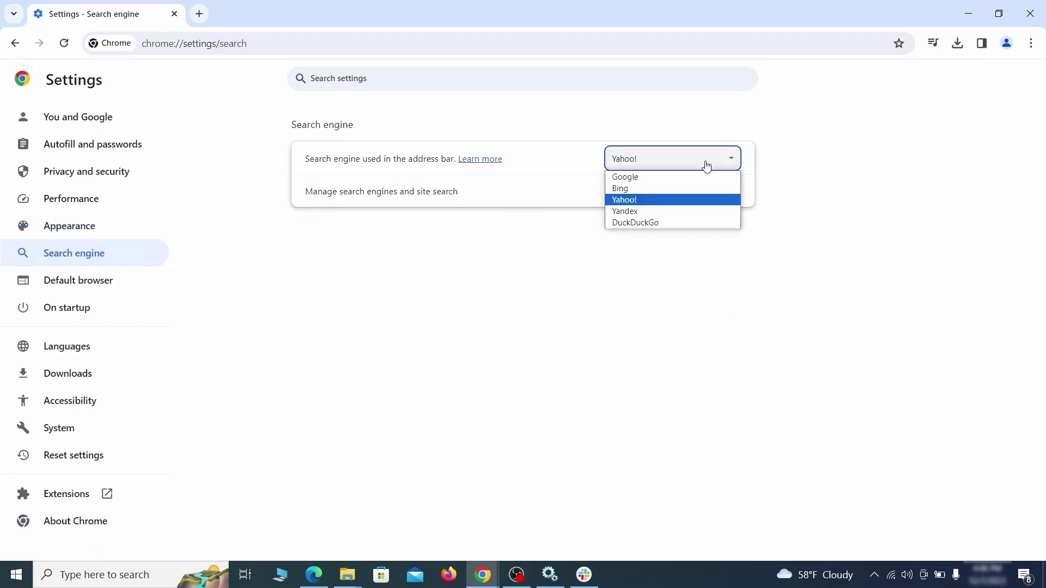
click(686, 176)
click(670, 199)
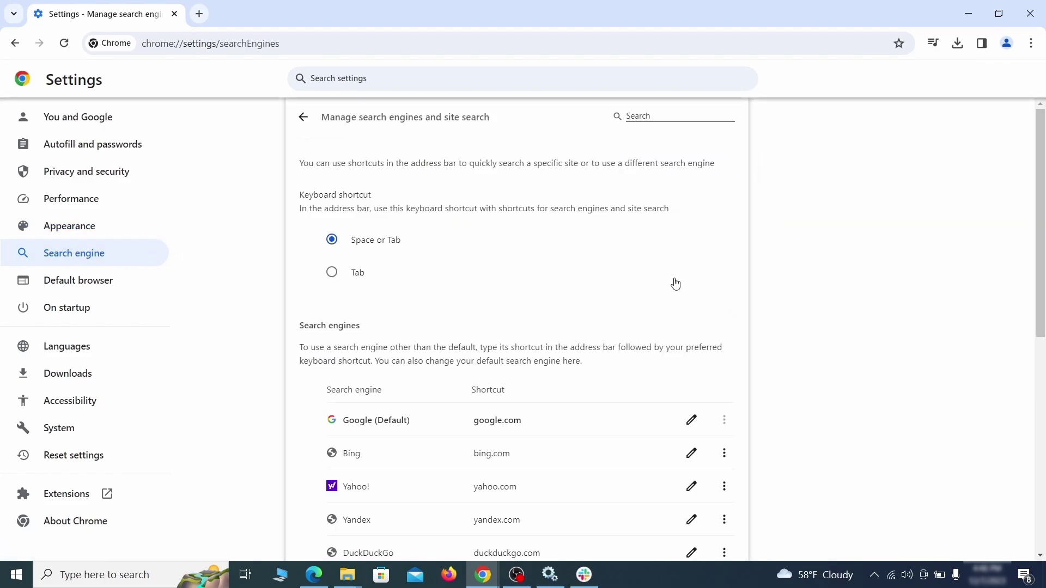
scroll(654, 297, down, 8)
click(724, 335)
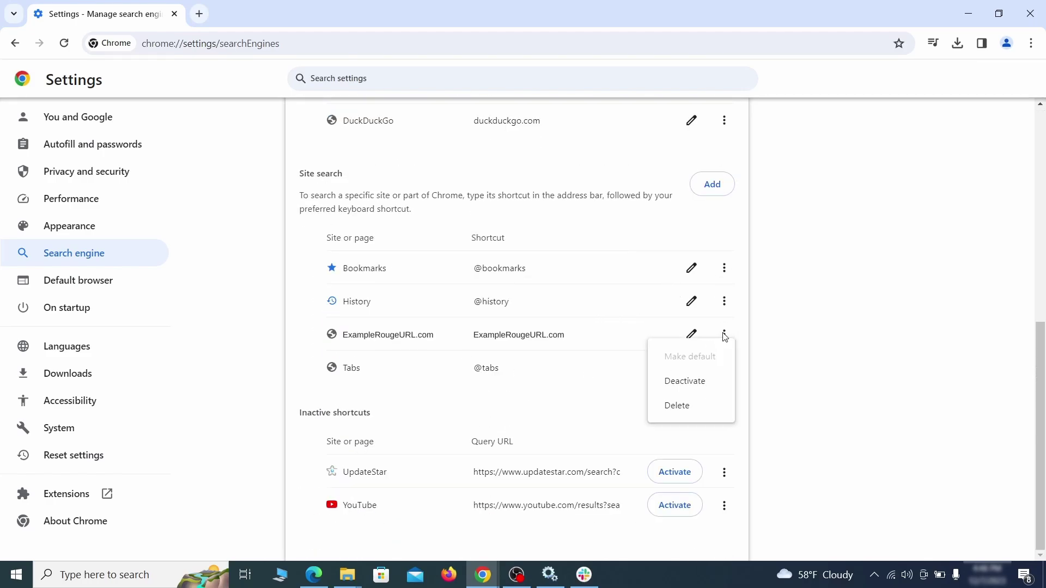
click(679, 408)
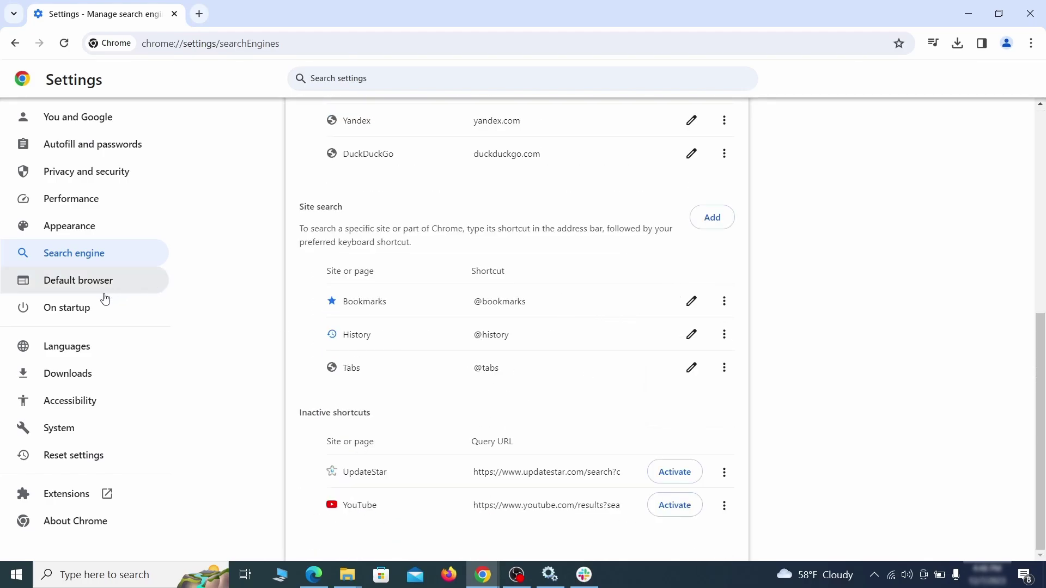
- Remove ExampleRougeURL.com from Chrome's startup pages
click(80, 307)
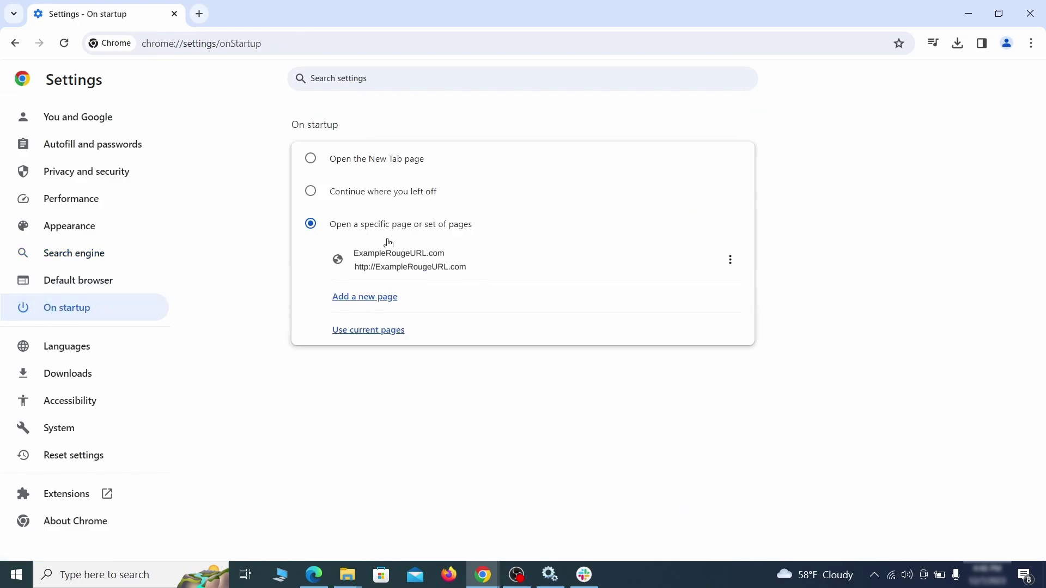
click(730, 260)
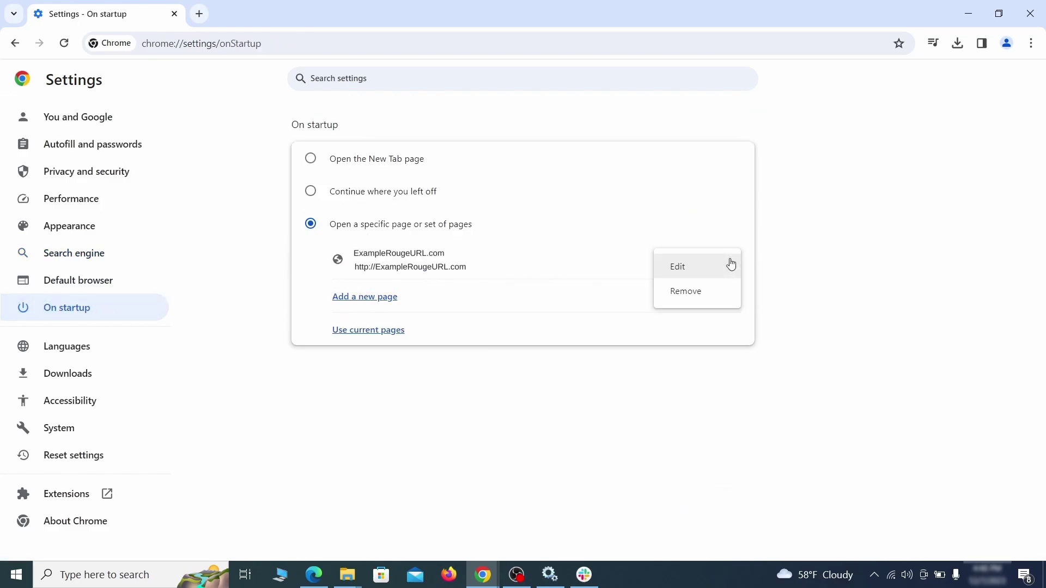
click(699, 294)
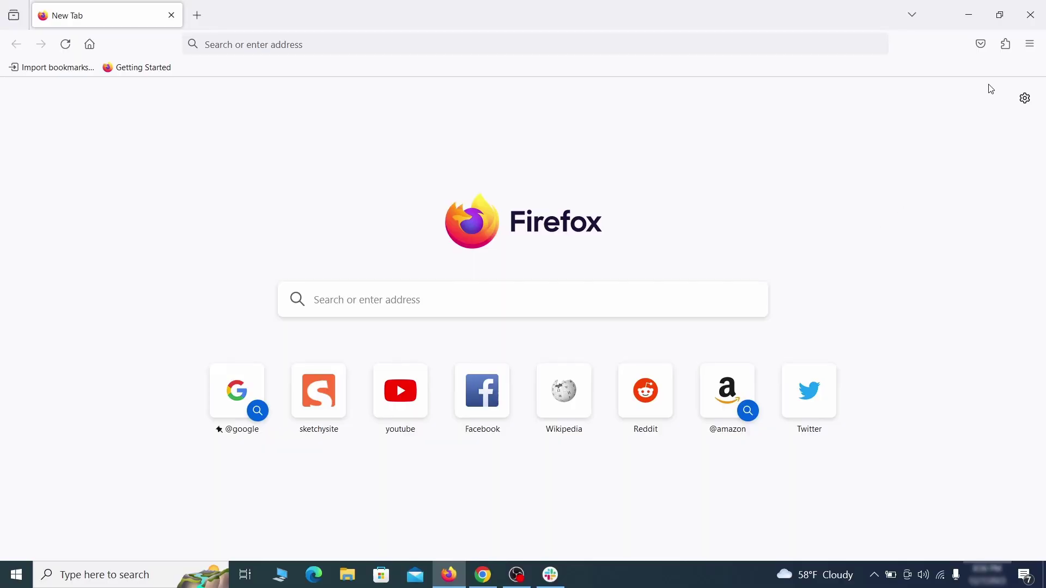
- Disable and remove Firefox's Contenu+ extension, leaving Safeplex Search as the only enabled extension
click(1006, 43)
click(880, 178)
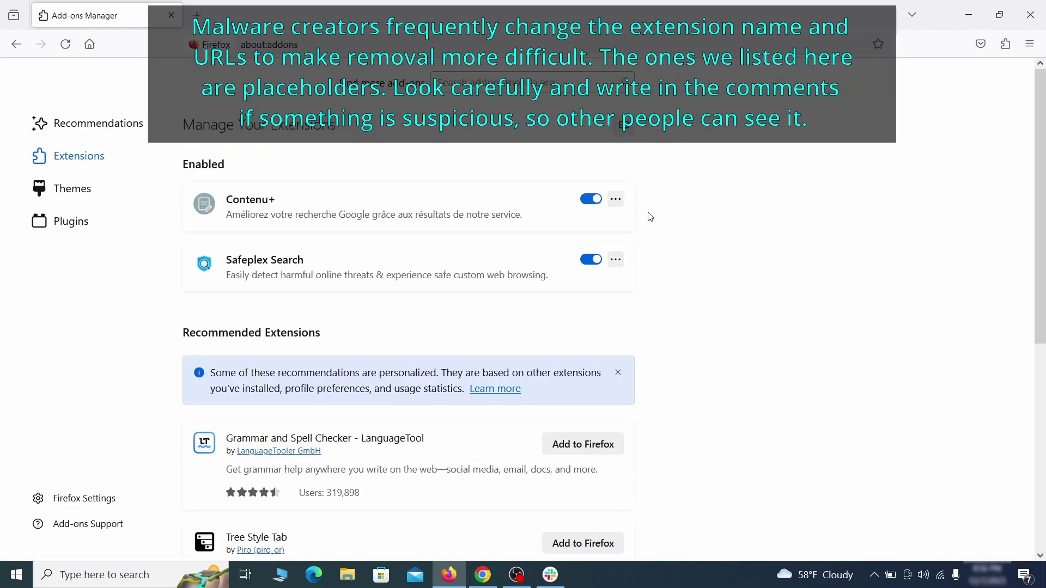
click(591, 199)
click(616, 199)
click(658, 218)
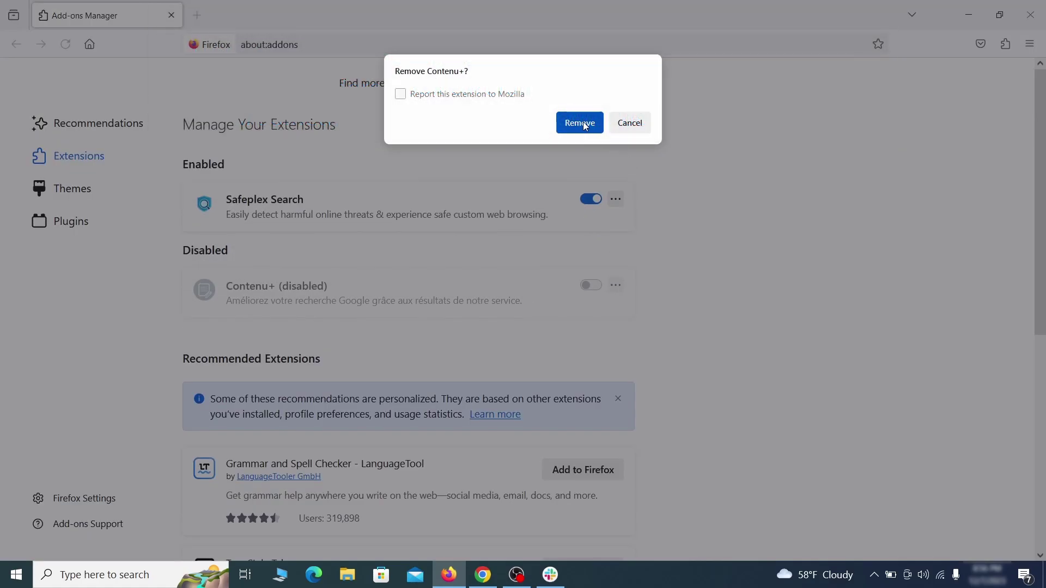
click(580, 122)
click(1030, 43)
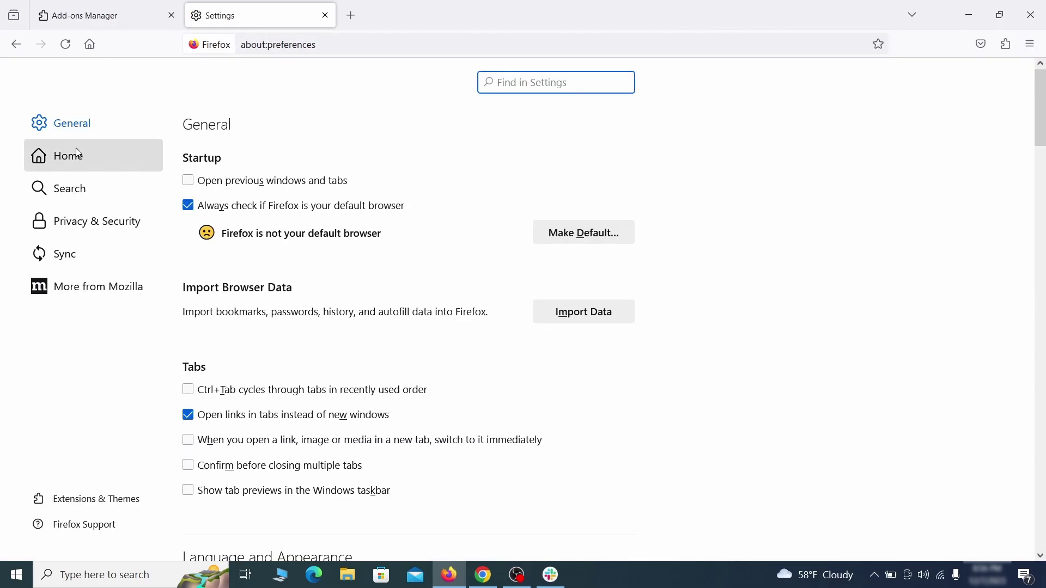
- Delete ExampleRougeURL.com from Firefox's Homepage and new windows address field
click(78, 157)
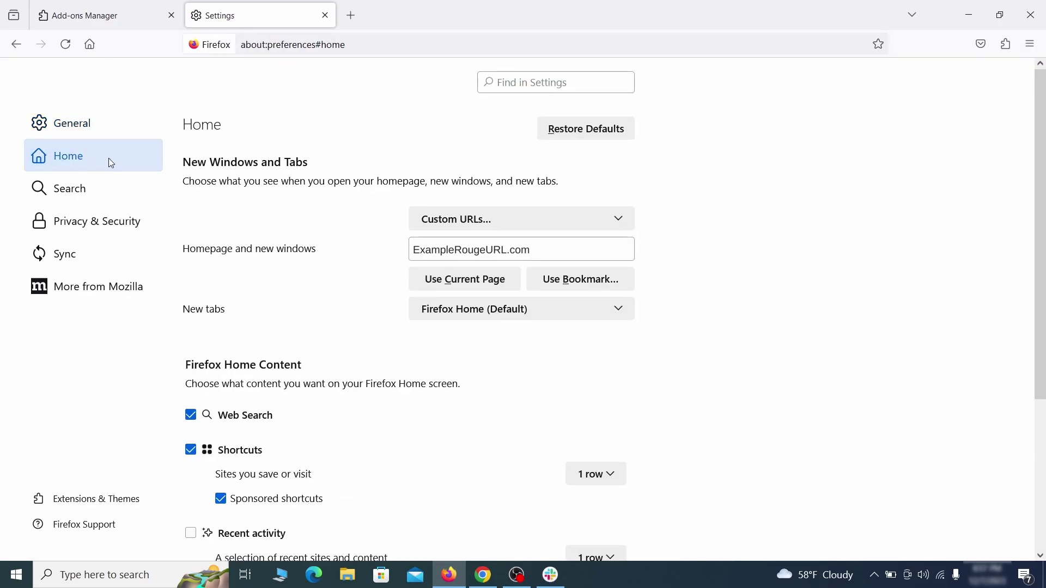
triple_click(529, 250)
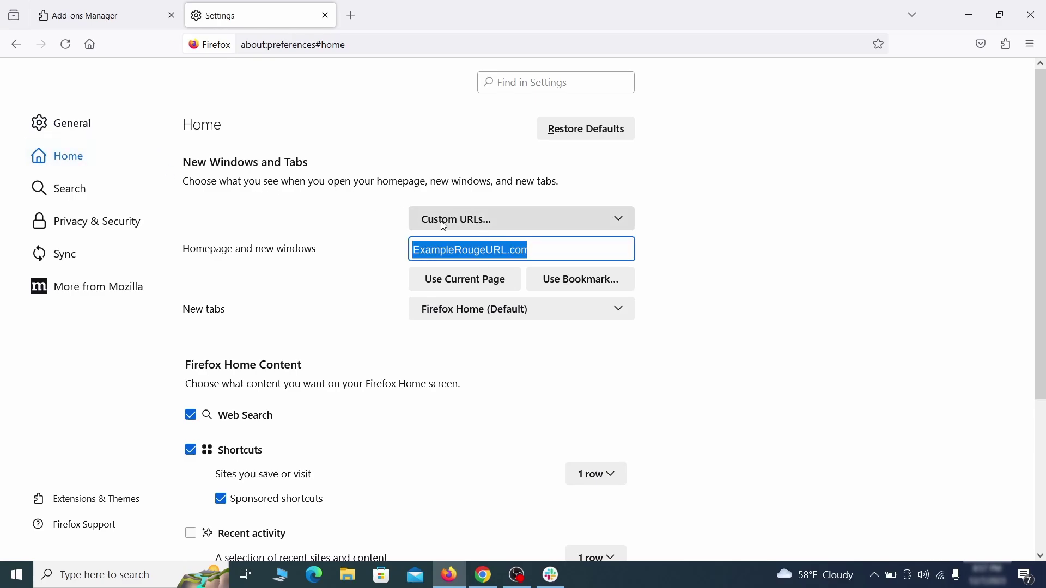
key(BackSpace)
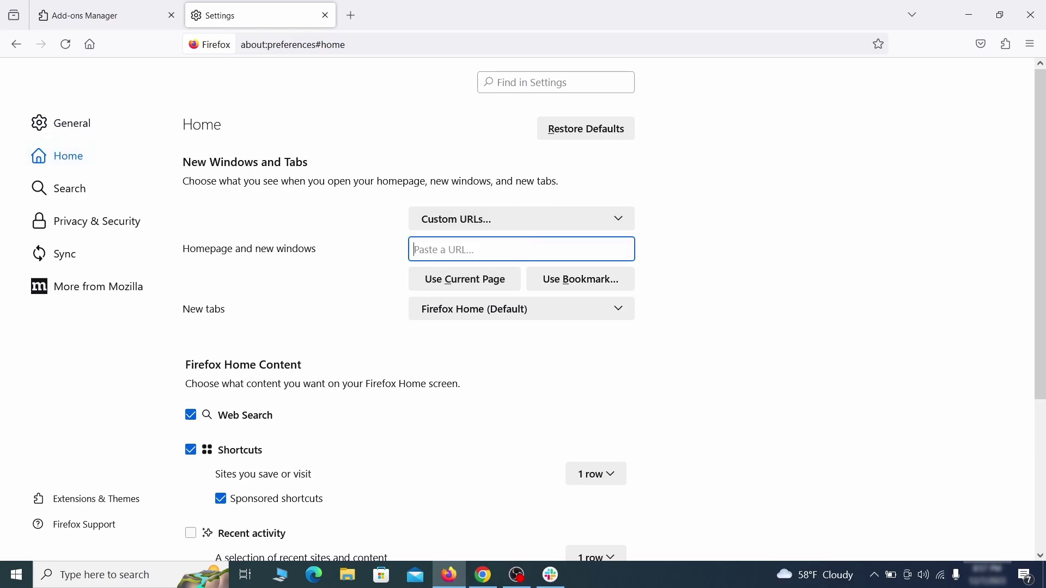
- Make Google Firefox's default search engine
click(73, 189)
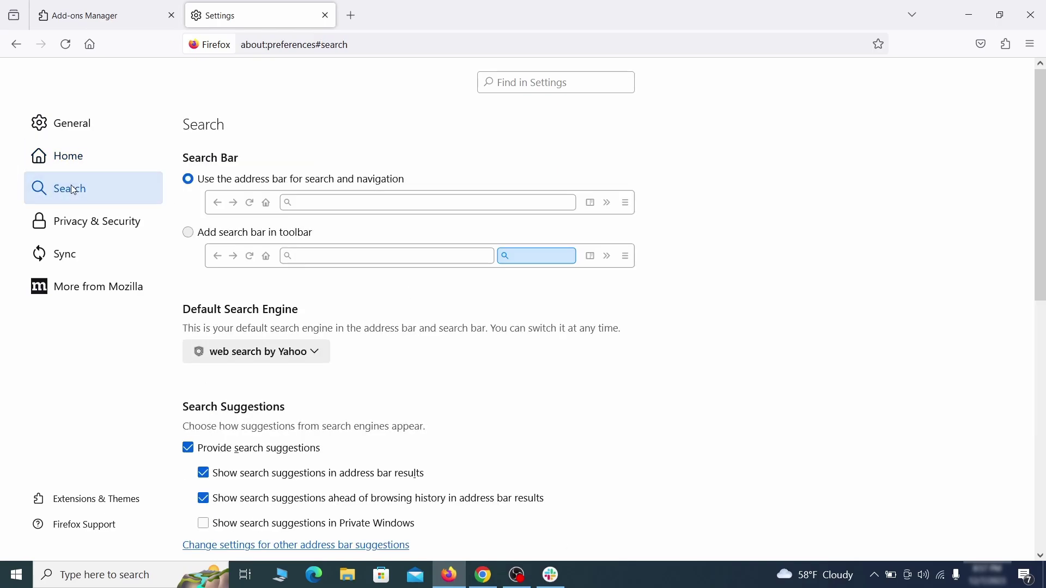
scroll(374, 290, down, 3)
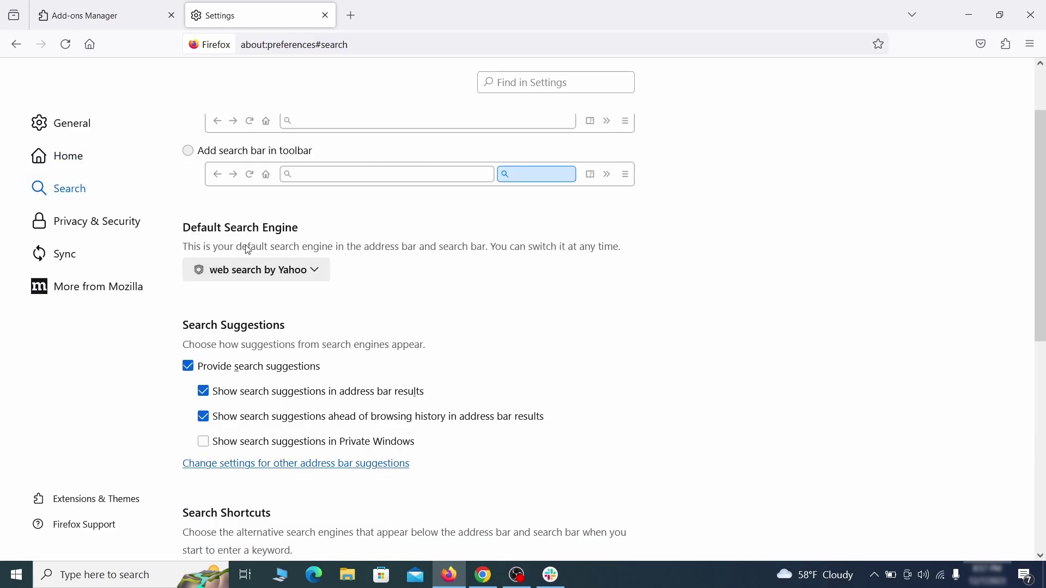
click(310, 272)
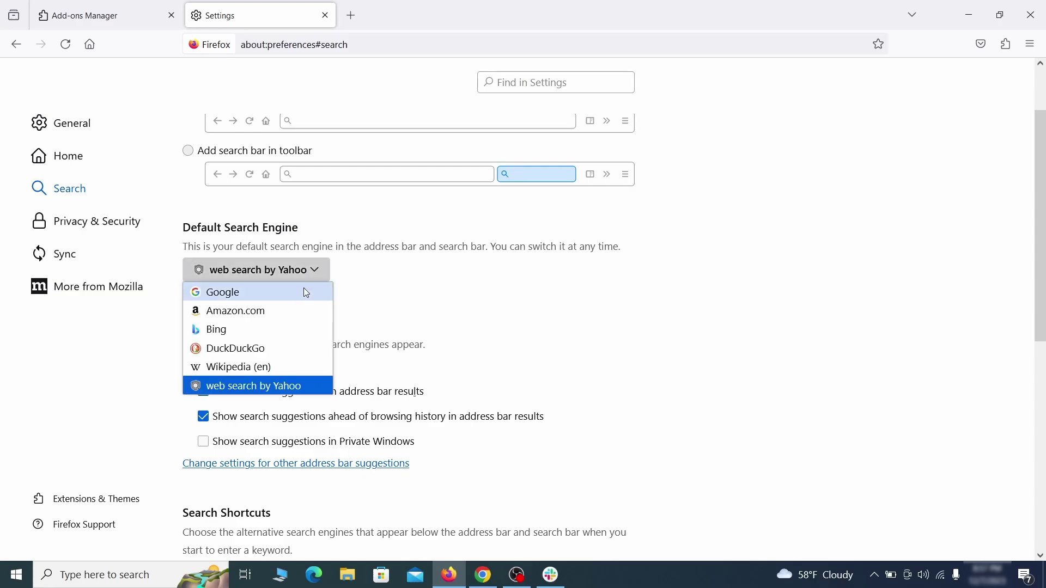
click(304, 292)
- Remove the web search by Yahoo entry with the Safeplex Search keyword from Search Shortcuts
scroll(496, 307, down, 5)
scroll(560, 285, down, 2)
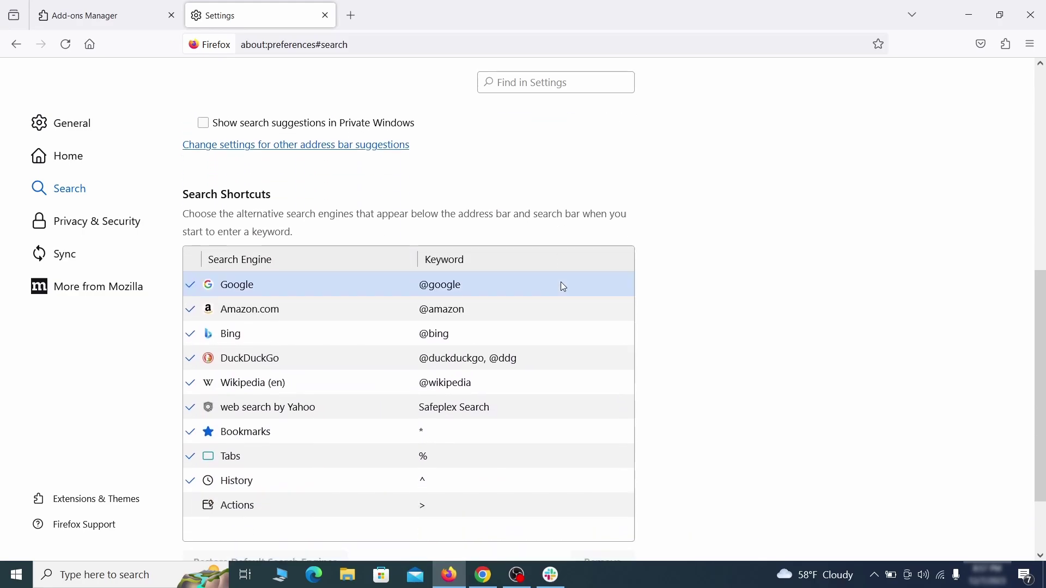
scroll(572, 275, down, 2)
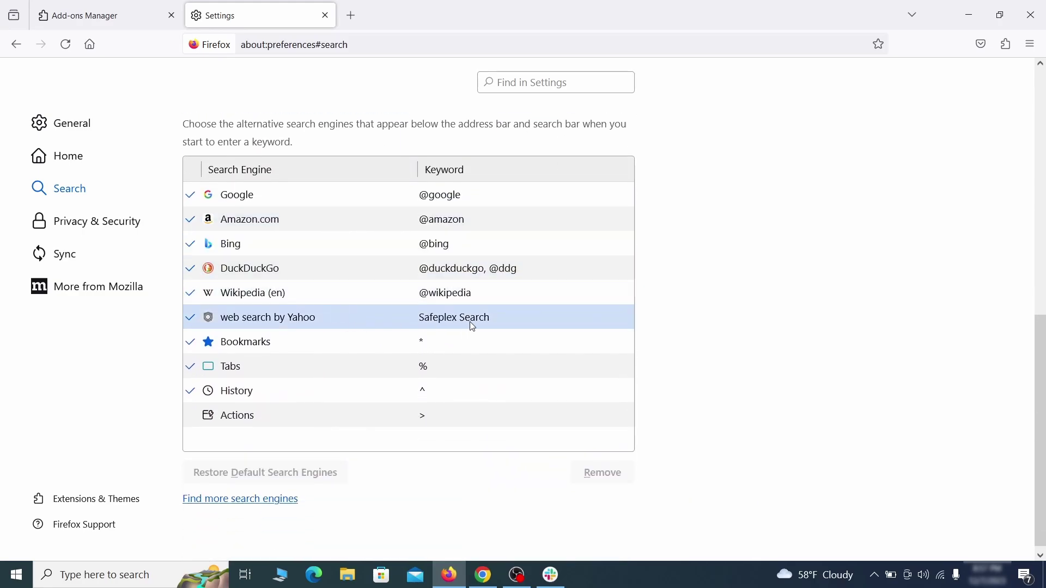
click(519, 322)
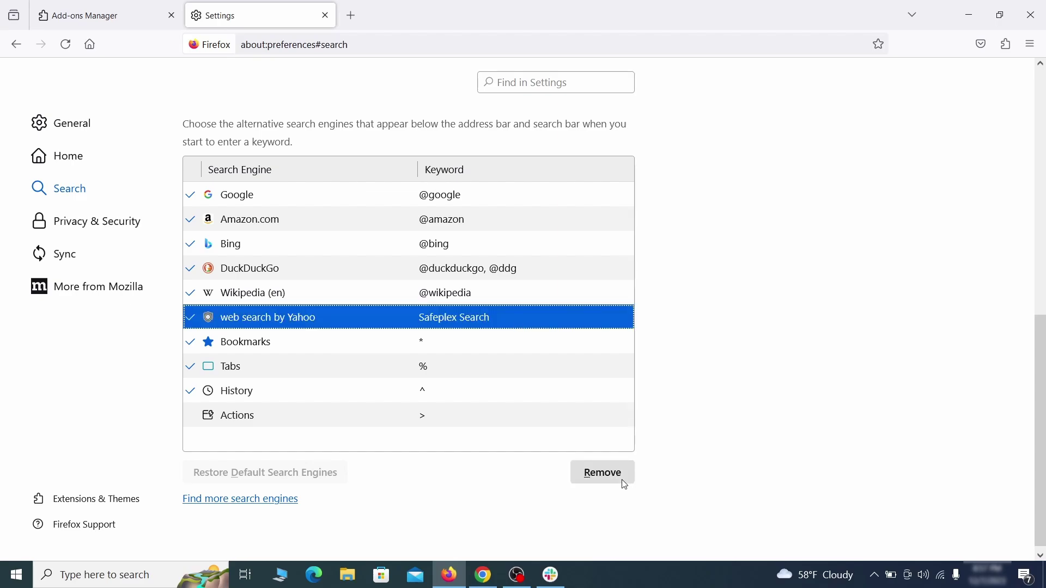
click(626, 486)
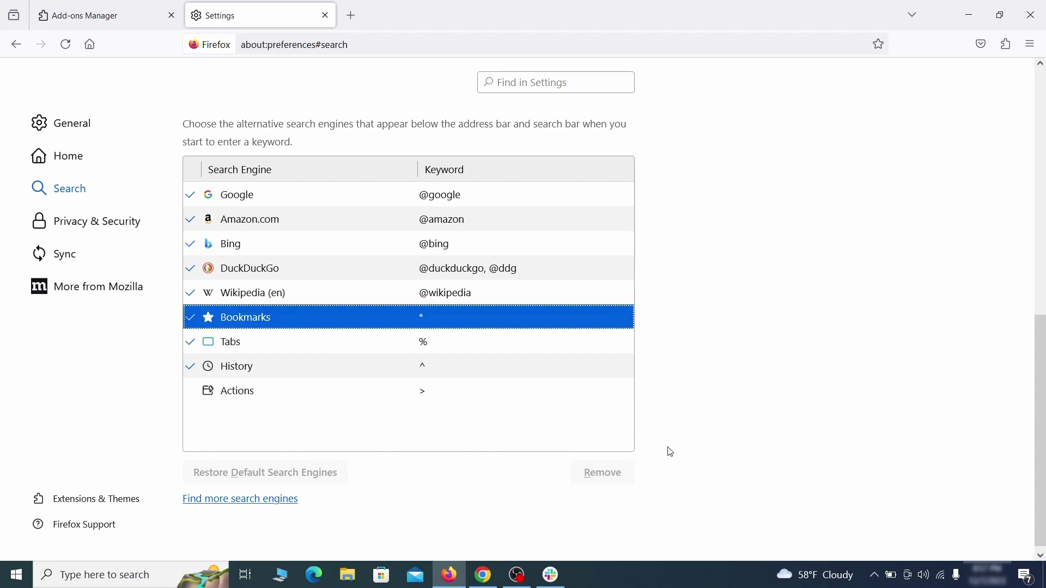
scroll(496, 341, up, 3)
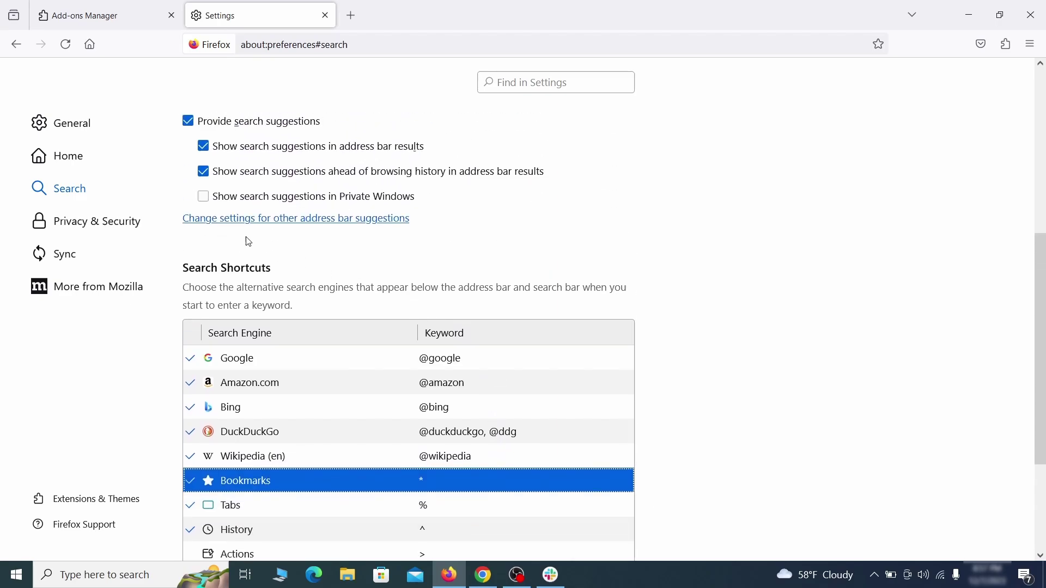
- Clear Firefox's cookies and cached site data down to 0 bytes
click(101, 218)
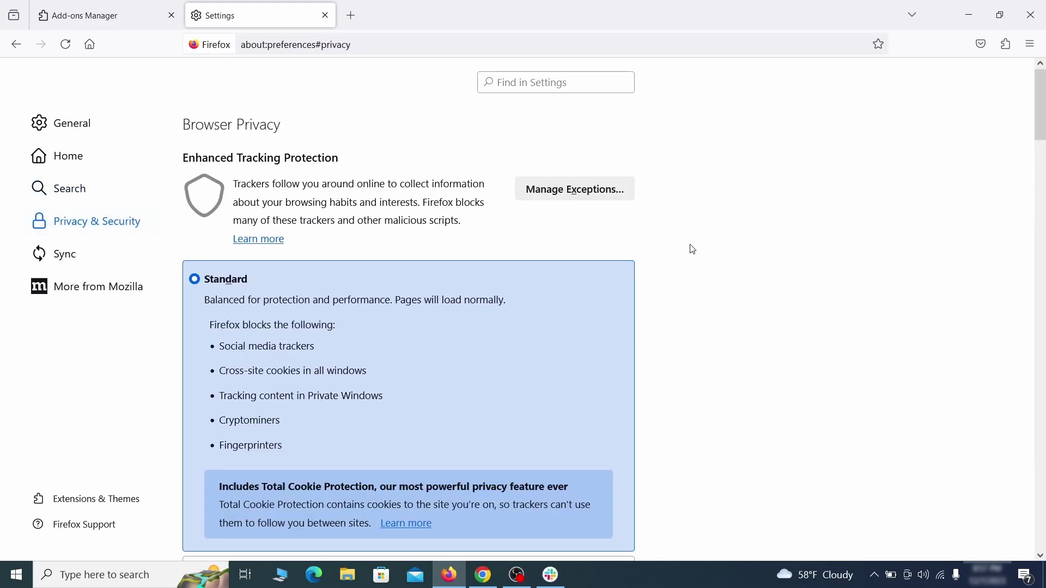
scroll(696, 250, down, 10)
click(597, 349)
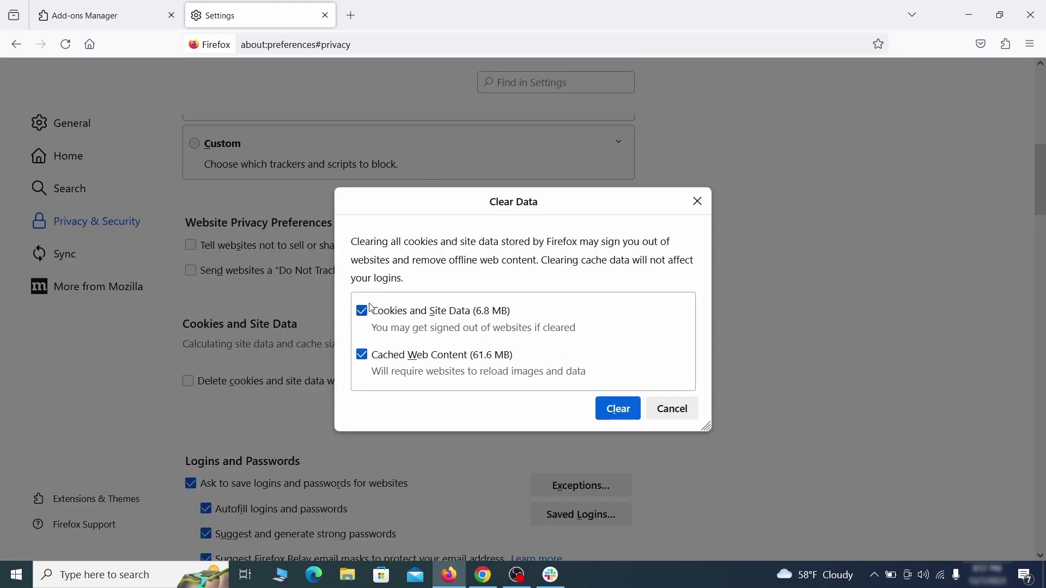
click(636, 413)
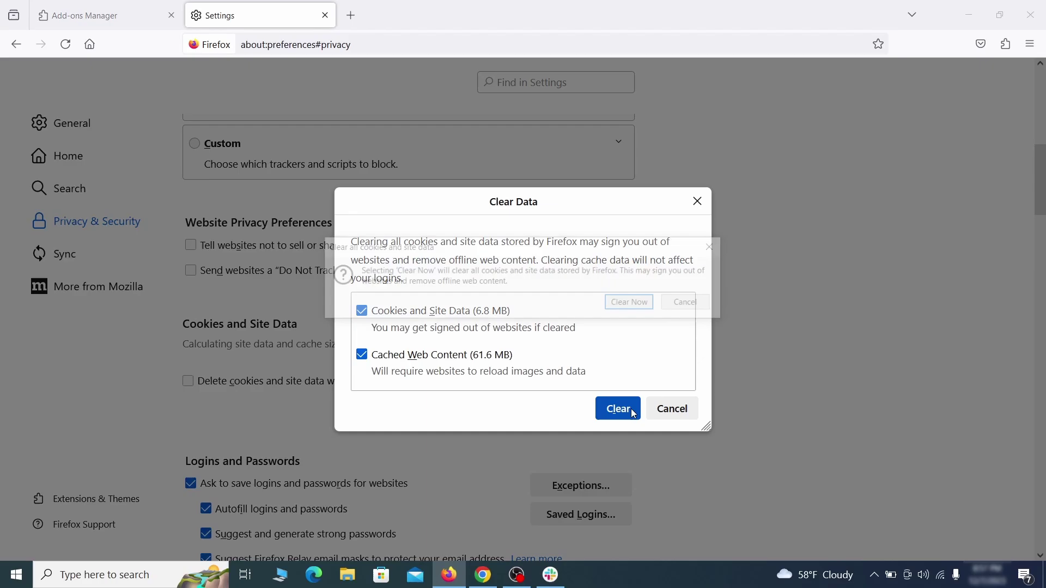
click(633, 304)
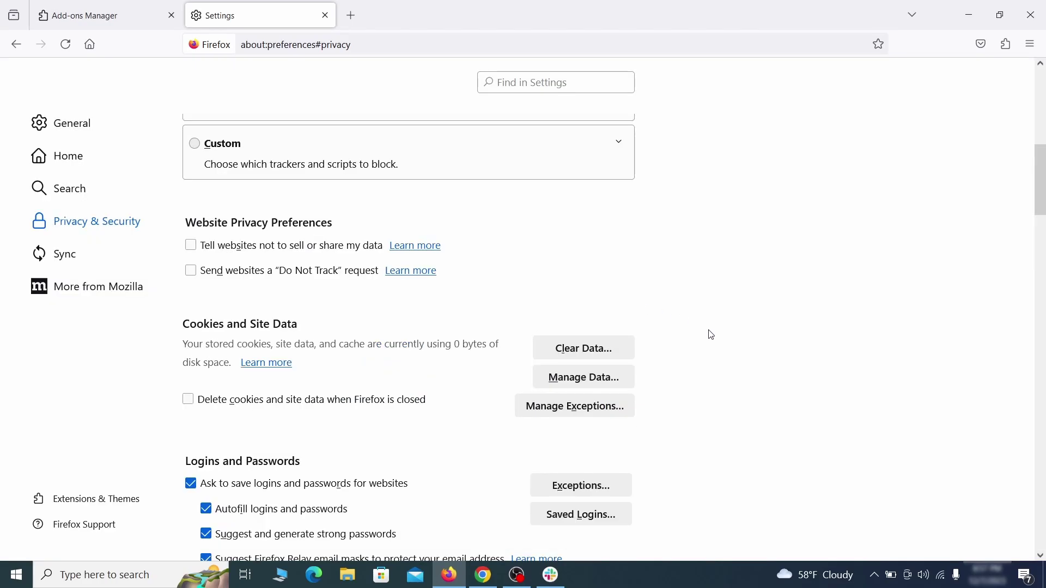
- Review which sites hold notification permissions in Firefox's Permissions section
scroll(712, 335, down, 15)
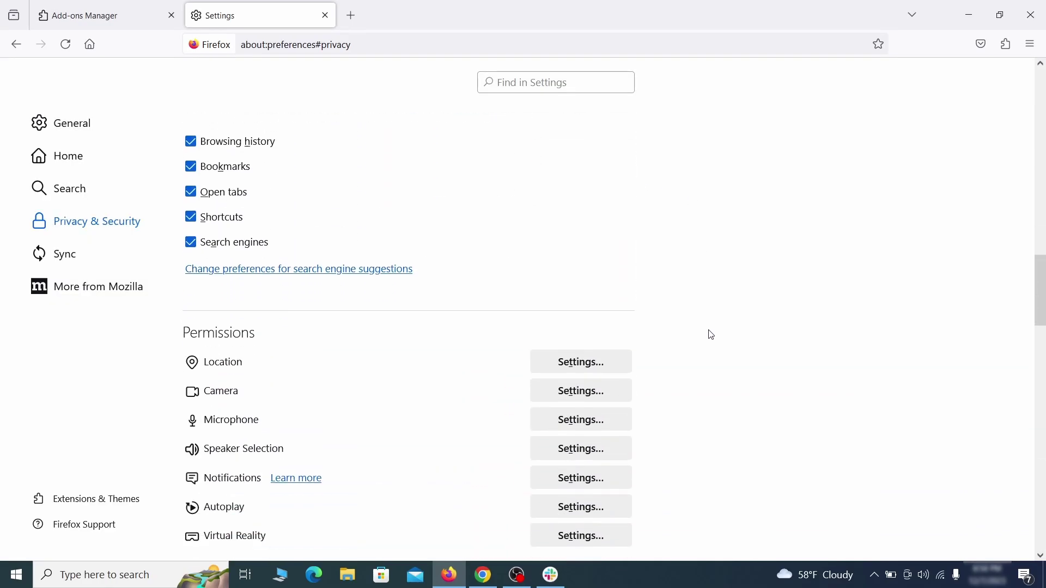
scroll(712, 335, down, 3)
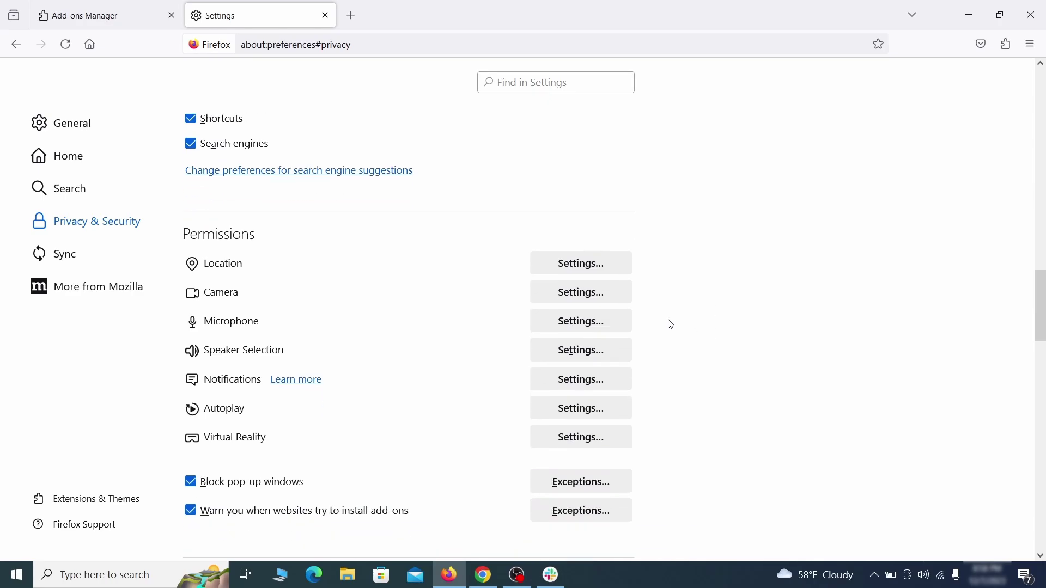
click(604, 383)
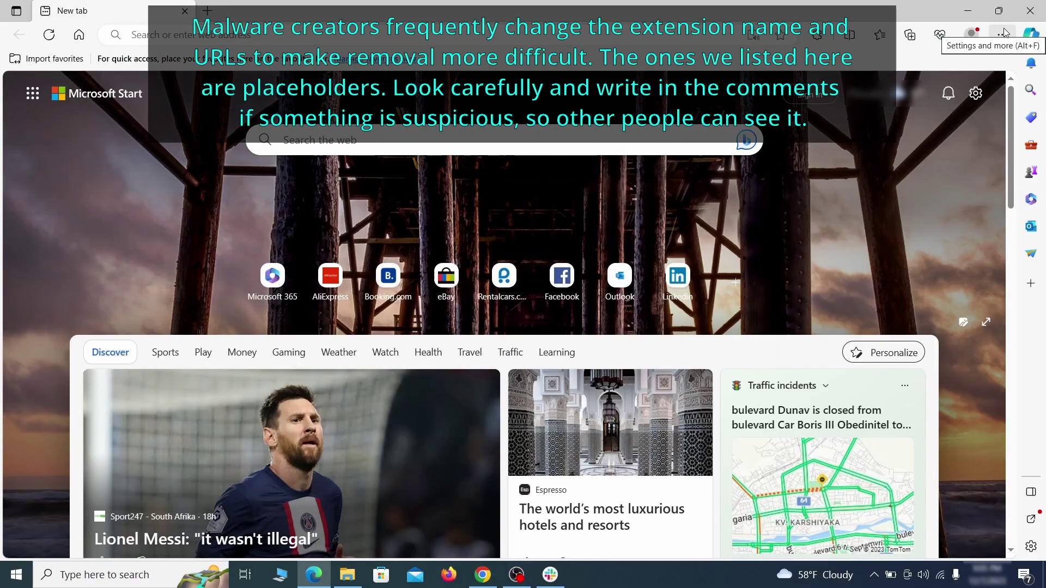
- Turn off and remove Edge's Quidco Cashback Reminder extension, leaving only Google Docs Offline
click(1003, 35)
click(869, 241)
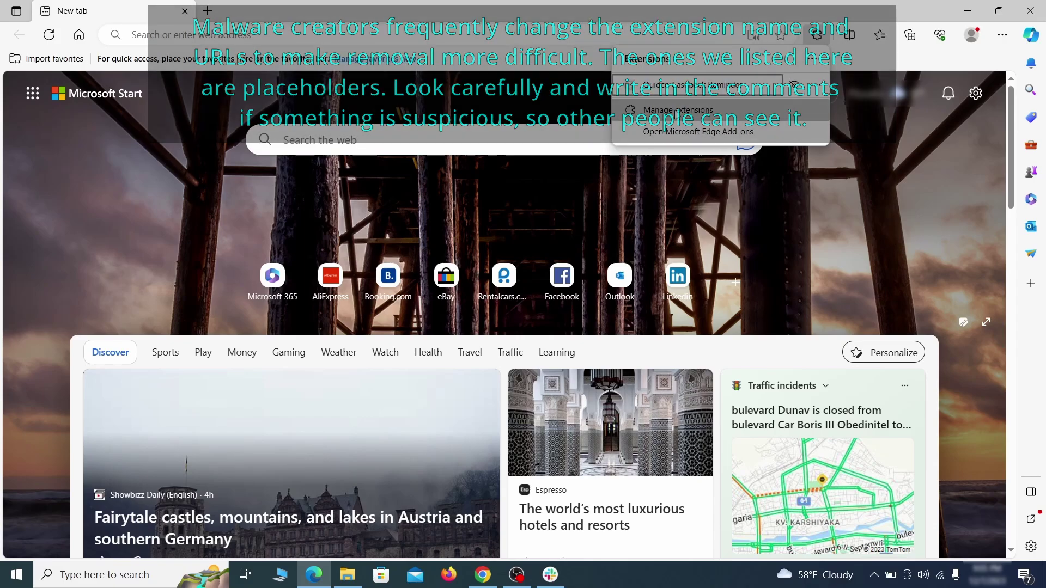
click(677, 111)
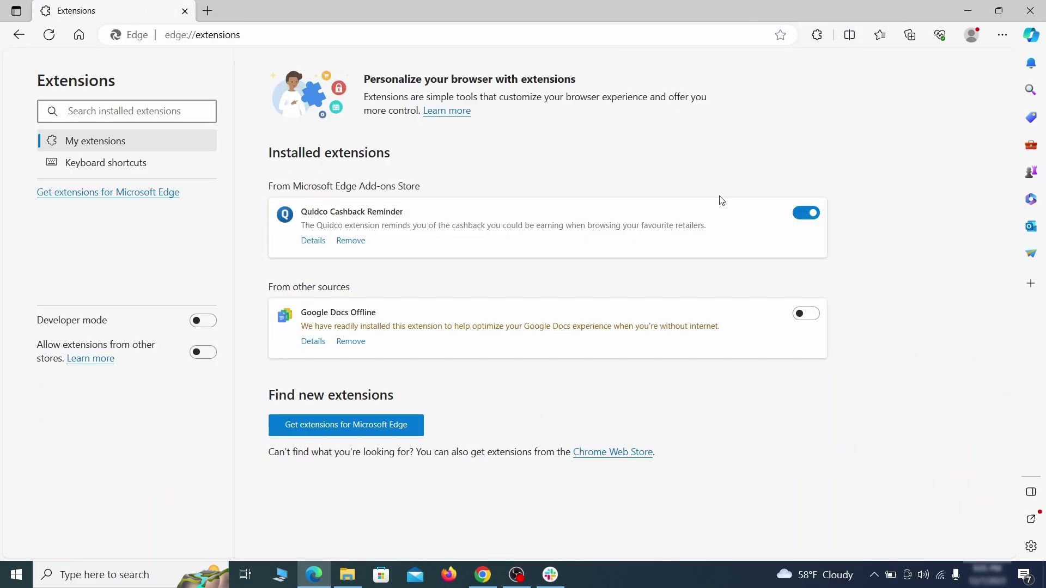
click(807, 215)
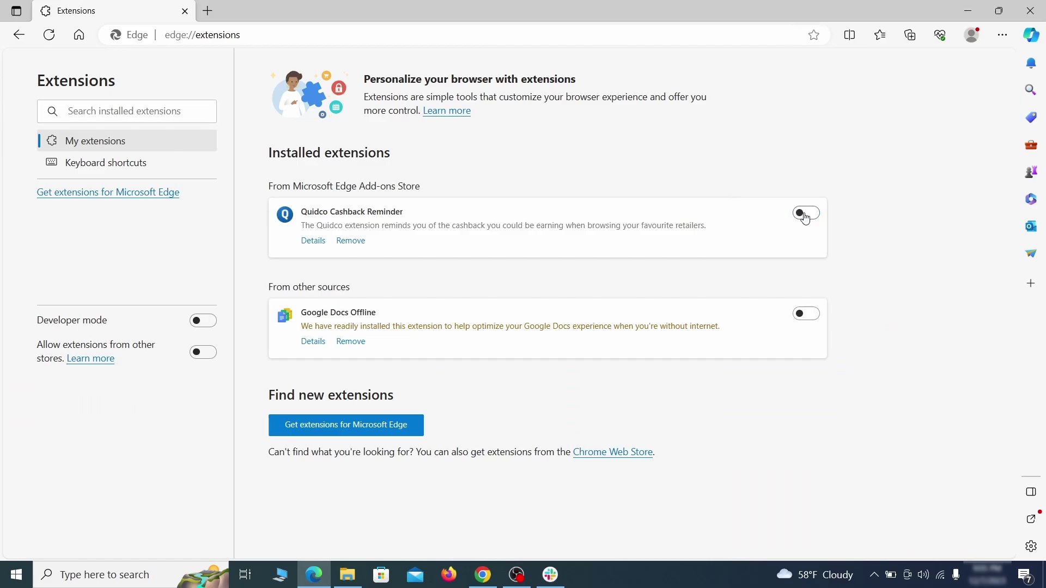
click(350, 243)
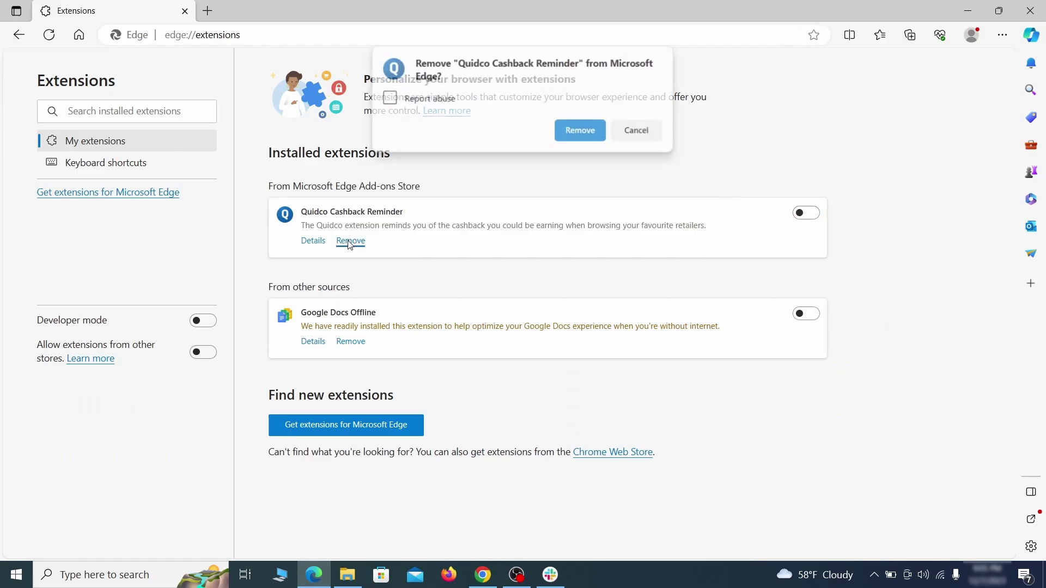
click(581, 131)
click(1001, 37)
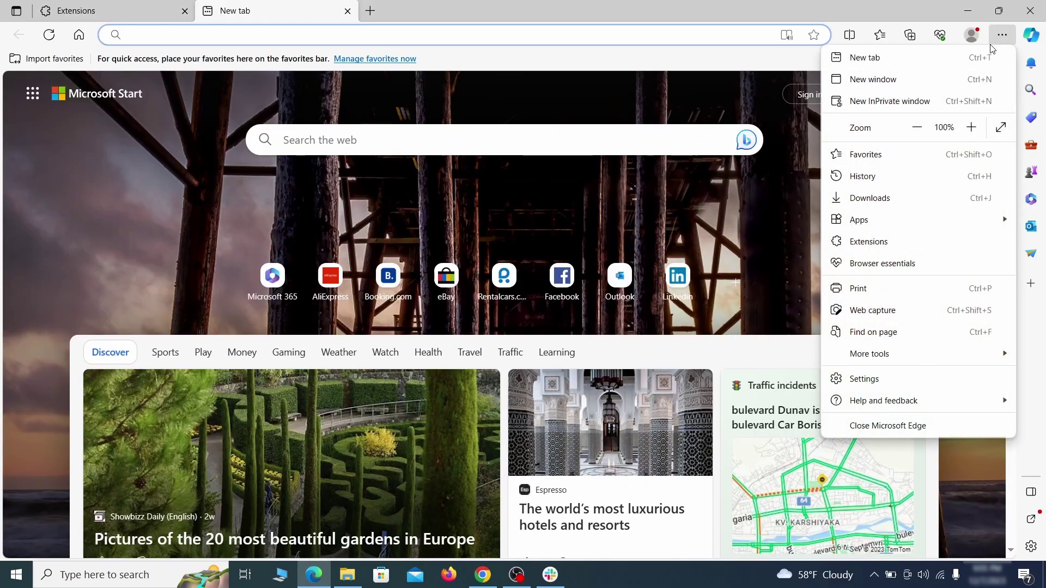
- Clear Edge's last-hour browsing data and bring up the Address bar and search settings
click(866, 379)
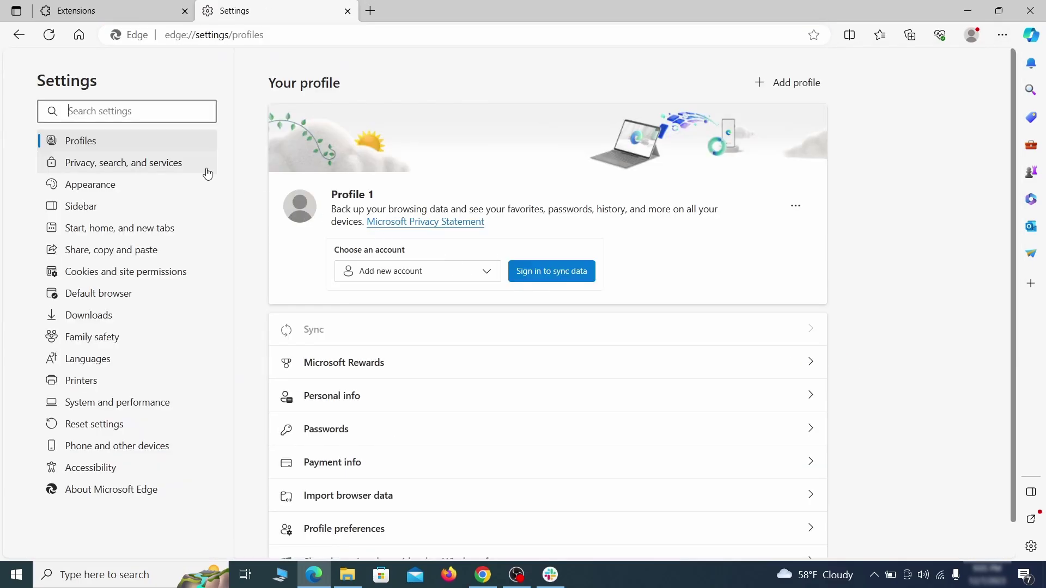
click(175, 165)
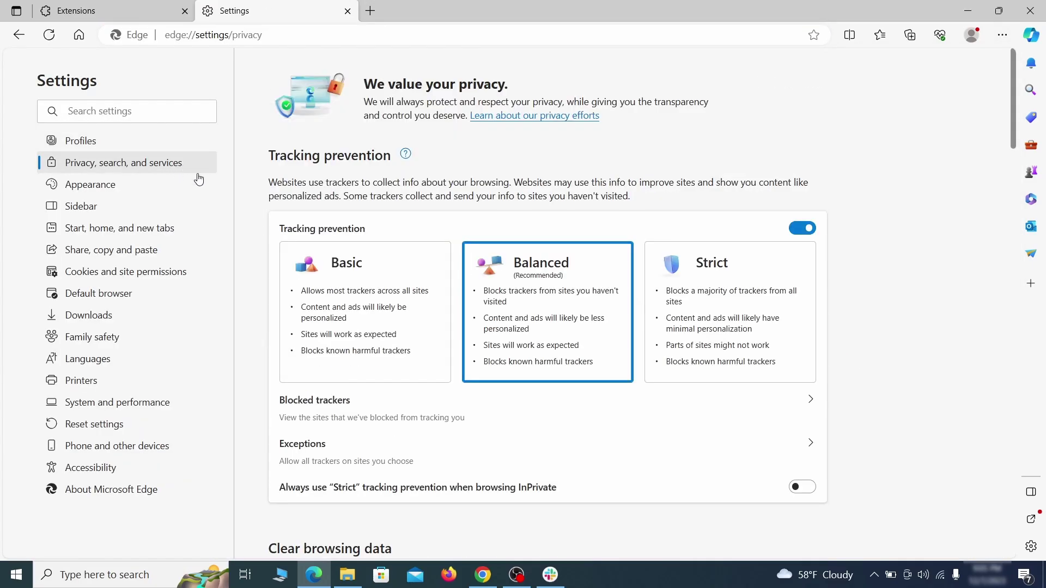
scroll(568, 334, down, 4)
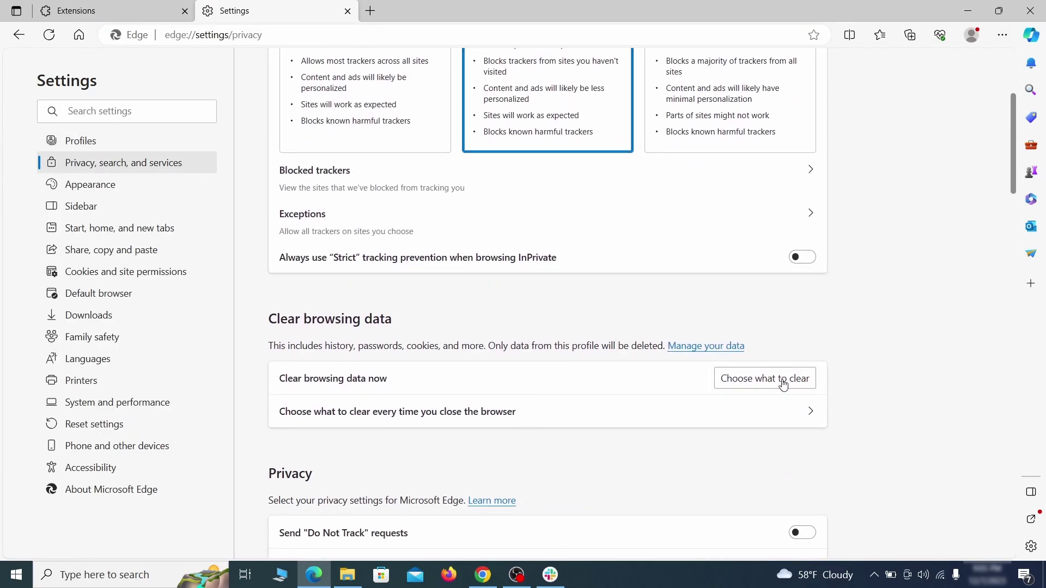
click(782, 379)
scroll(432, 311, down, 5)
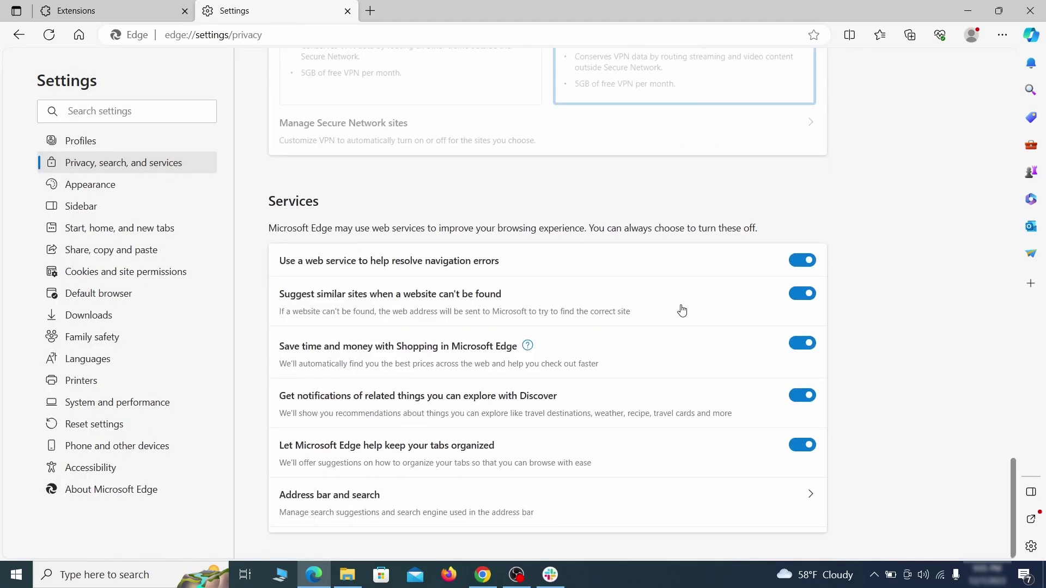
click(598, 516)
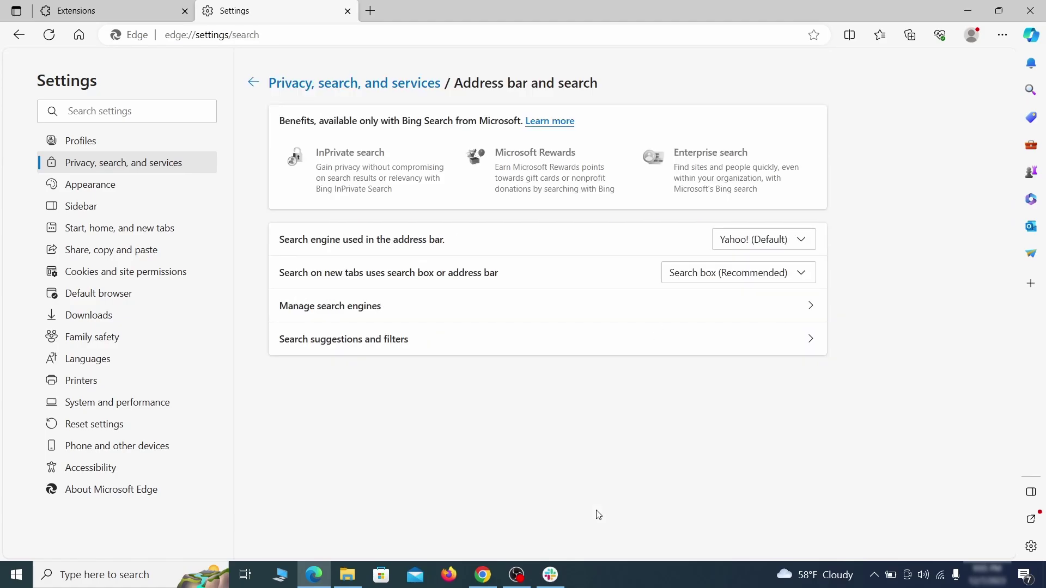
- Switch Edge's address-bar search engine to Google and delete ExampleRougeURL.com from managed search engines
click(806, 241)
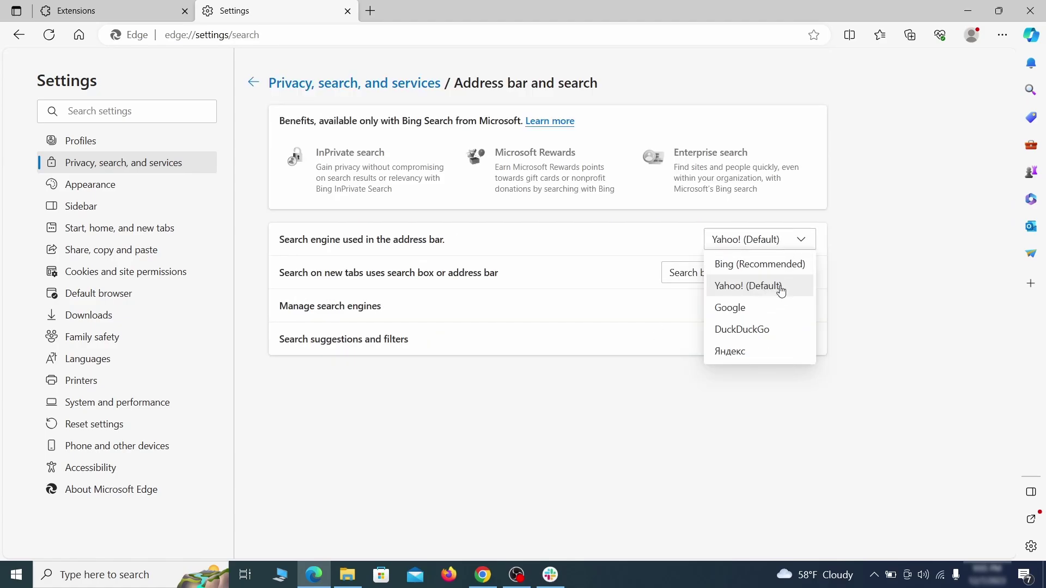
click(775, 306)
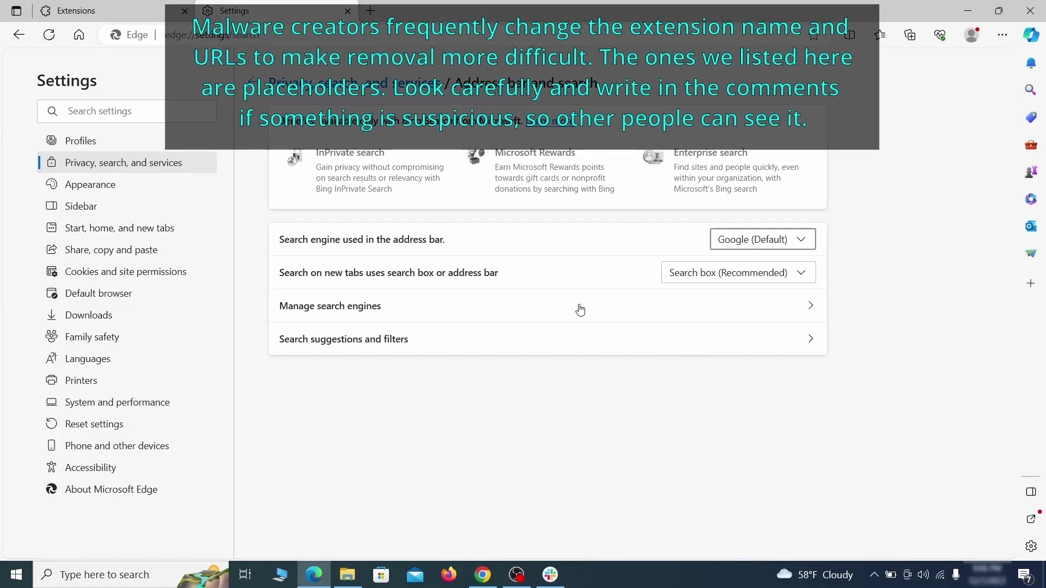
click(403, 312)
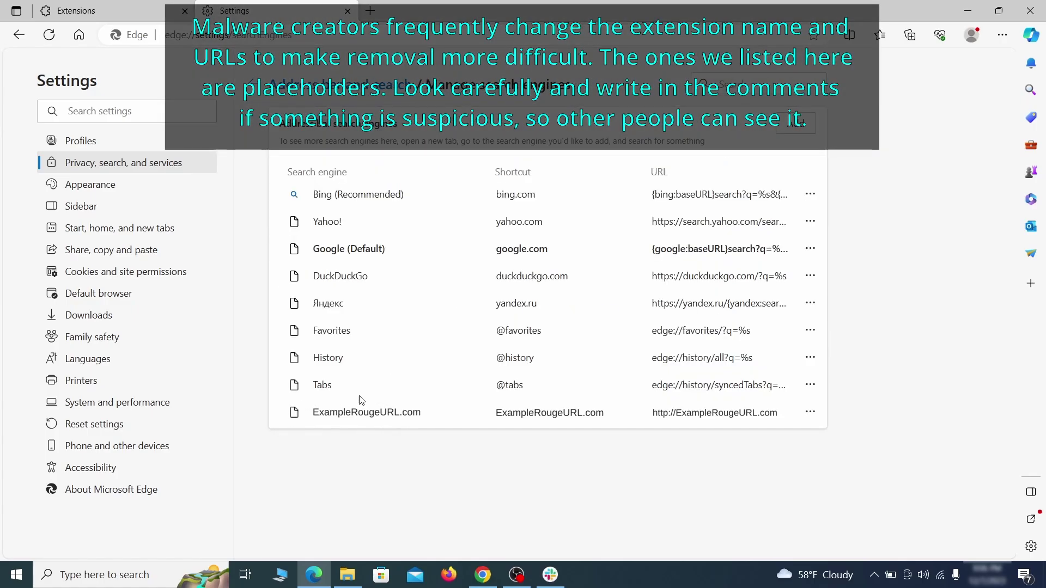
click(810, 412)
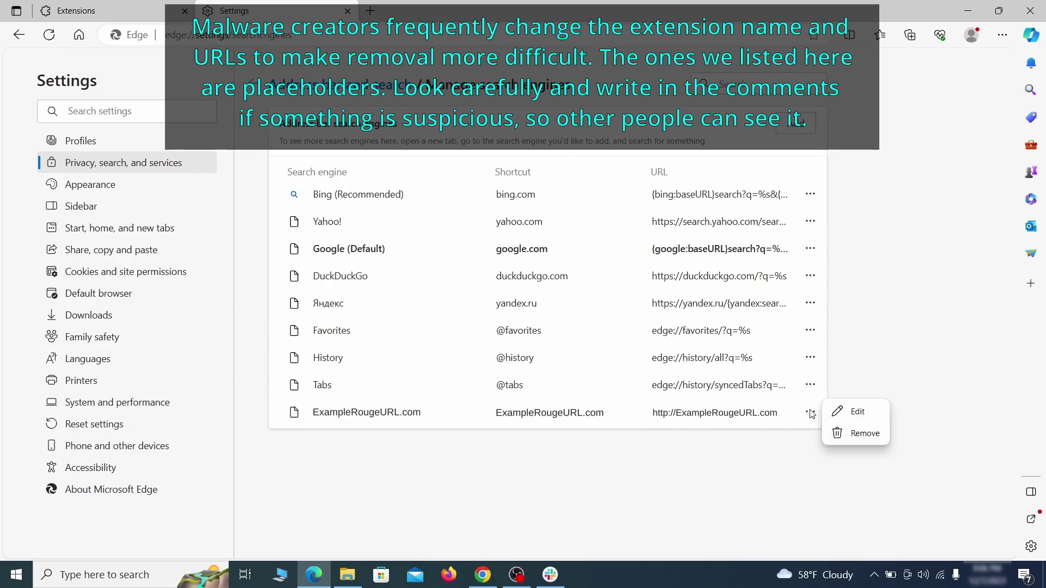
click(866, 435)
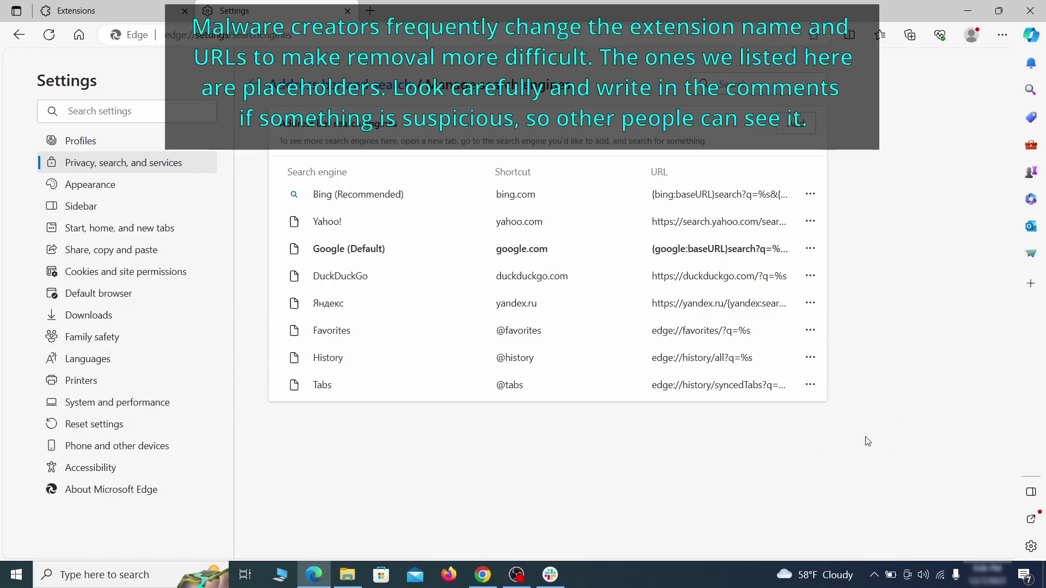
- Remove ExampleRougeURL.com from Edge's startup page and home URL, making home open New tab page
click(132, 230)
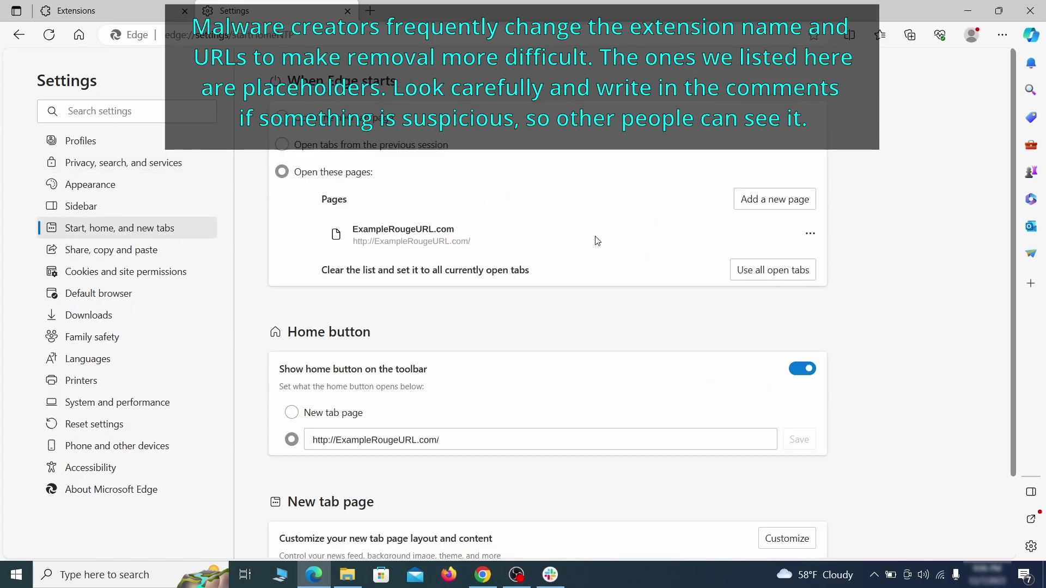
click(811, 233)
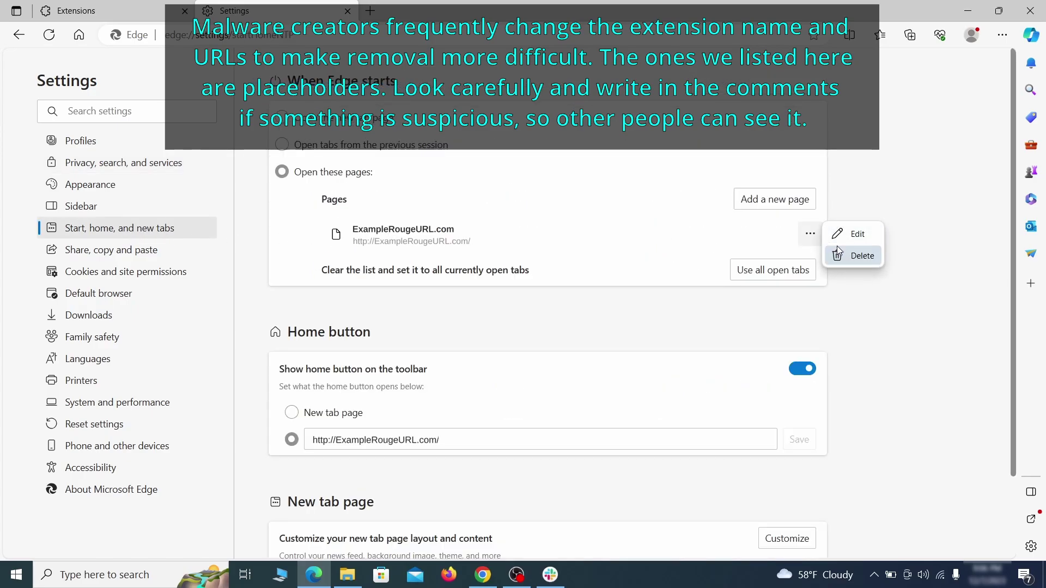
click(853, 256)
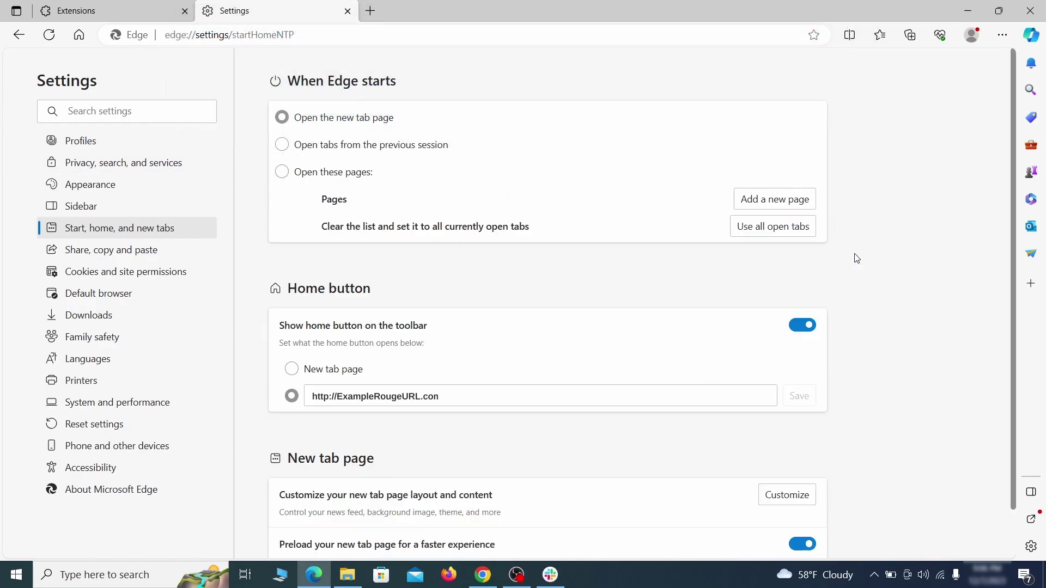
click(457, 391)
key(ctrl+a)
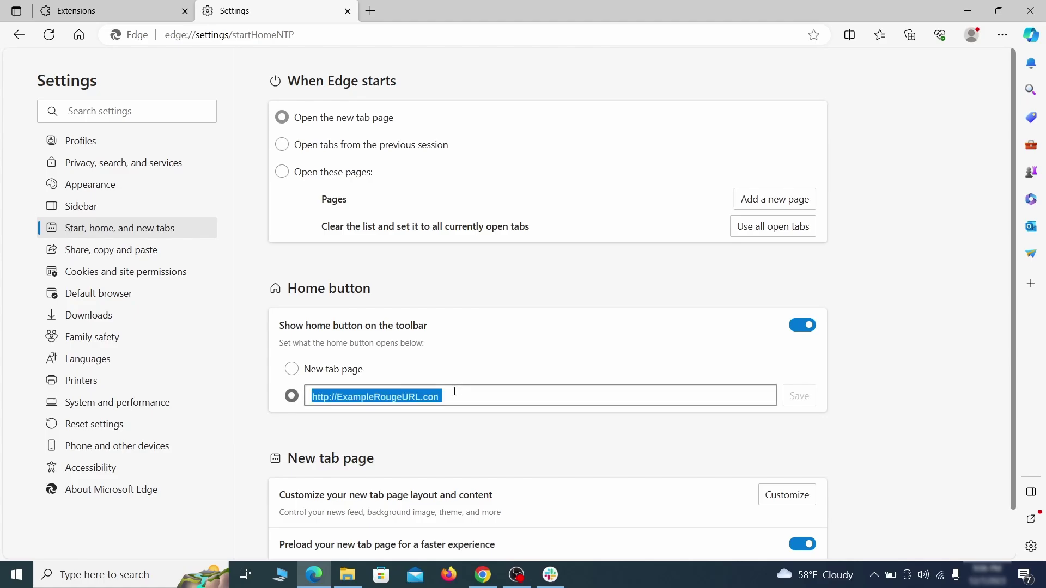
key(BackSpace)
click(292, 371)
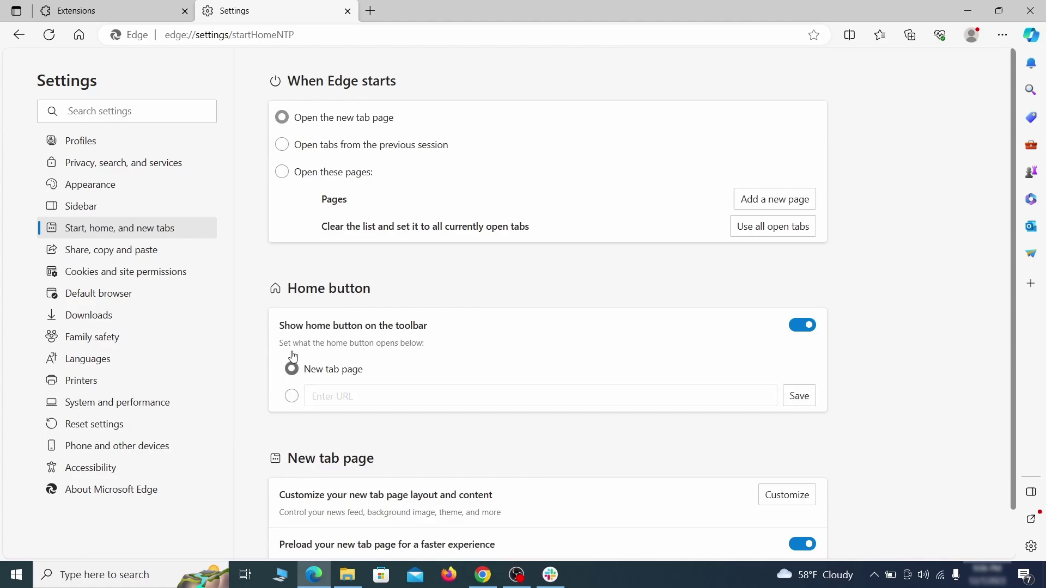
- Remove ExampleRougeURL.com from the Allow list of Edge's notification permissions
click(282, 146)
click(192, 274)
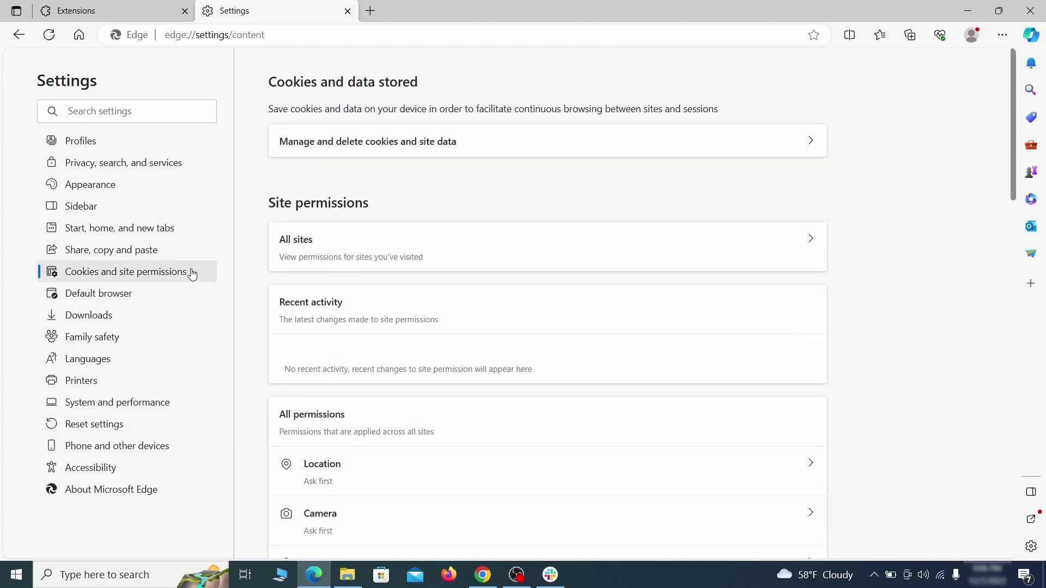
scroll(503, 284, down, 5)
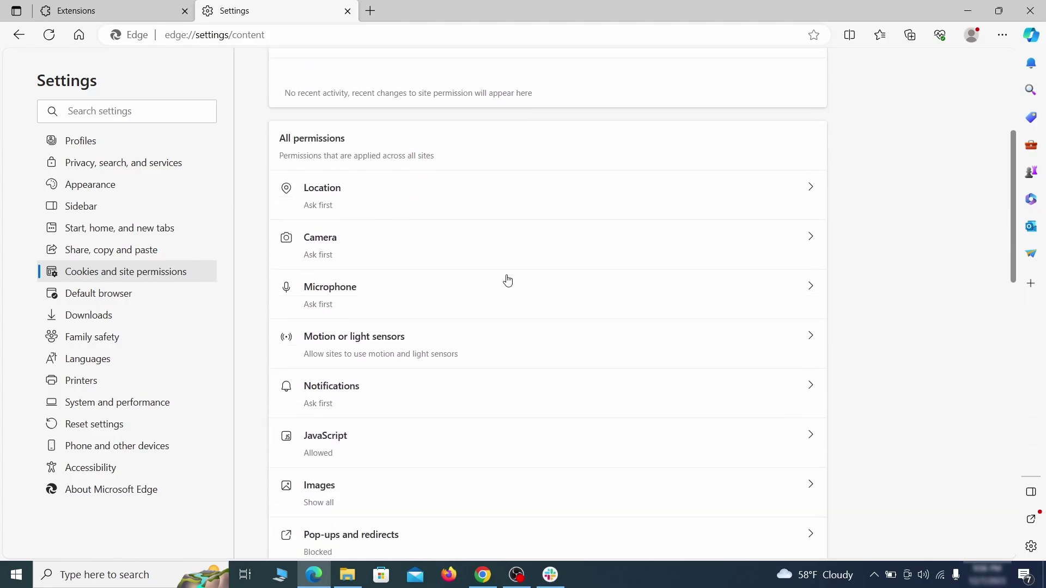
scroll(508, 280, down, 2)
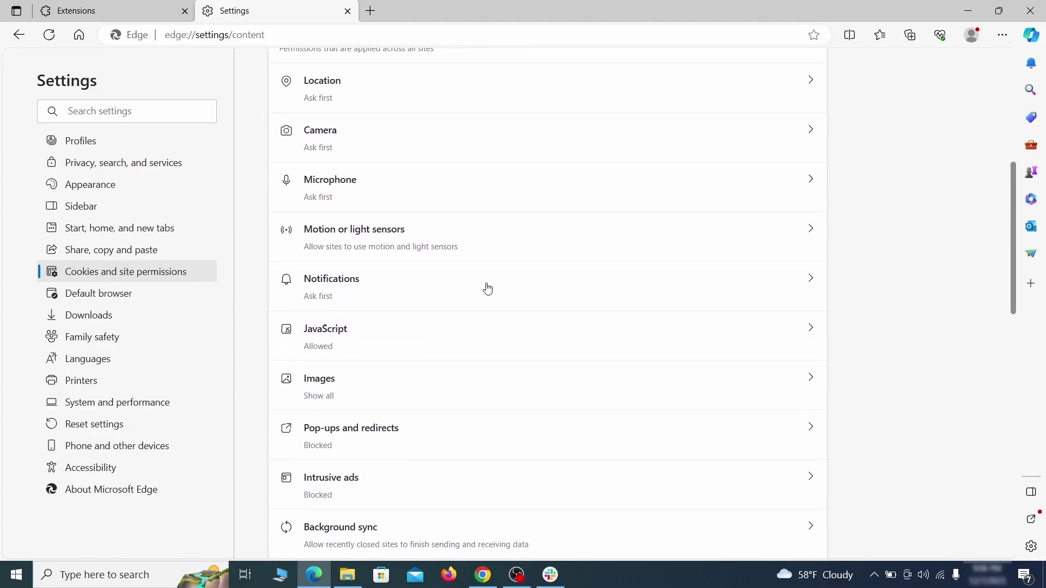
click(488, 289)
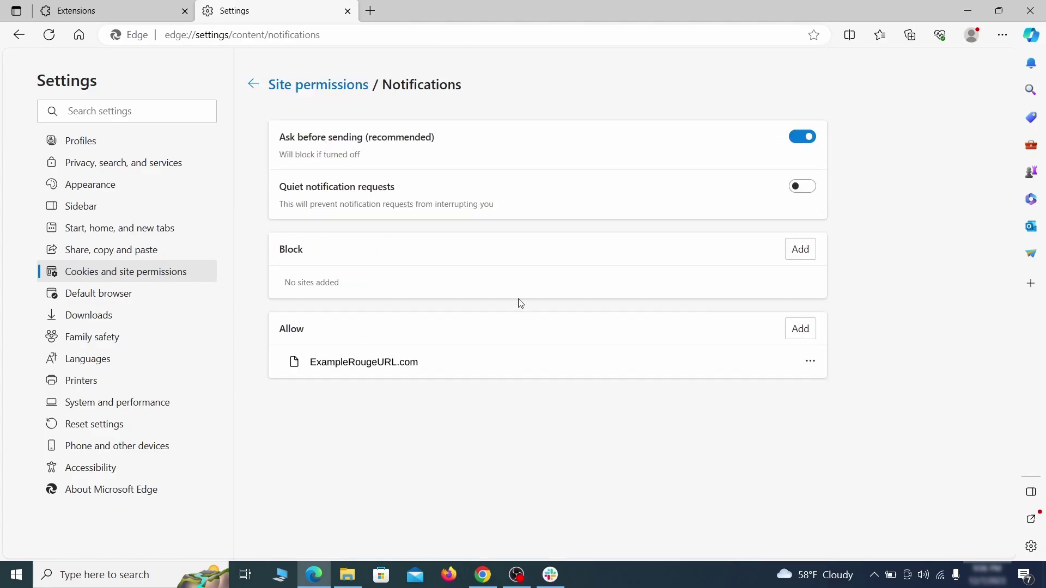
click(811, 361)
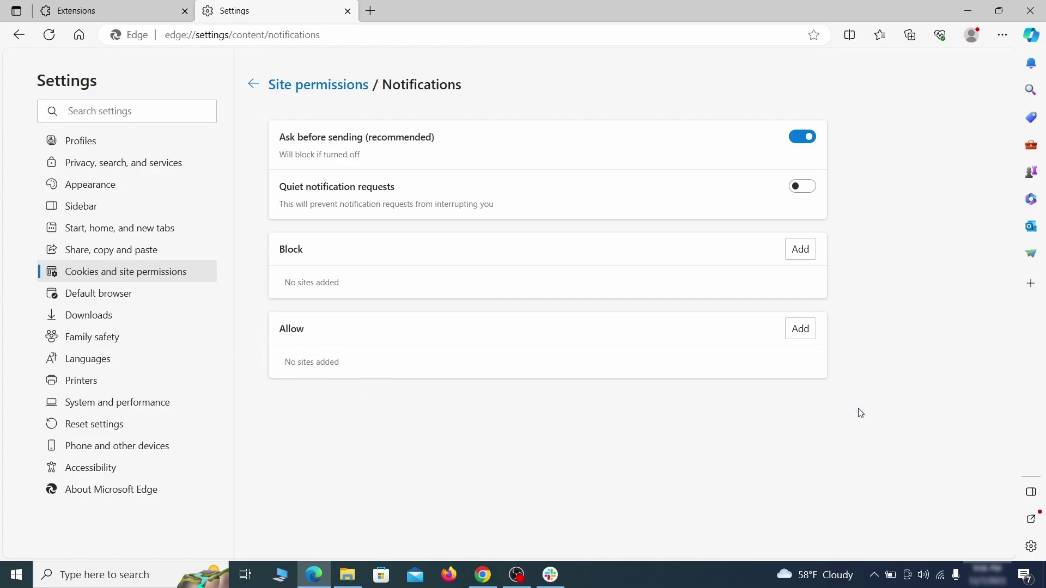